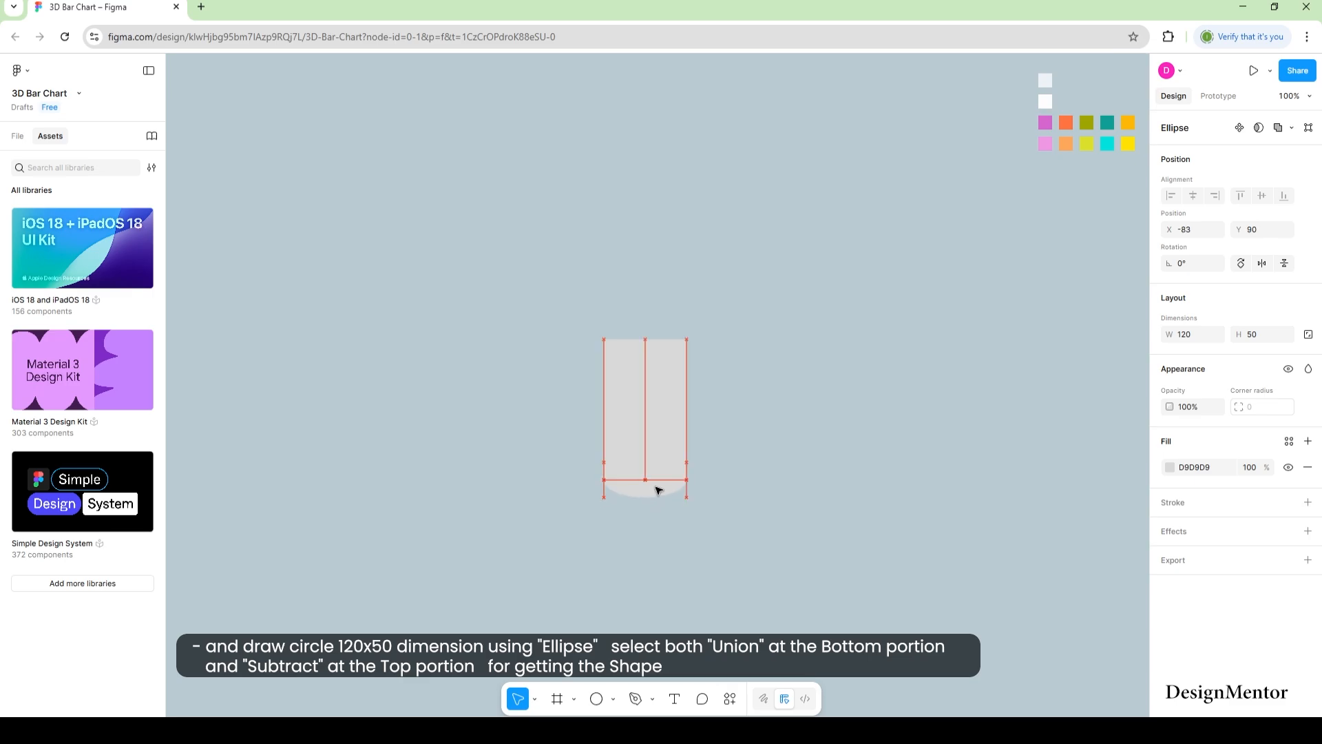
Copy the 120 × 50 ellipse at the rectangle's lower edge.
click(743, 490)
right_click(658, 487)
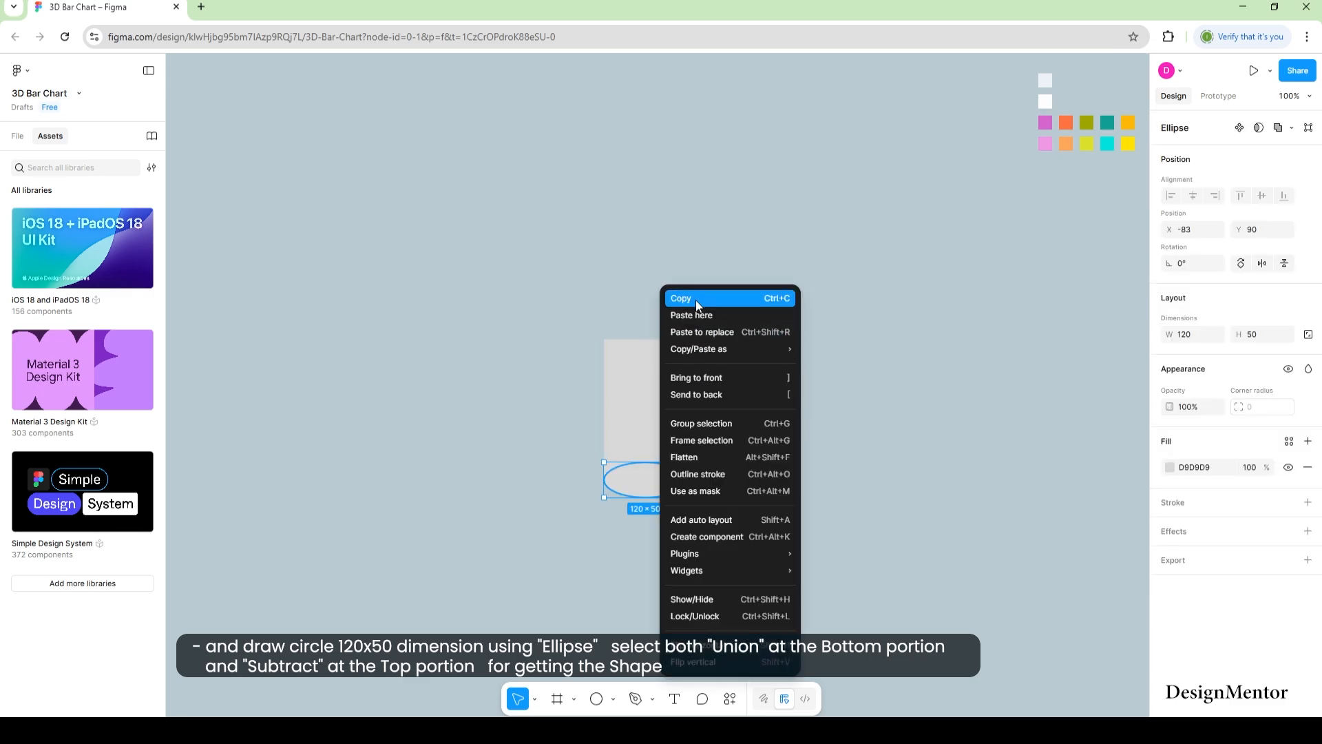
click(696, 301)
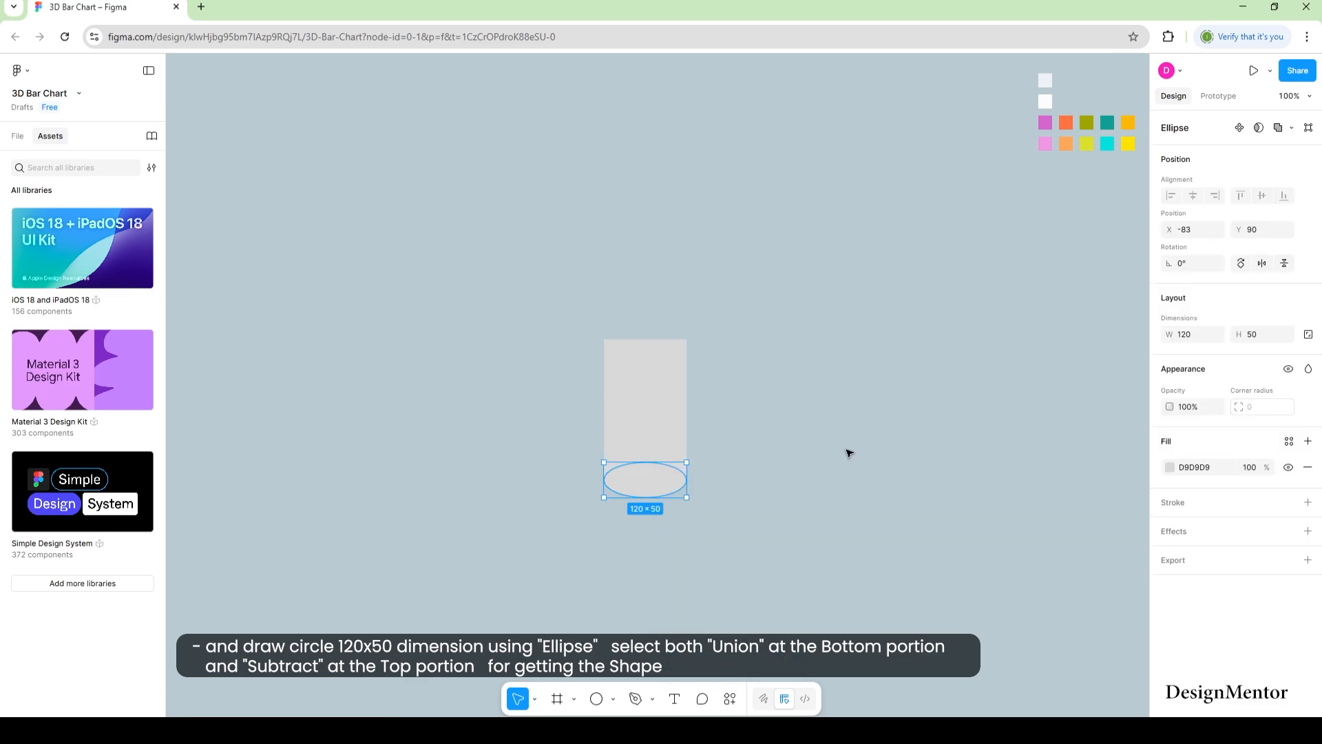
click(846, 450)
Combine the ellipse and the rectangle into one shape with a Union.
click(665, 488)
shift+click(663, 441)
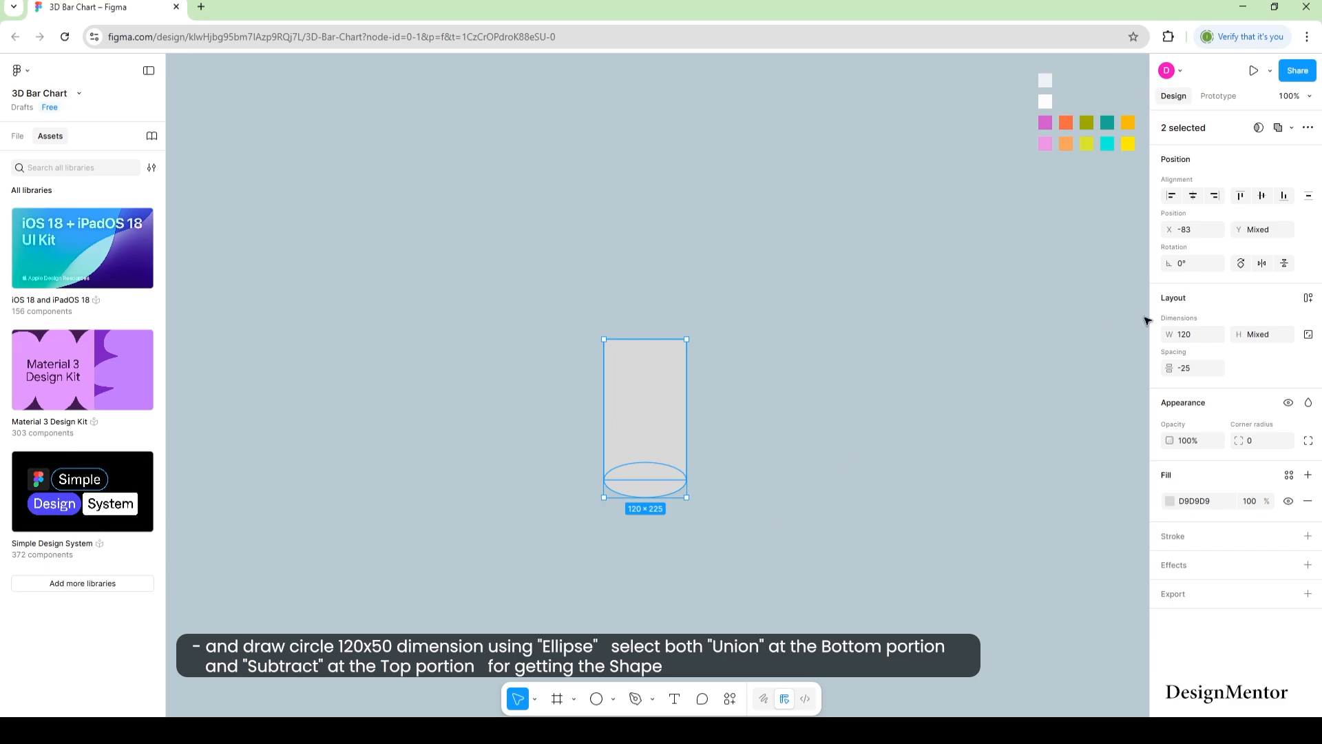
click(1292, 127)
click(1230, 155)
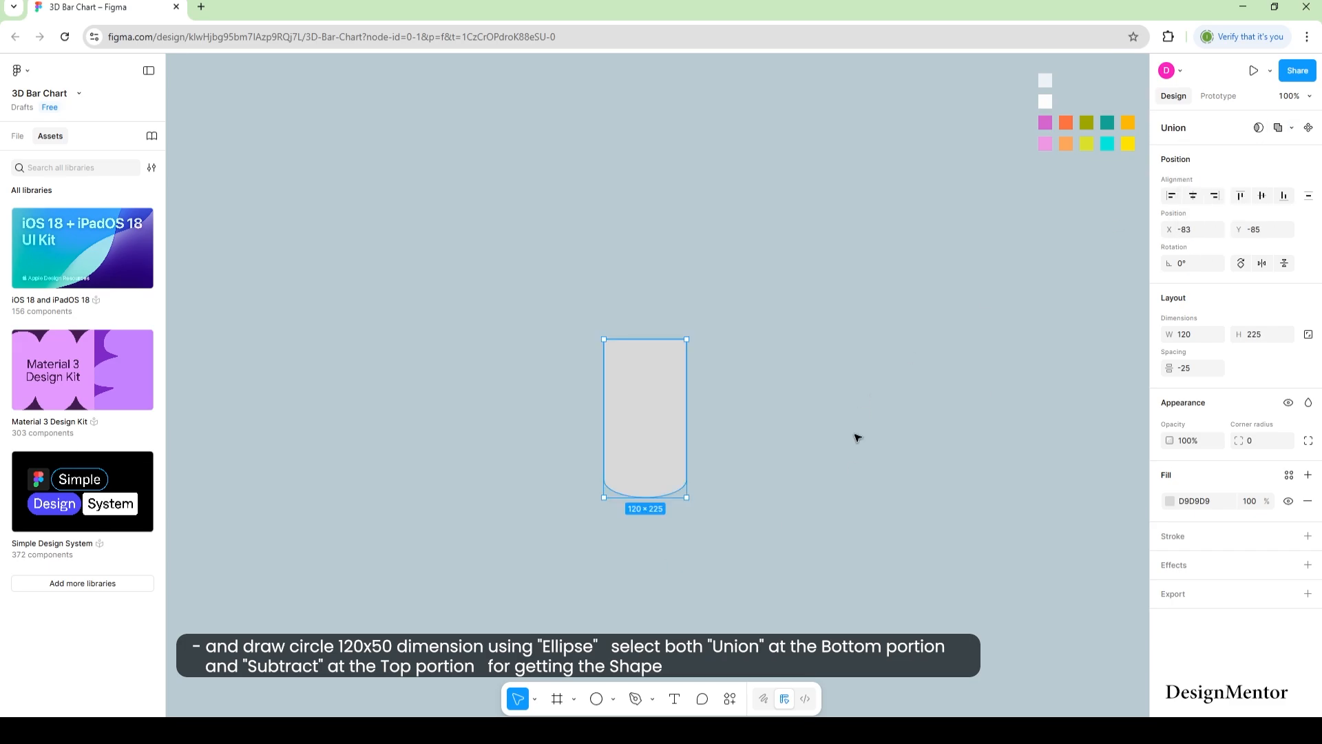
click(856, 436)
Paste the copied ellipse, centre it on the shape's upper edge at Y -110, and subtract it from the shape.
key(ctrl+v)
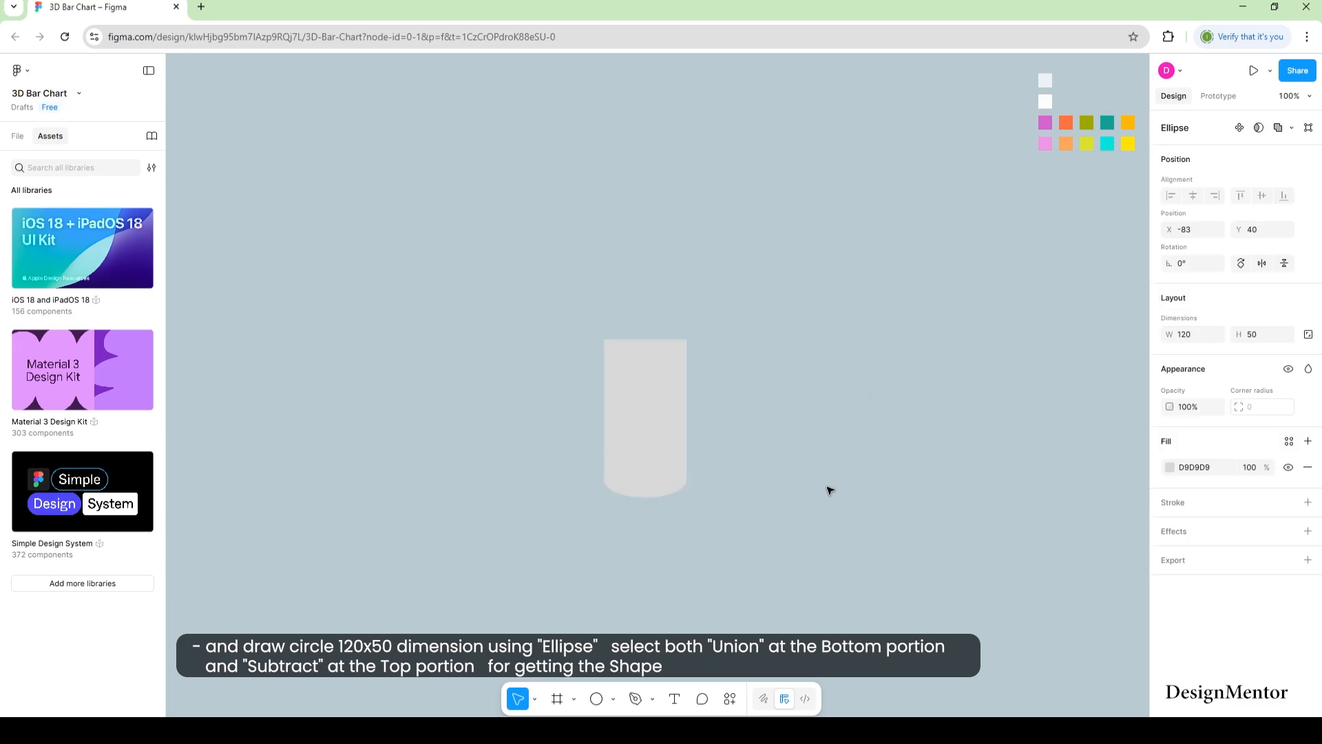
drag(647, 486, 647, 344)
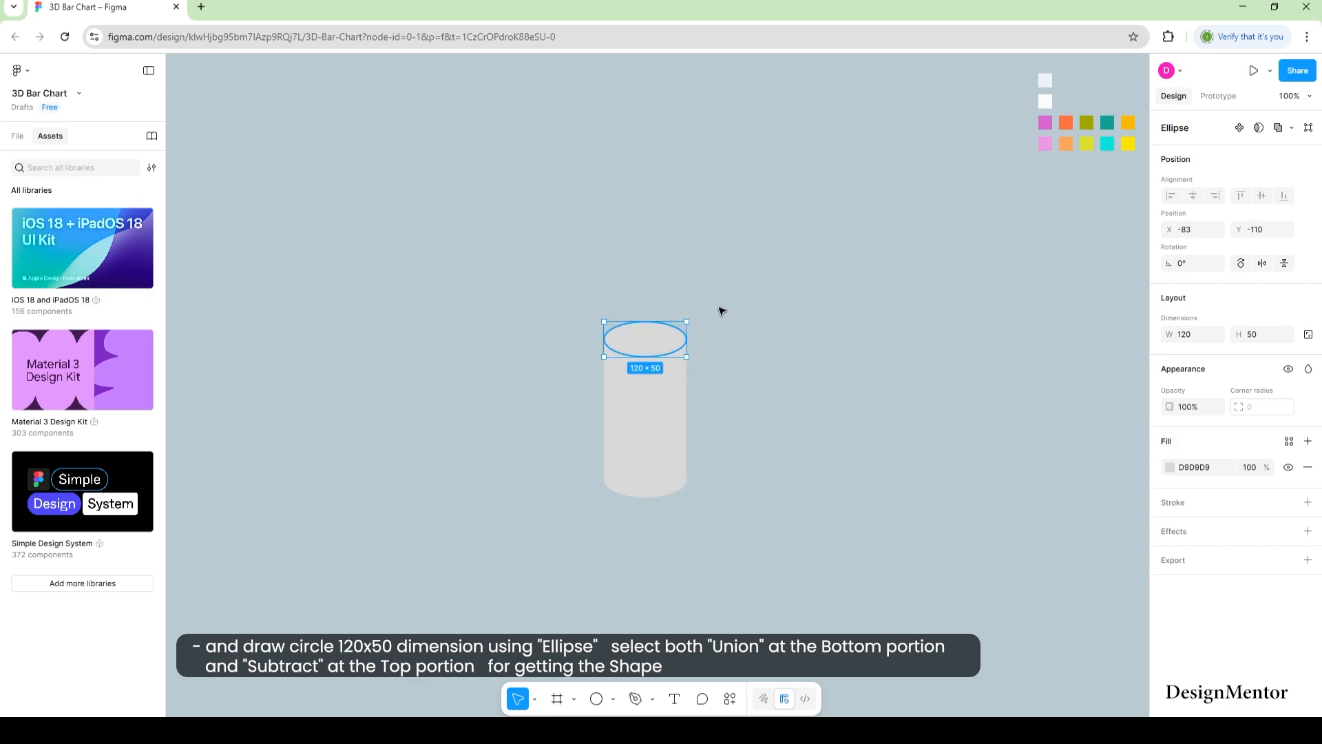
key(ctrl+a)
click(1291, 127)
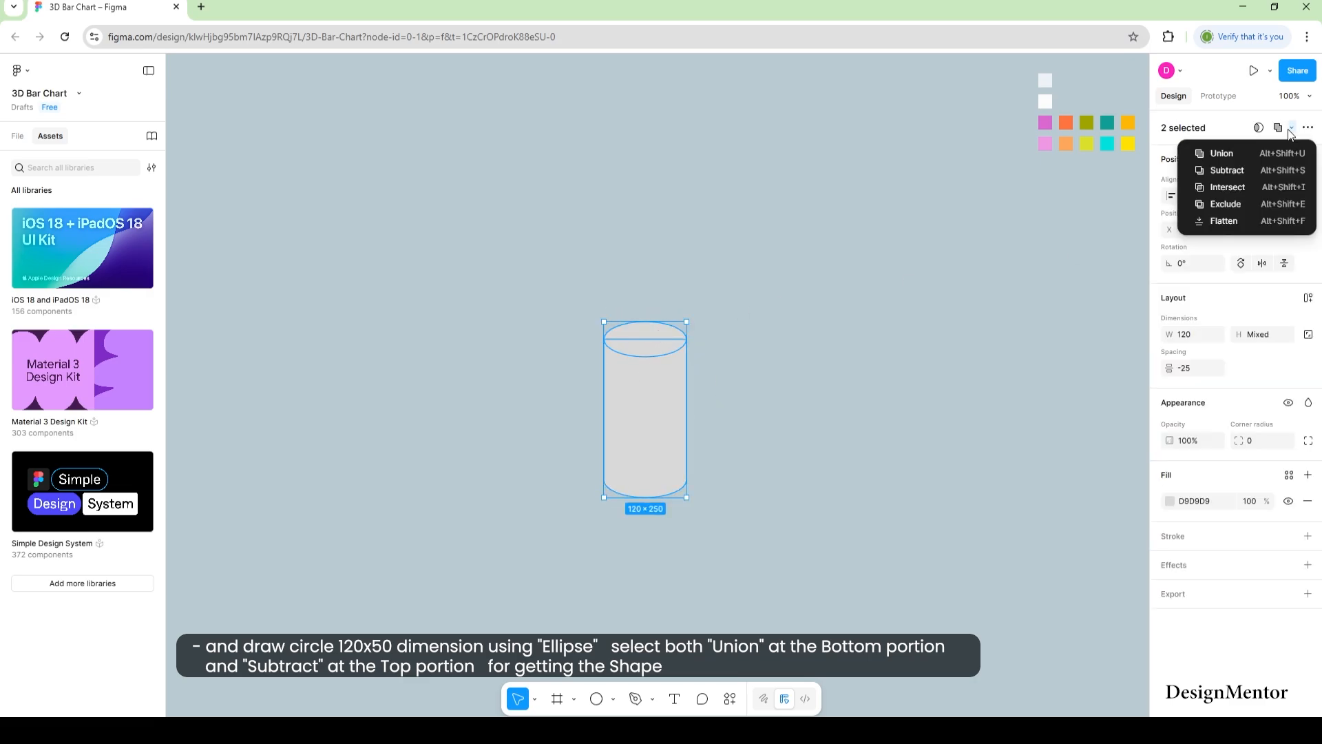
click(1246, 170)
click(936, 420)
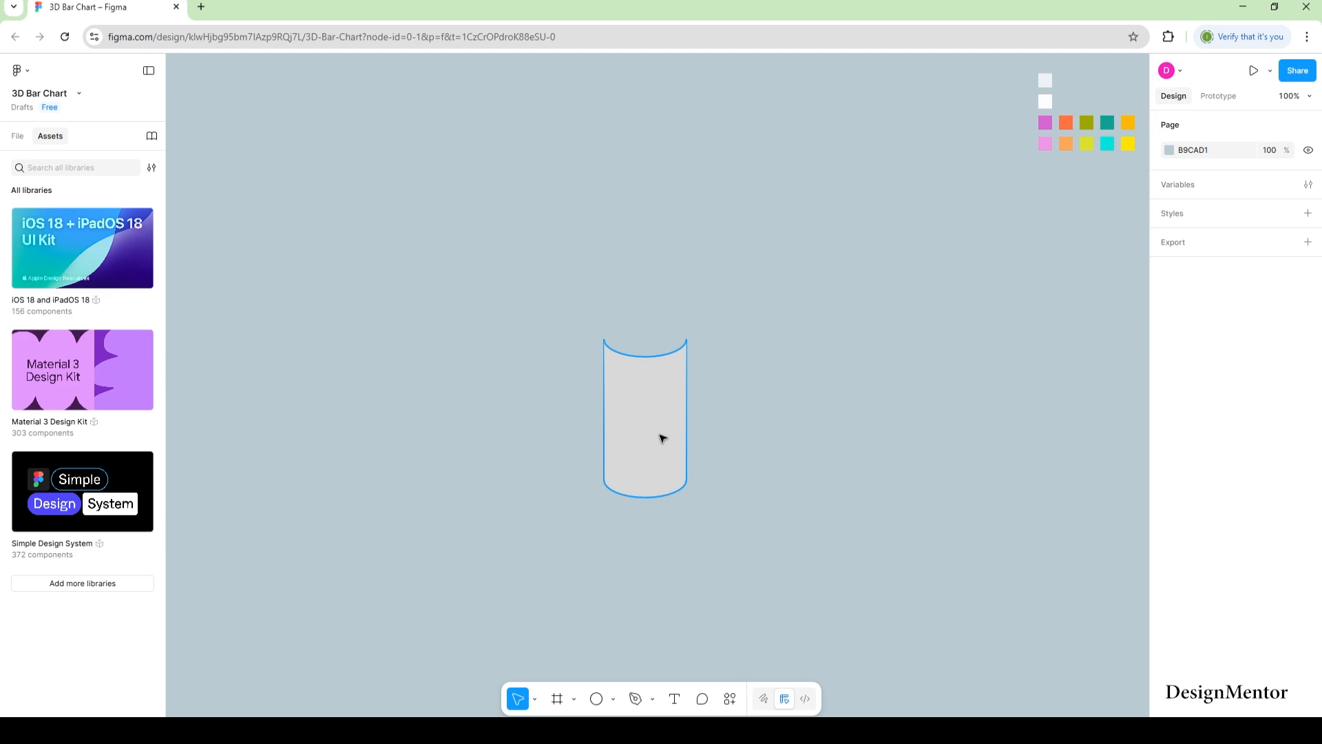
Give the subtracted shape a linear gradient fill and add a stop at 50%.
click(667, 440)
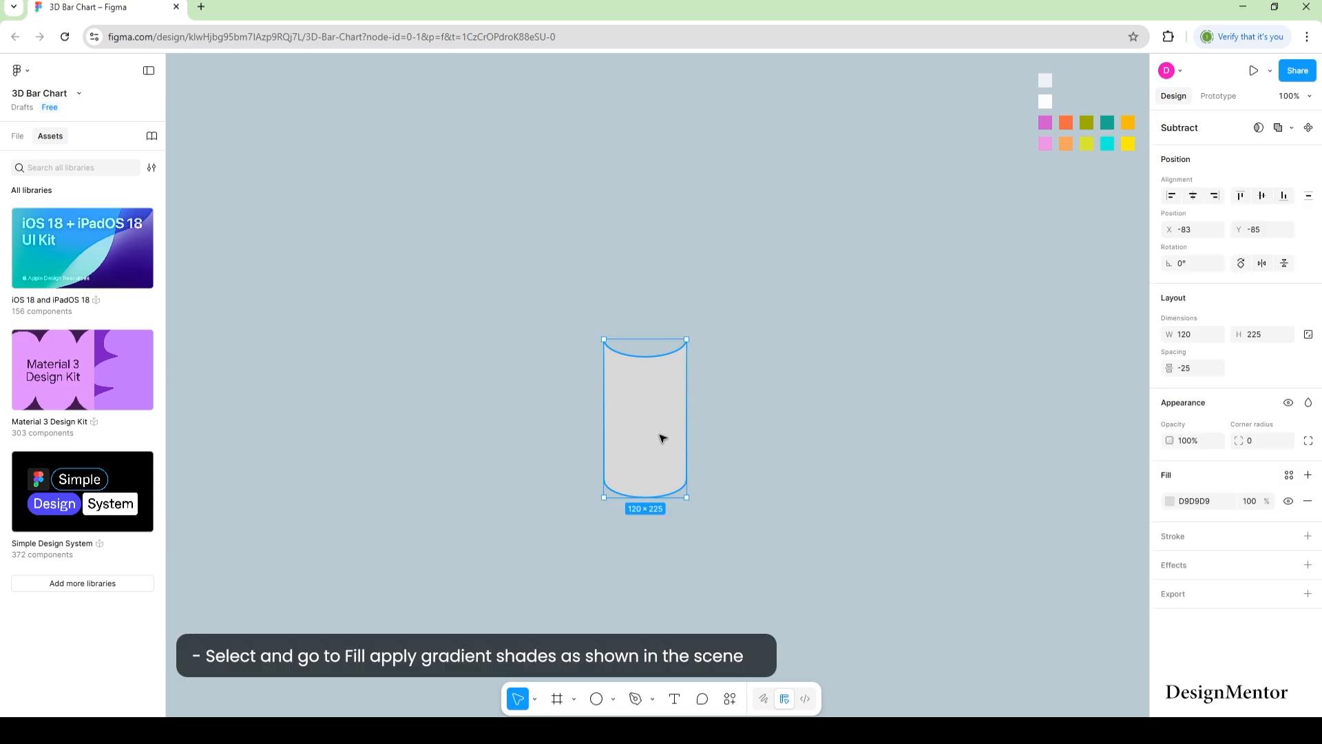
click(1170, 502)
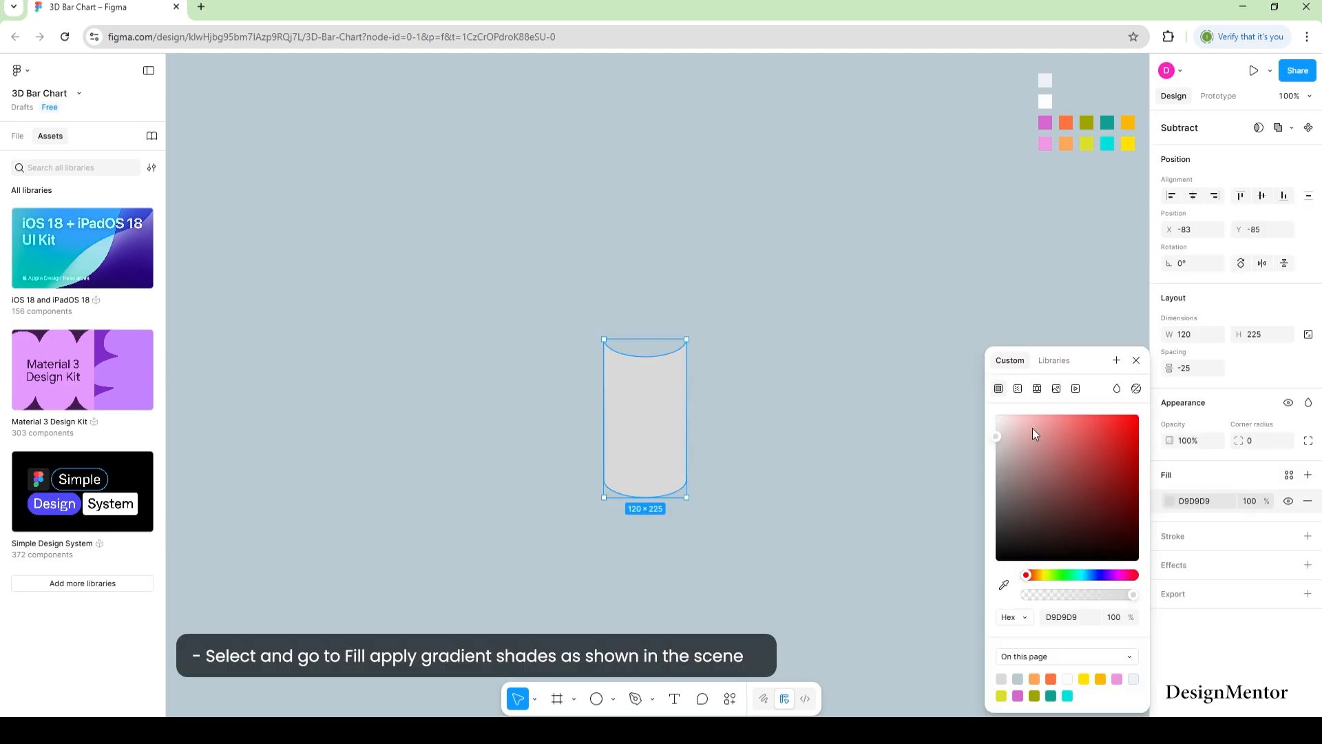
click(1017, 389)
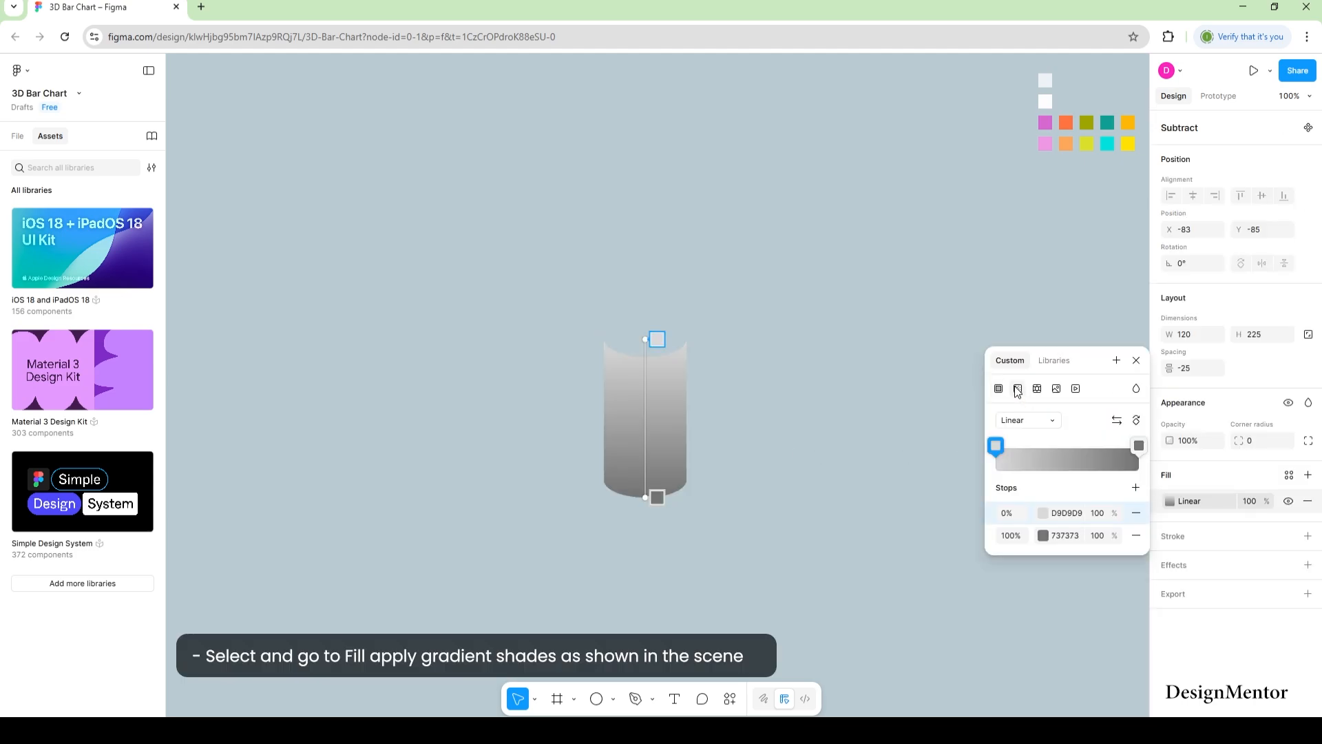
click(1136, 487)
Set the gradient's 0% and 100% stops to D768CF, sampled from the dark pink palette swatch.
click(996, 447)
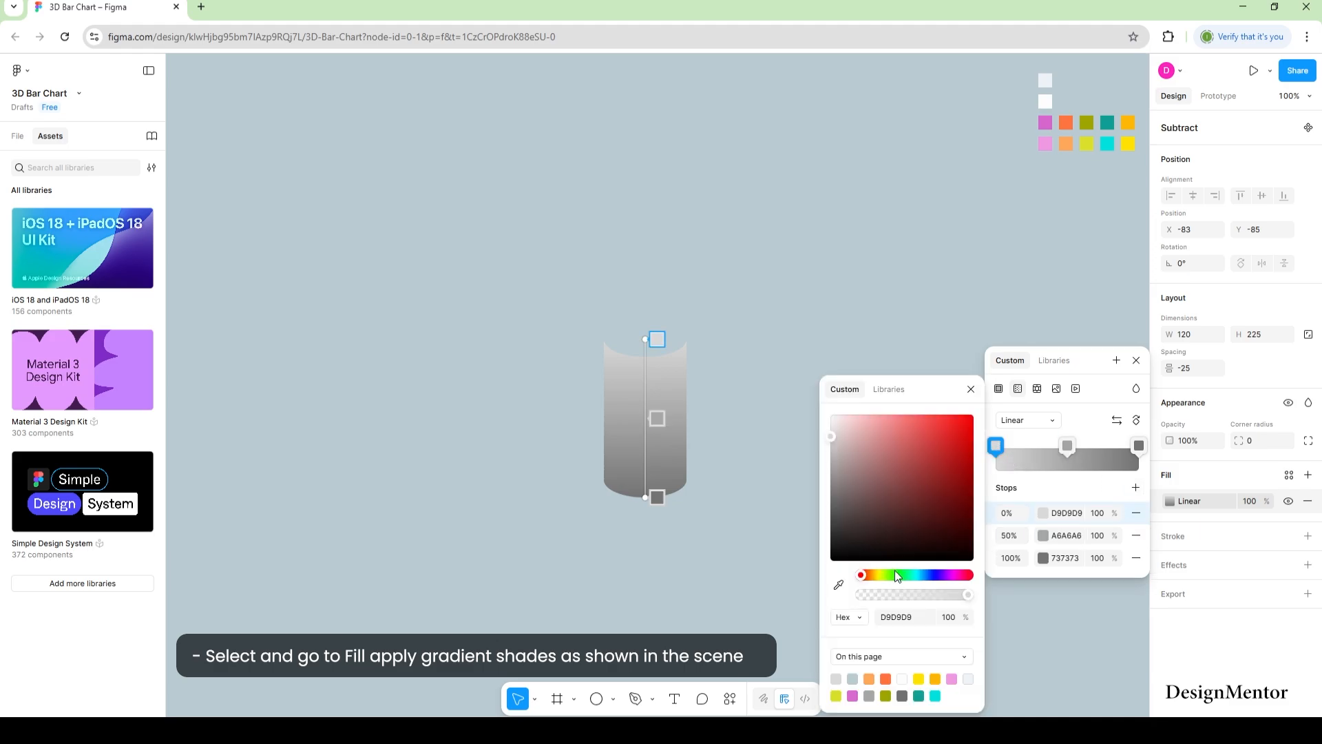
click(838, 585)
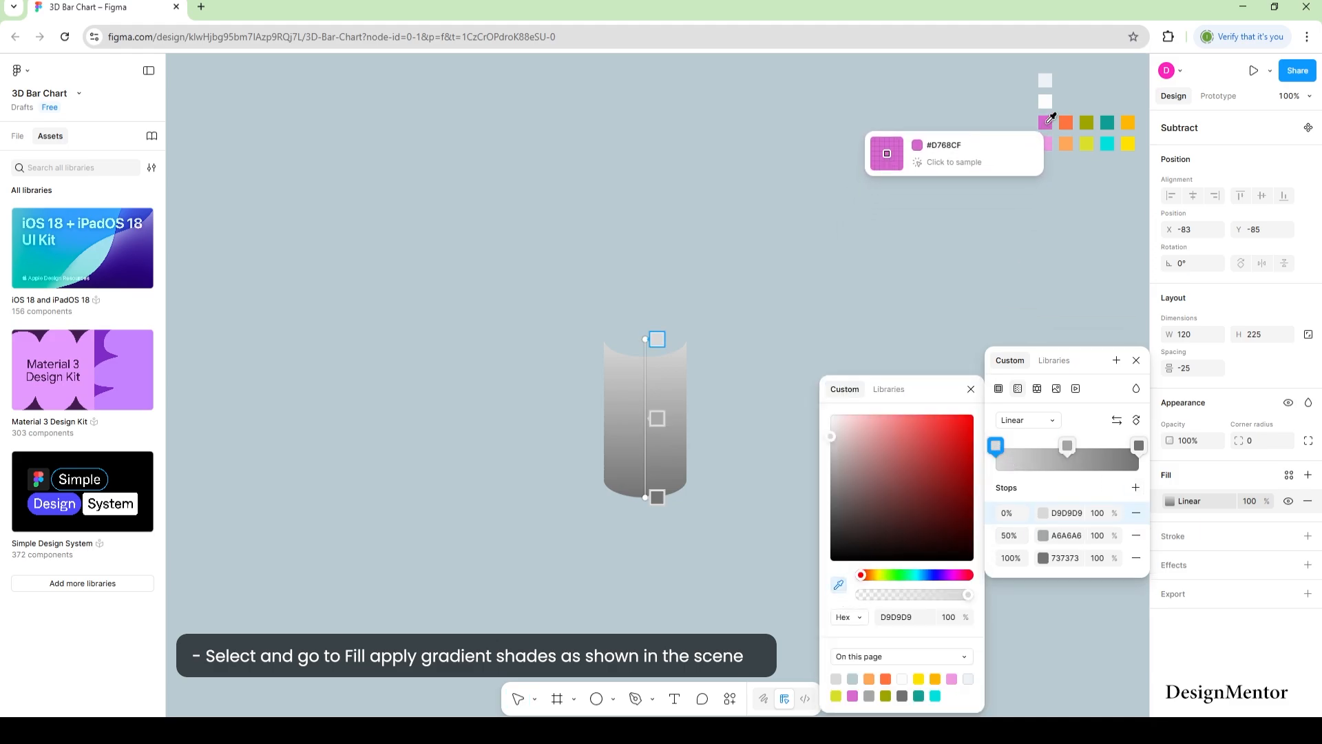
click(1048, 121)
click(1139, 446)
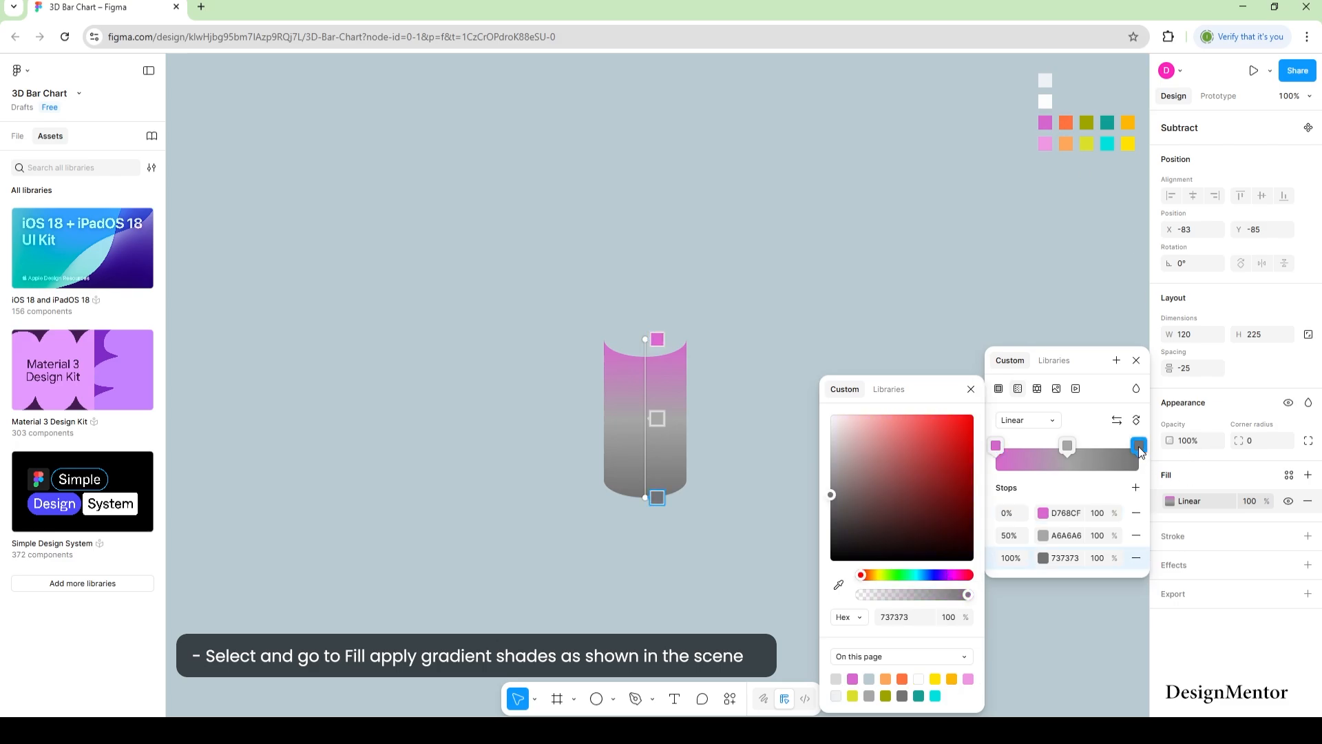
click(839, 584)
click(1045, 123)
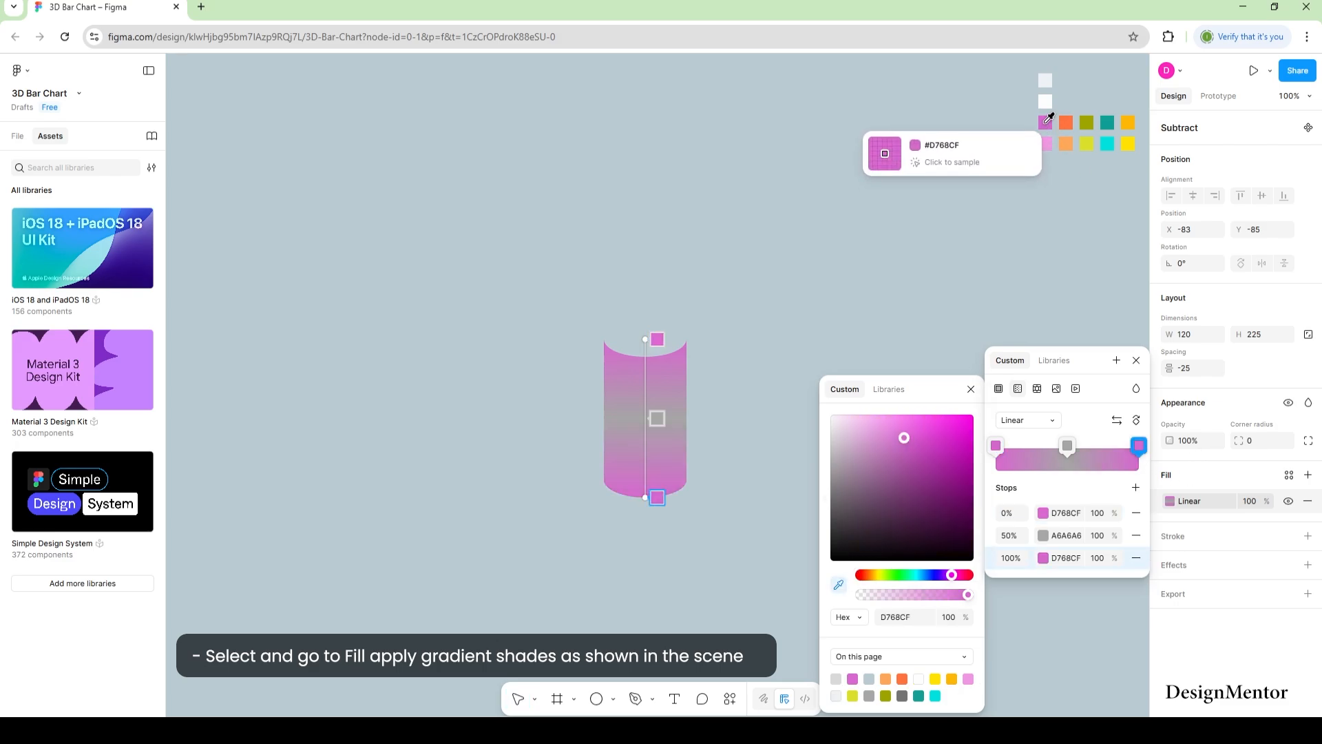
Set the gradient's 50% stop to EF99E4, sampled from the light pink palette swatch.
click(1067, 445)
click(839, 584)
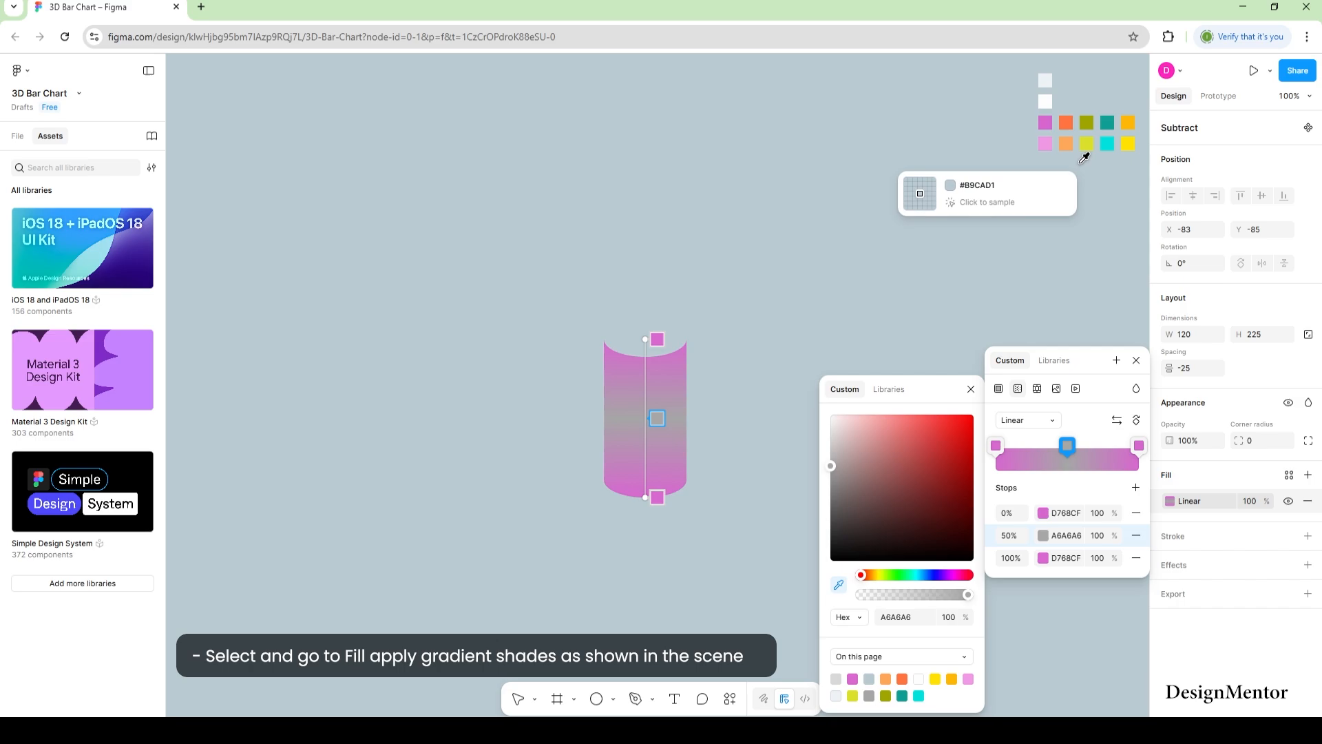
click(1045, 139)
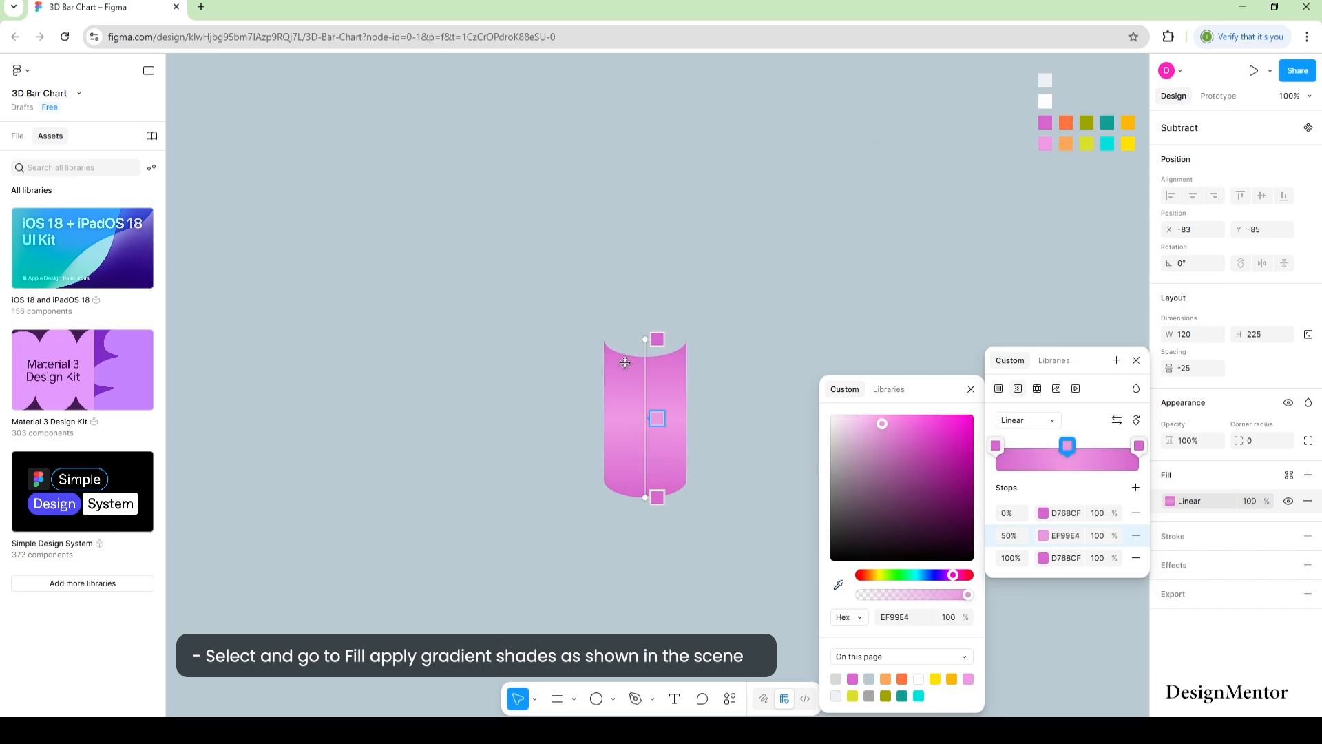
Reorient the gradient to run horizontally across the shape from its left edge to its right edge.
drag(645, 338, 599, 418)
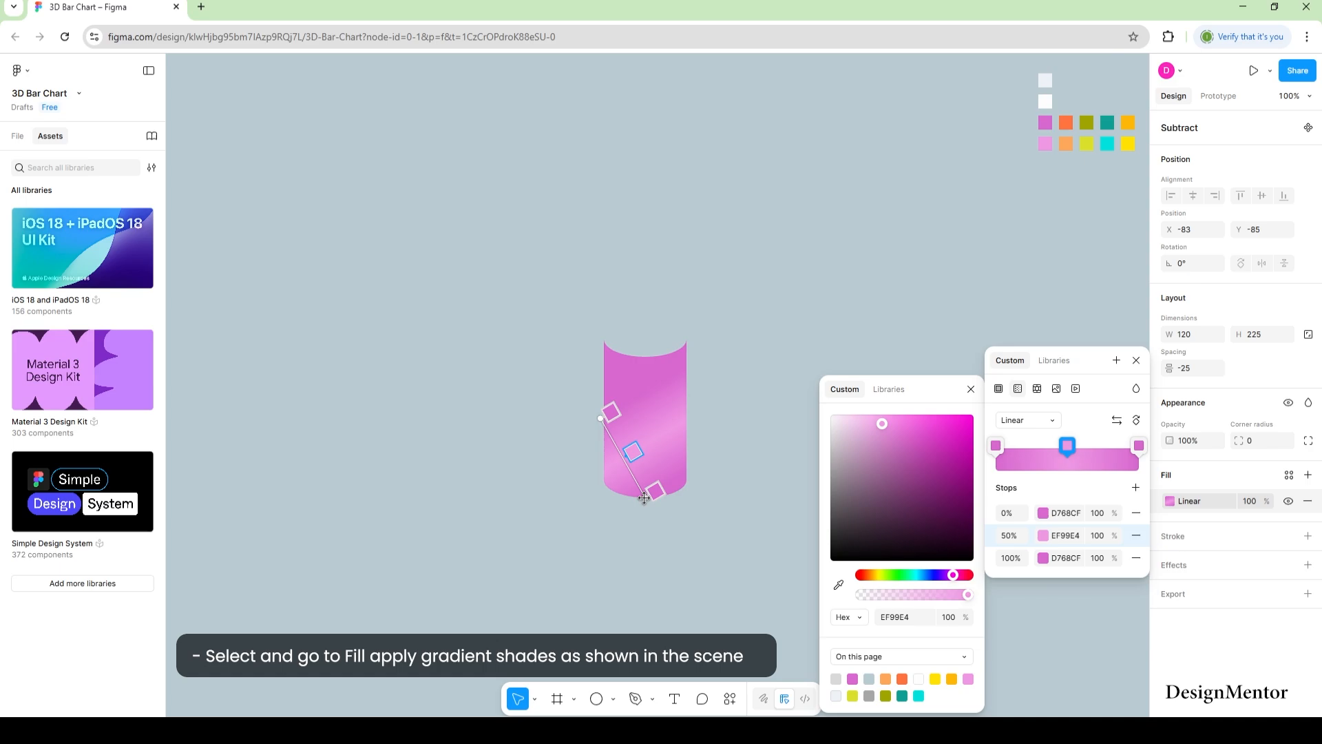
drag(645, 497, 688, 420)
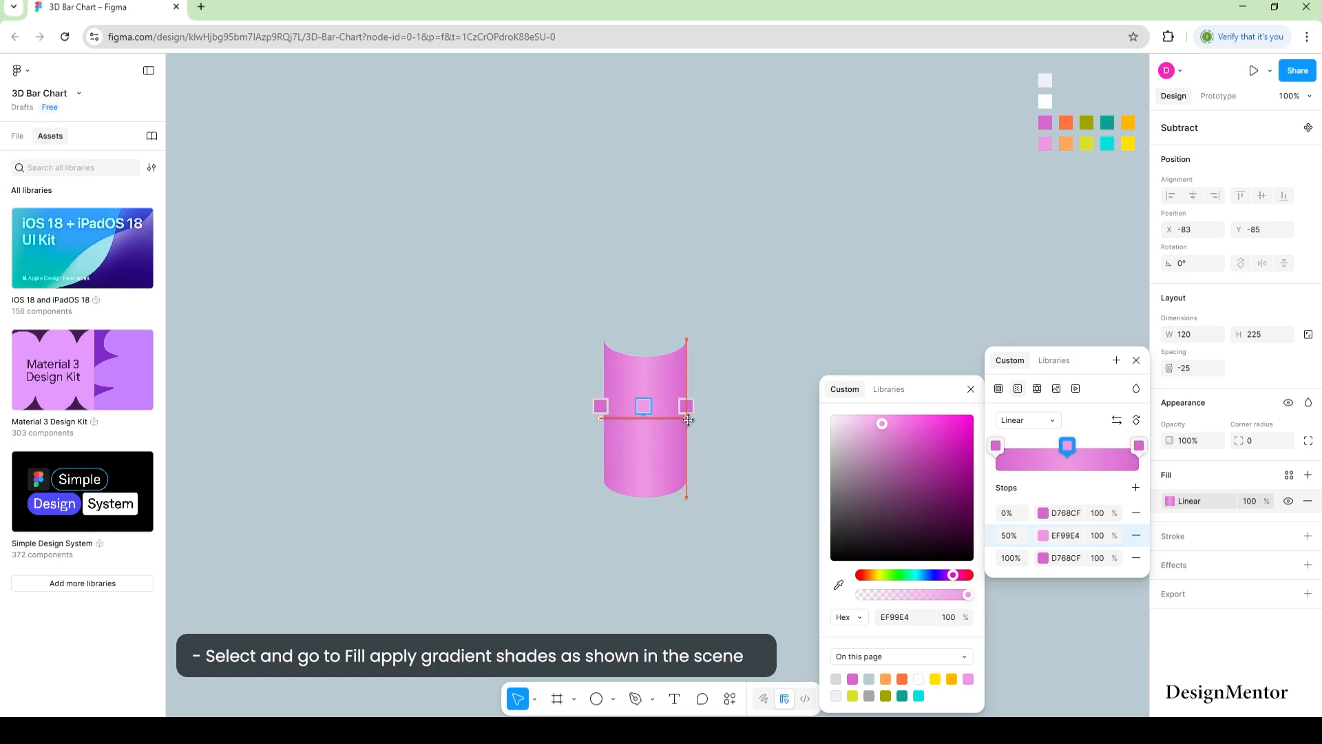
click(971, 389)
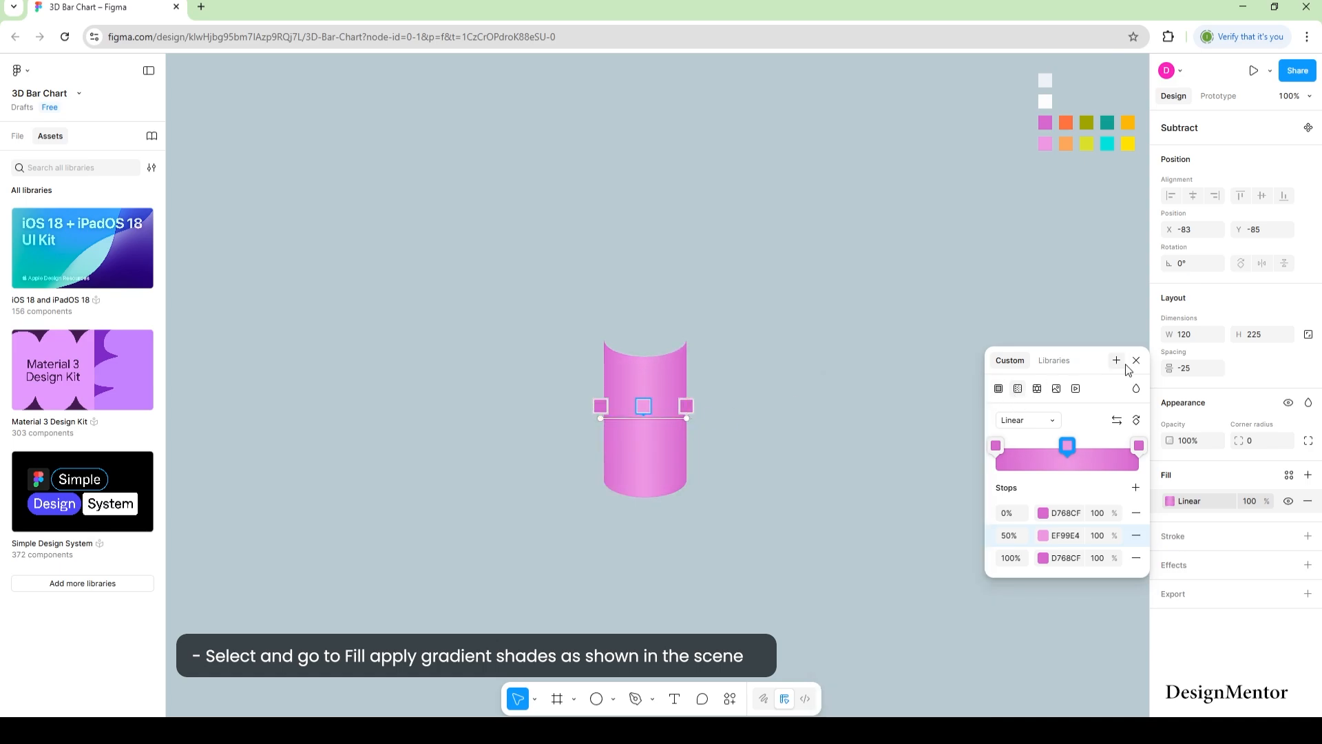
click(1136, 360)
click(783, 425)
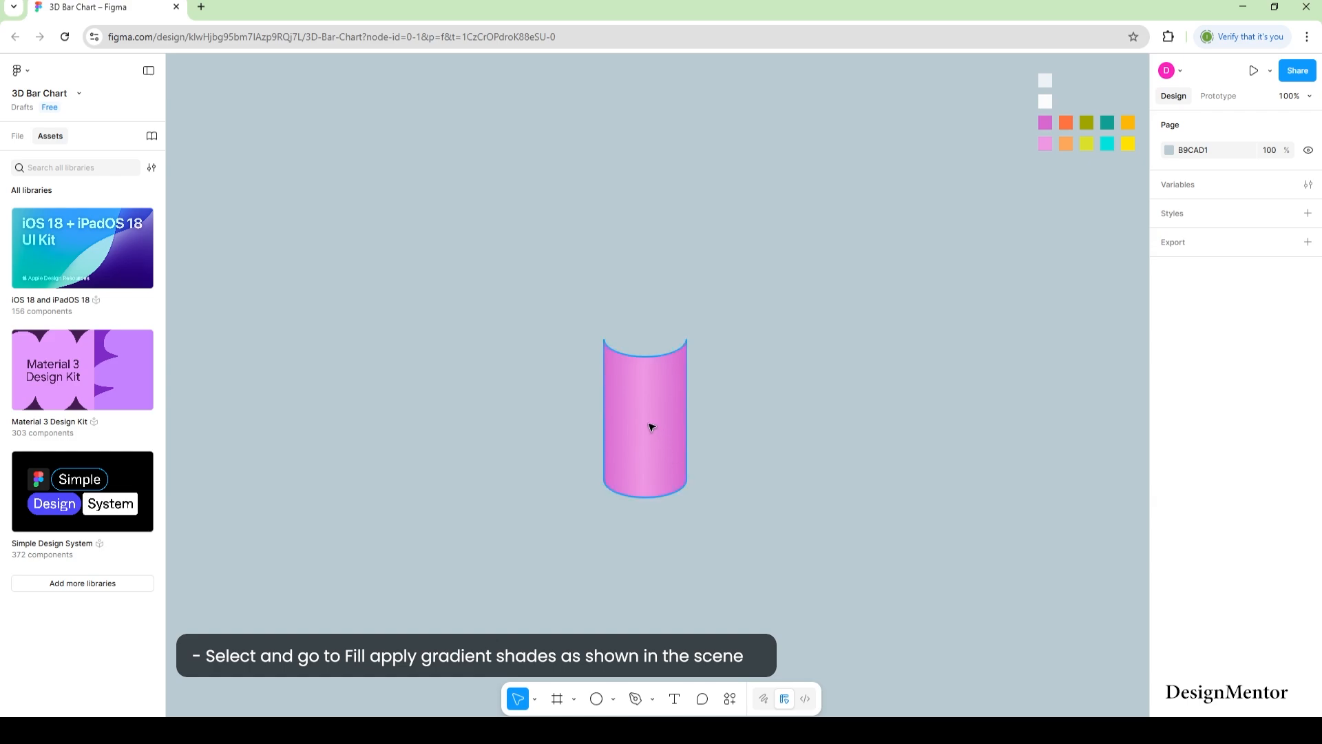
Move the pink shape to the lower-left area of the canvas, about X -537, Y 73, and copy it.
drag(651, 426, 343, 511)
click(410, 488)
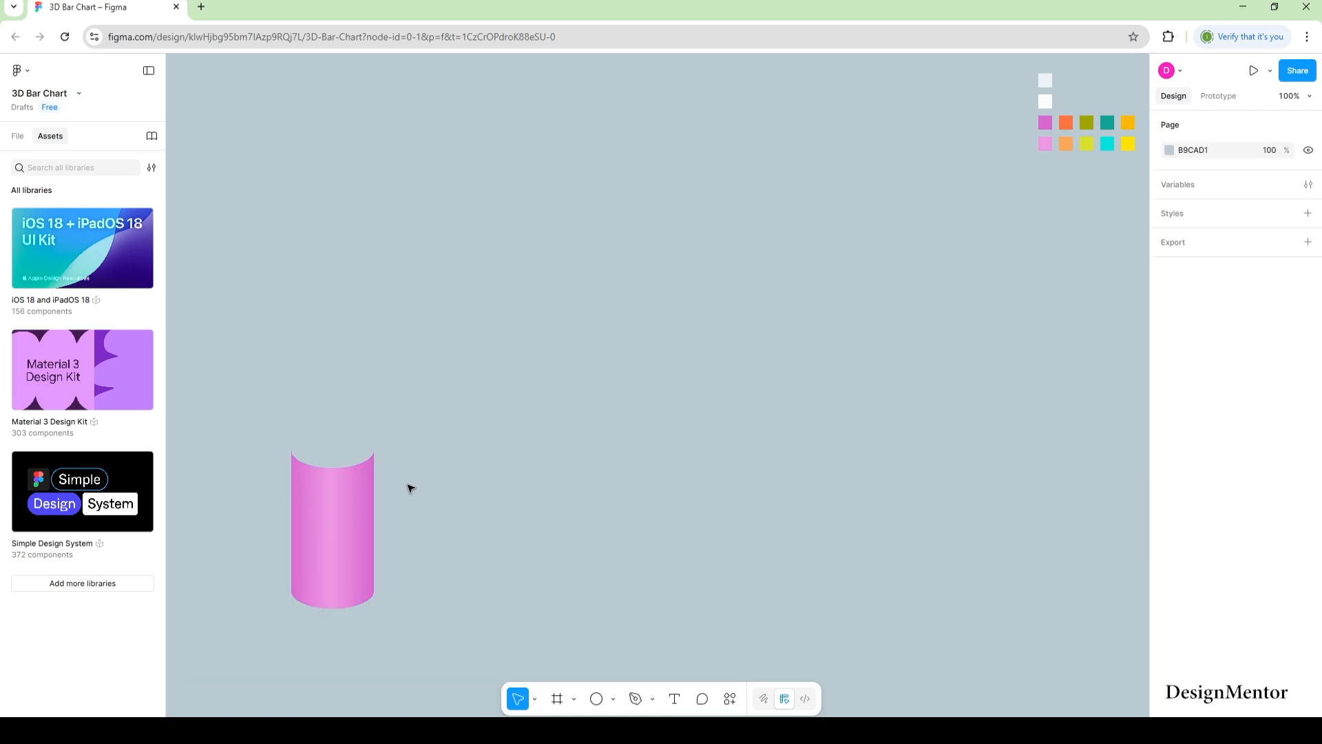
click(333, 545)
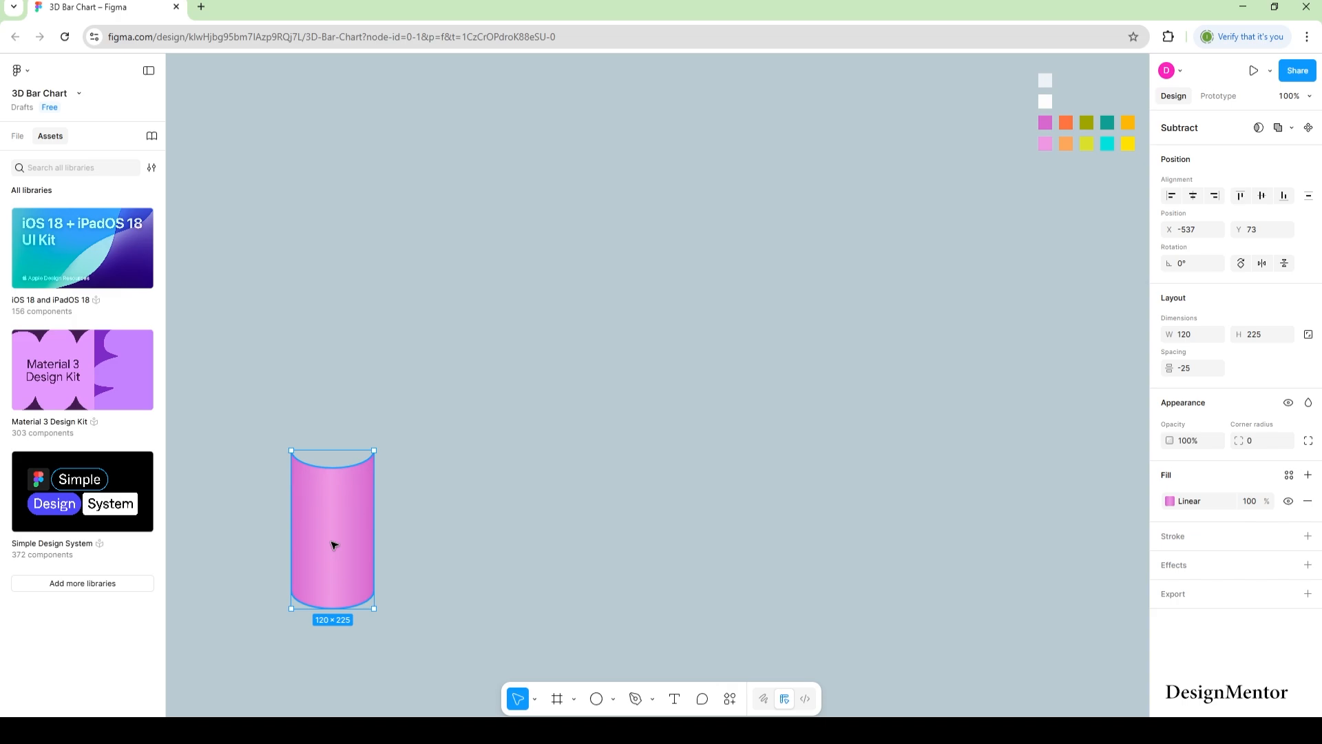
right_click(337, 515)
click(399, 265)
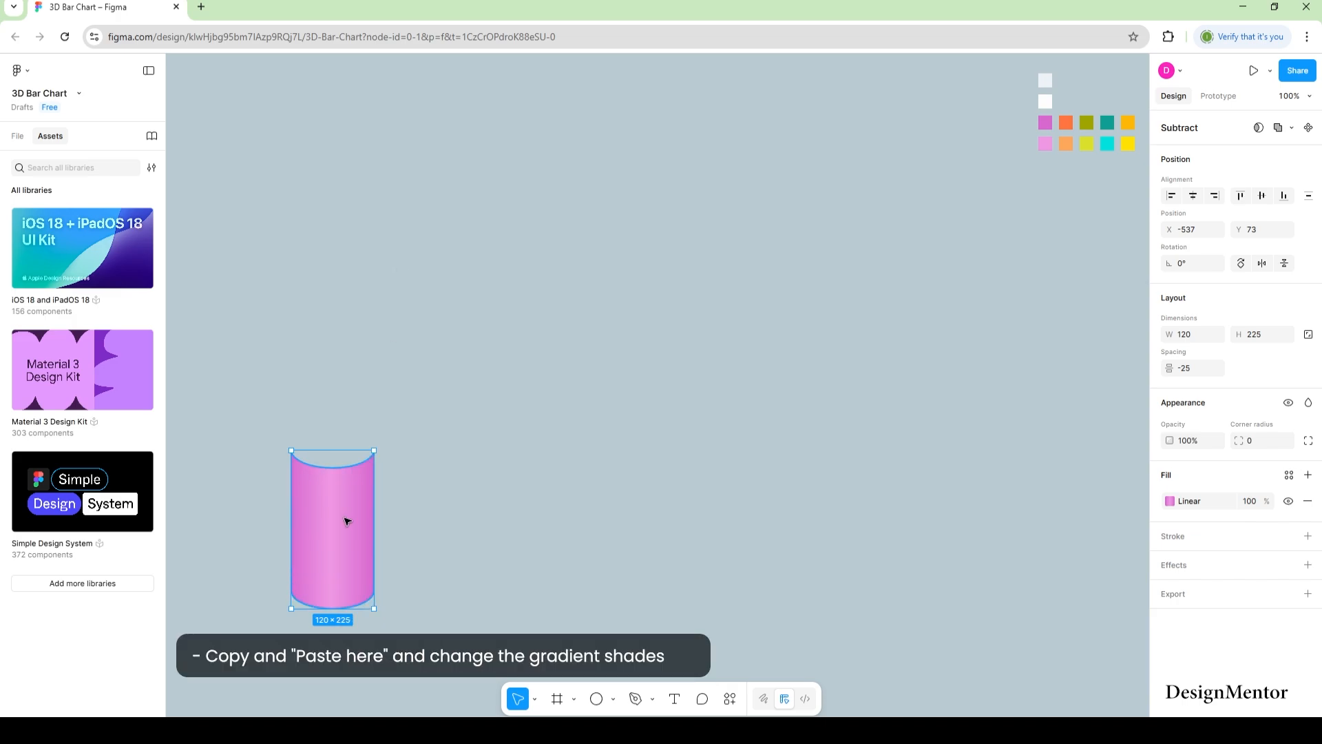
Paste the copy over the pink shape and move it straight up to Y -127, stacked on the original.
right_click(347, 521)
click(383, 280)
key(shift+Up)
key(shift+Up)
key(shift+Up)
key(shift+Up)
key(shift+Up)
key(shift+Up)
key(shift+Up)
key(shift+Up)
key(shift+Up)
key(shift+Up)
key(shift+Up)
key(shift+Up)
key(shift+Up)
key(shift+Up)
key(shift+Up)
key(shift+Up)
key(shift+Up)
key(shift+Up)
key(shift+Up)
key(shift+Up)
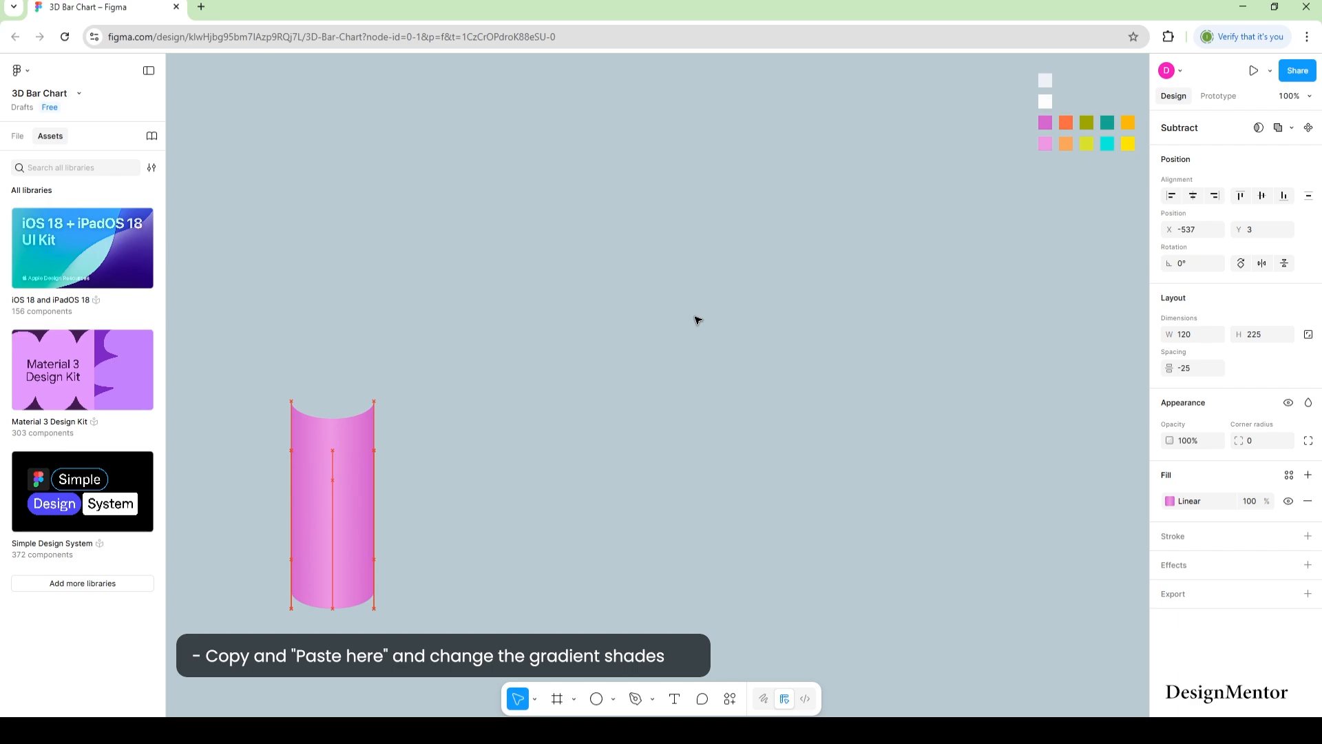
key(shift+Down)
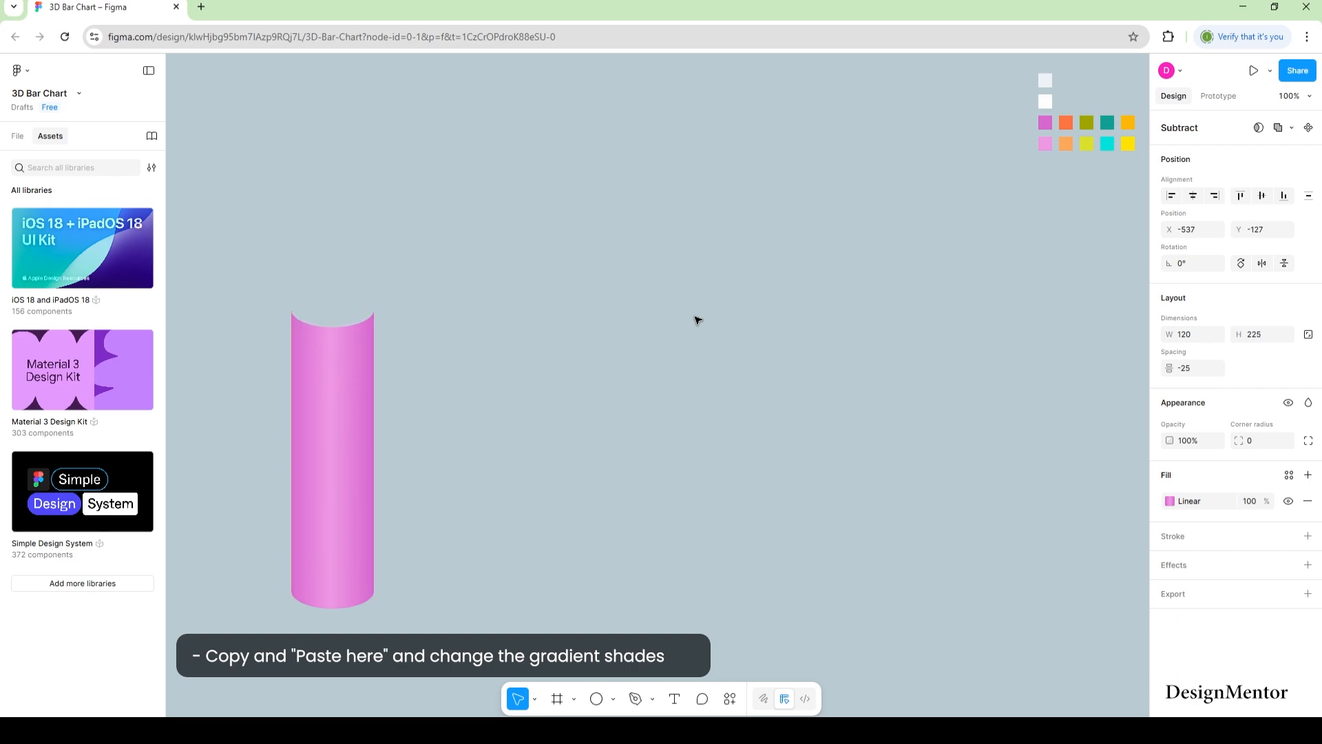
Set the upper copy's 0% and 100% gradient stops to EDF2F6, sampled from the light grey palette swatch.
click(1169, 501)
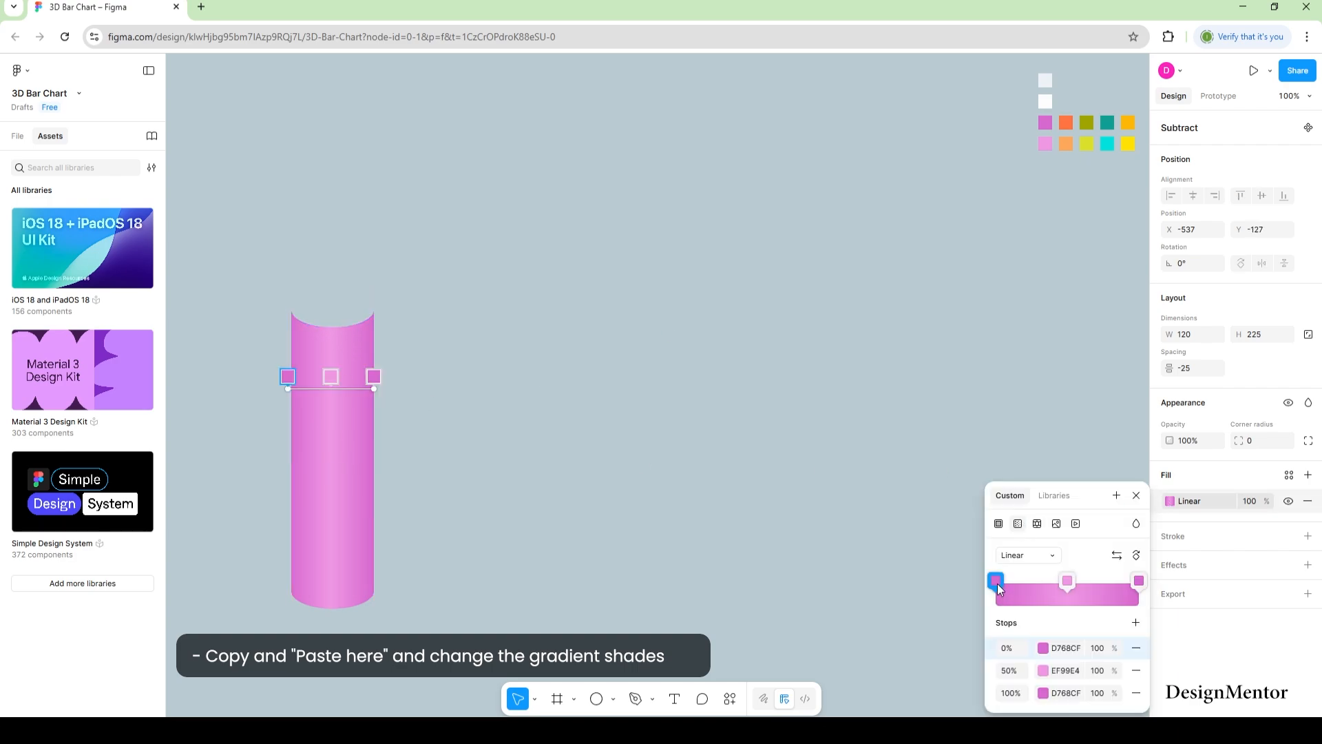
click(996, 581)
click(838, 585)
click(1046, 84)
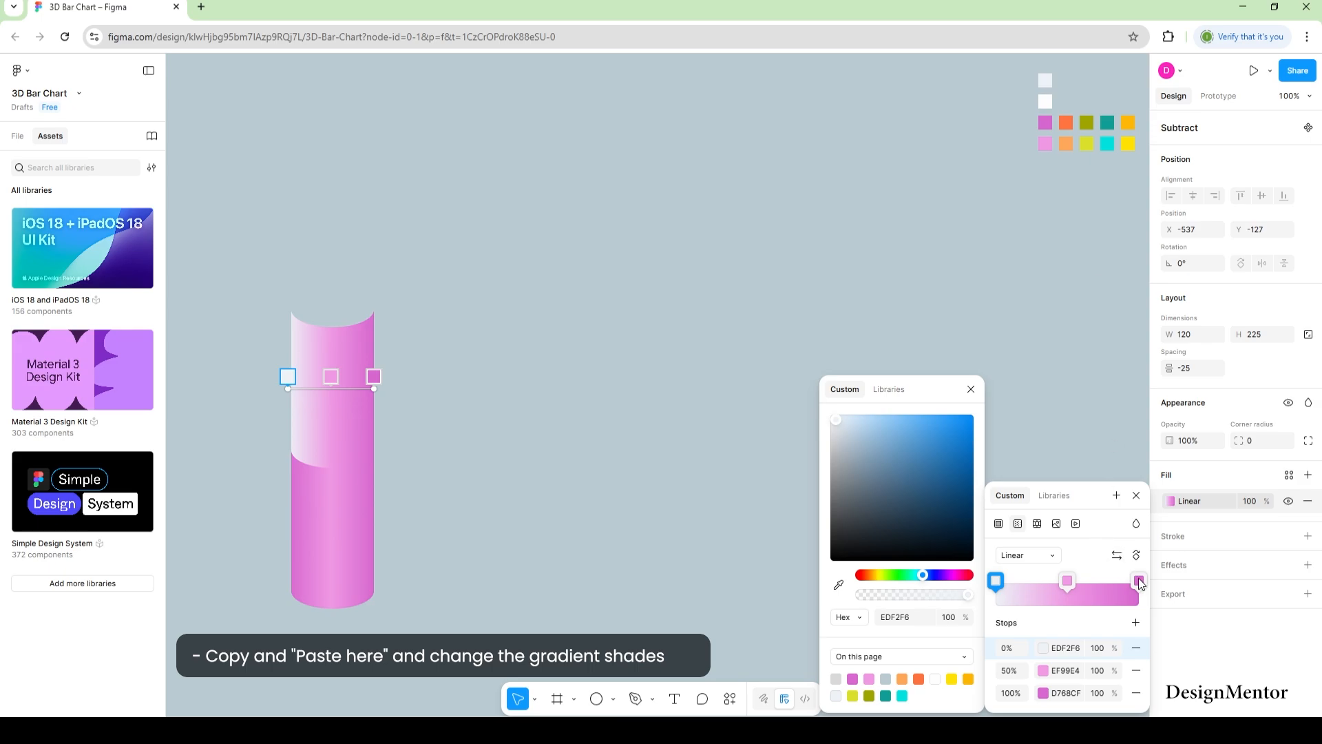
click(1139, 580)
click(838, 584)
click(1045, 81)
Set the upper copy's 50% gradient stop to FEFEFE, sampled from the white palette swatch.
click(1067, 580)
click(839, 584)
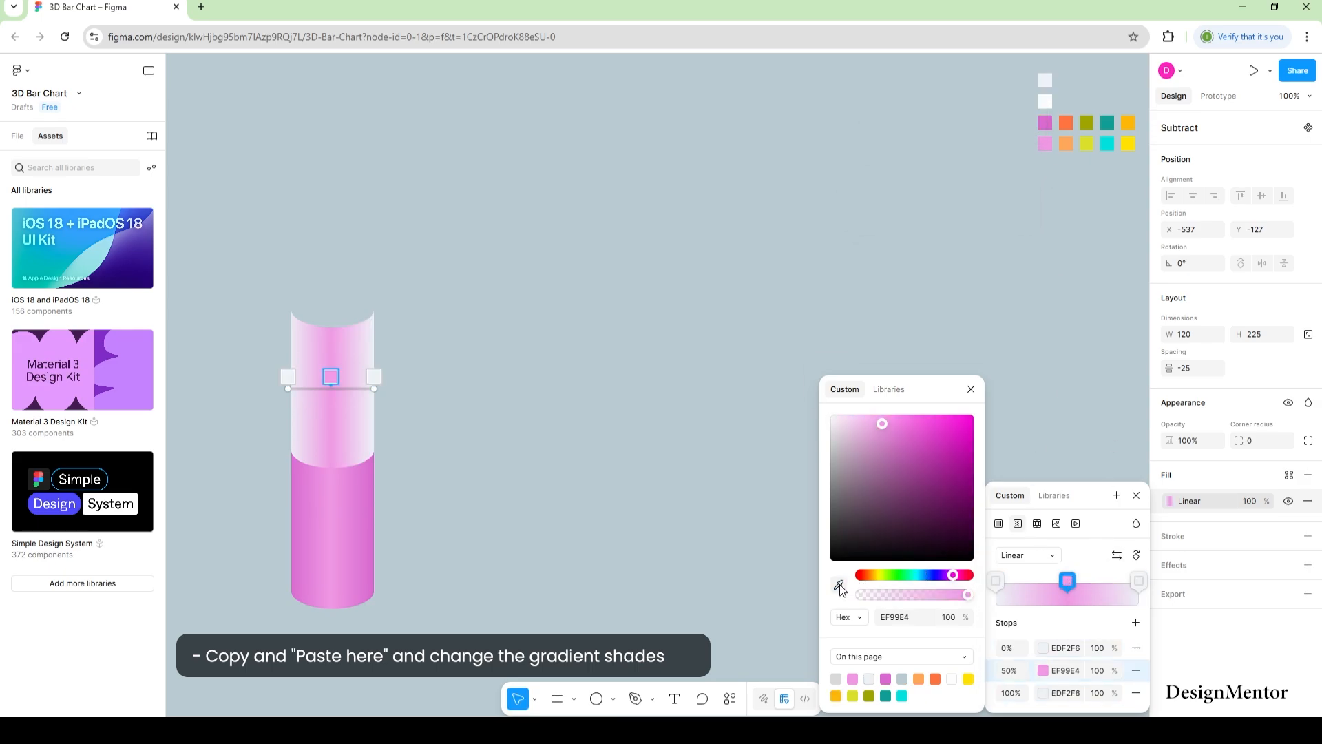
click(1045, 101)
click(985, 397)
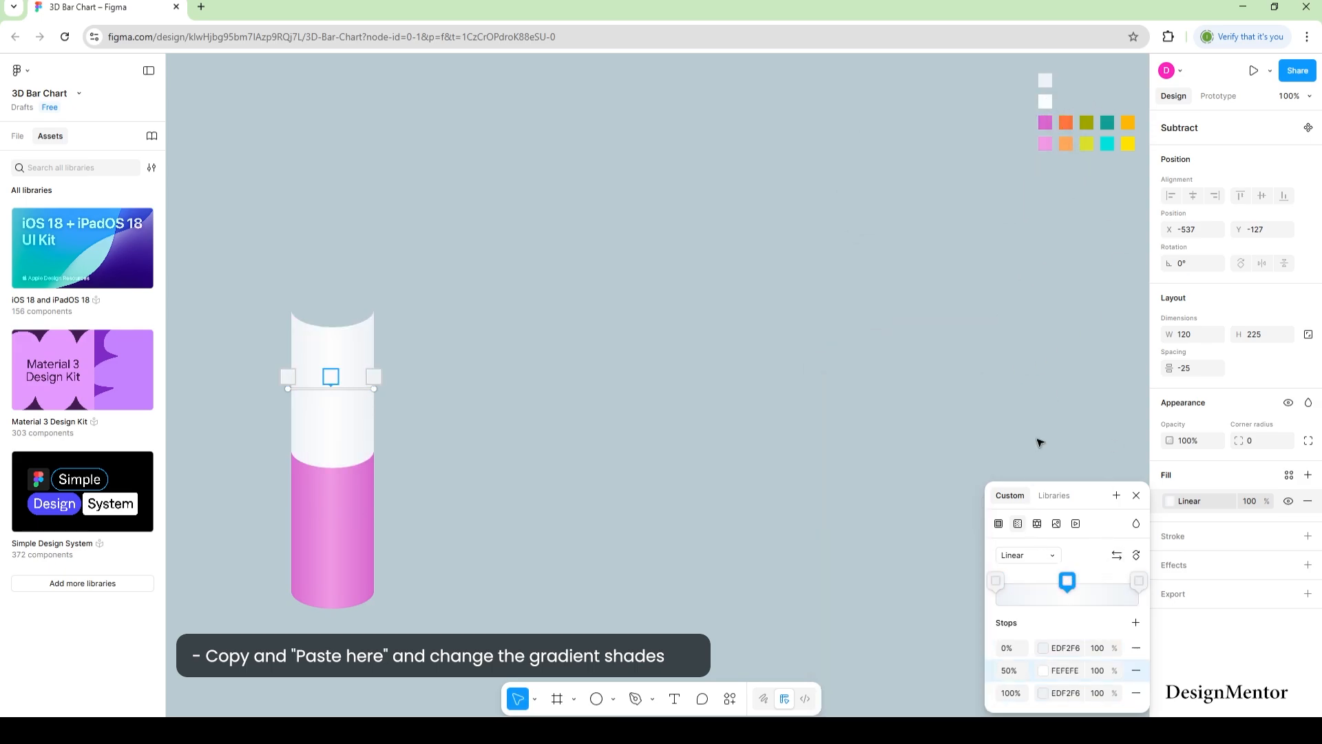
click(1136, 495)
click(648, 423)
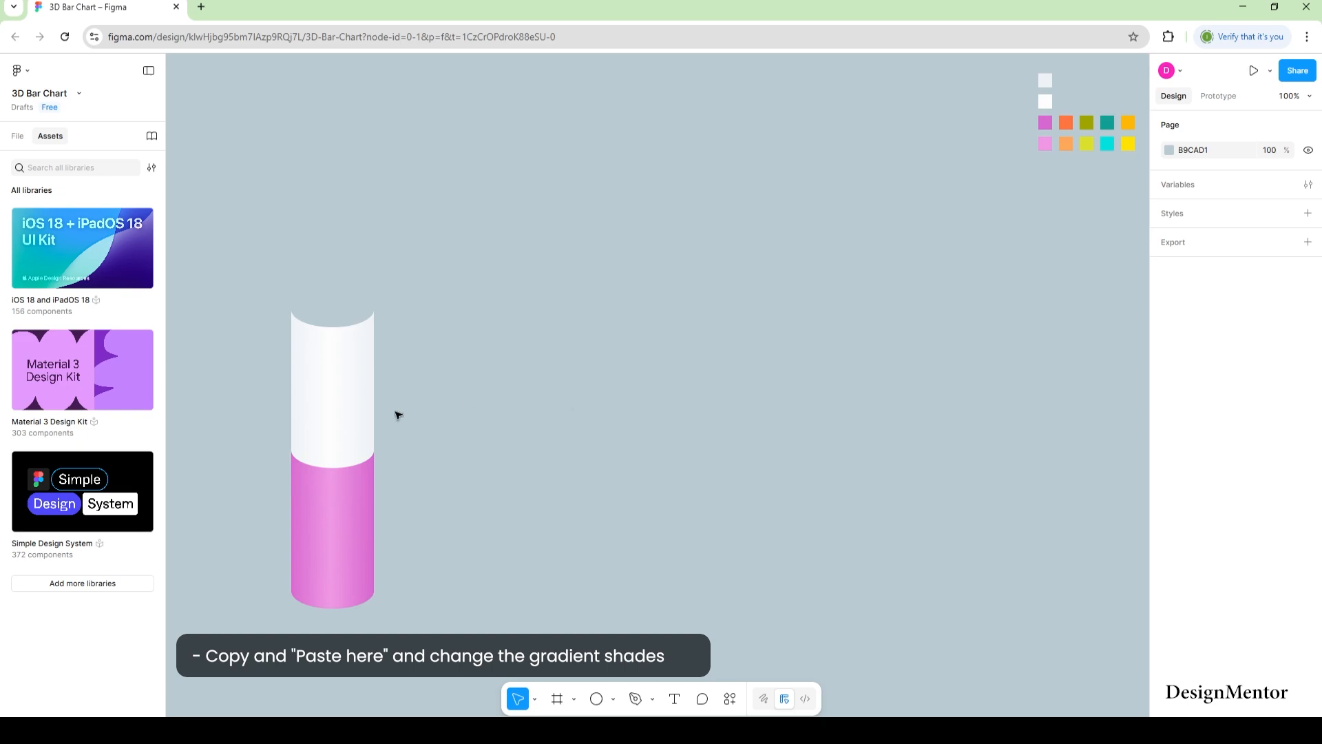
click(349, 418)
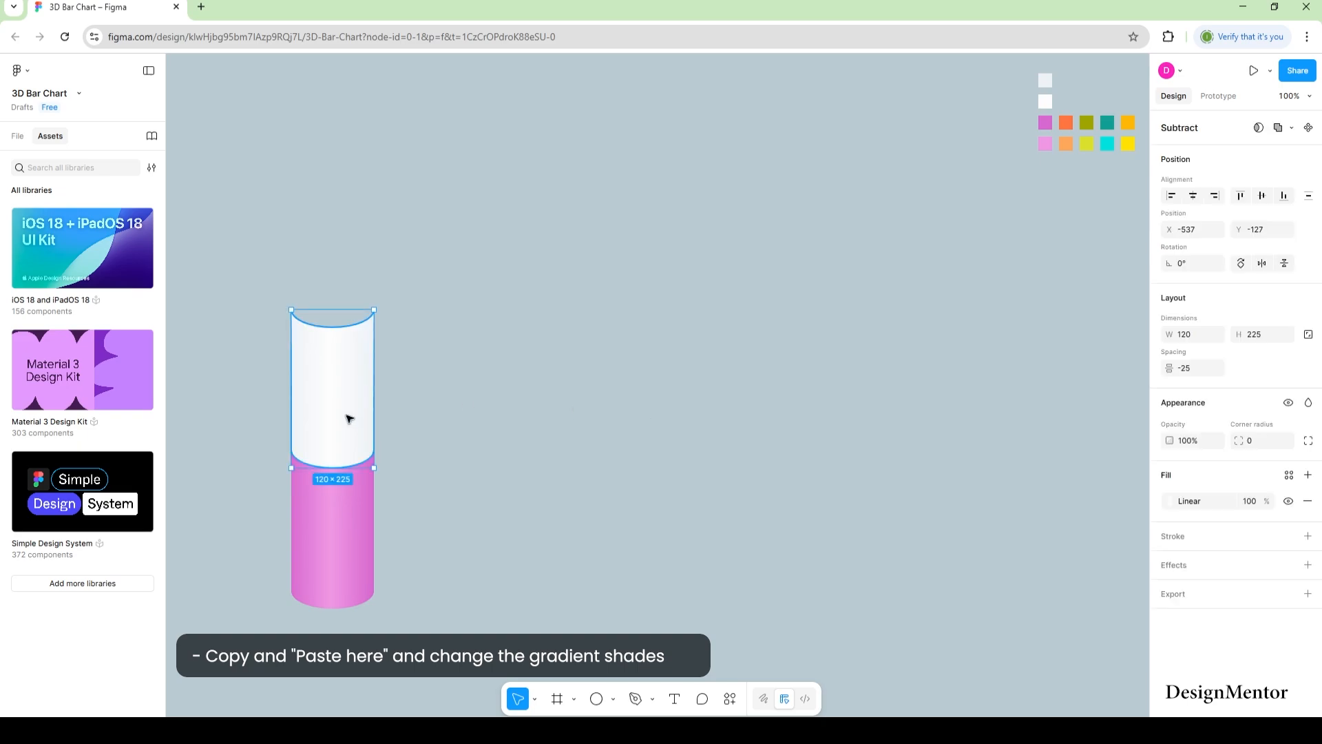
click(497, 394)
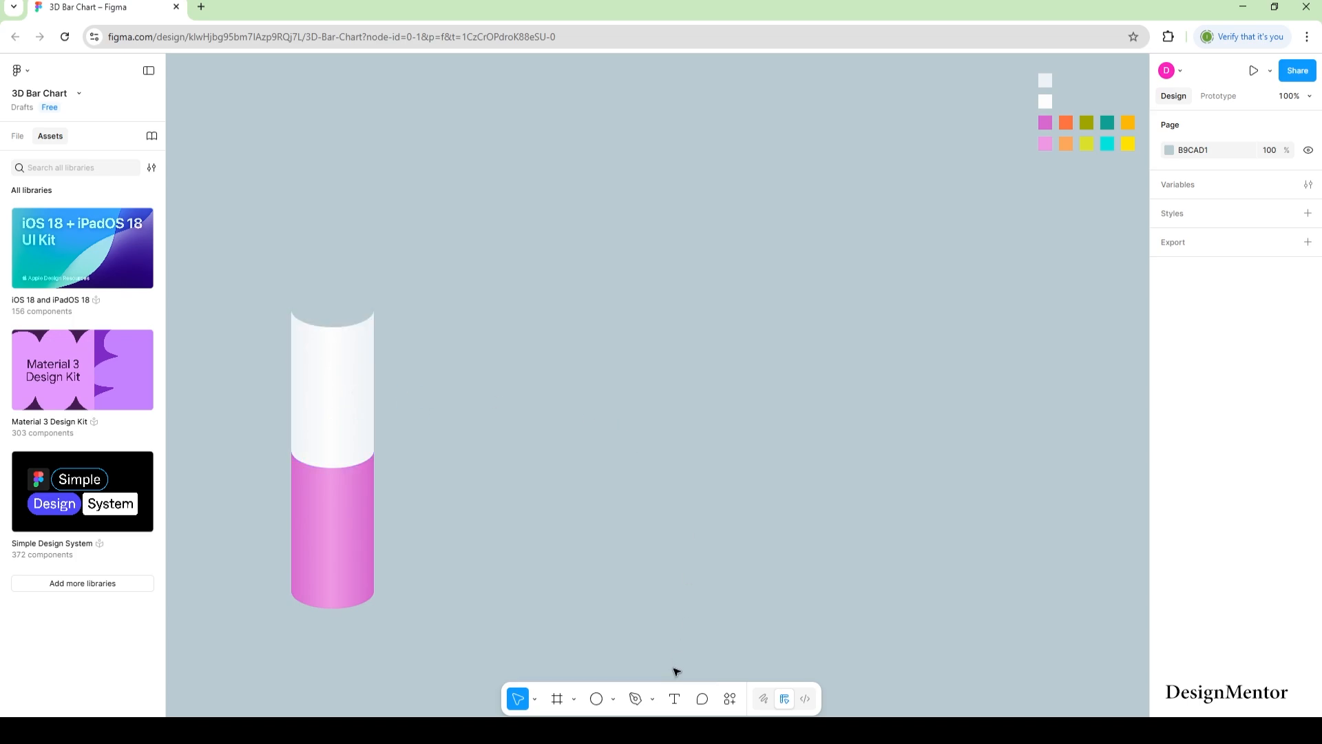
Add a text label "0" beside the base of the pink bar segment and set its font size to 22.
click(682, 703)
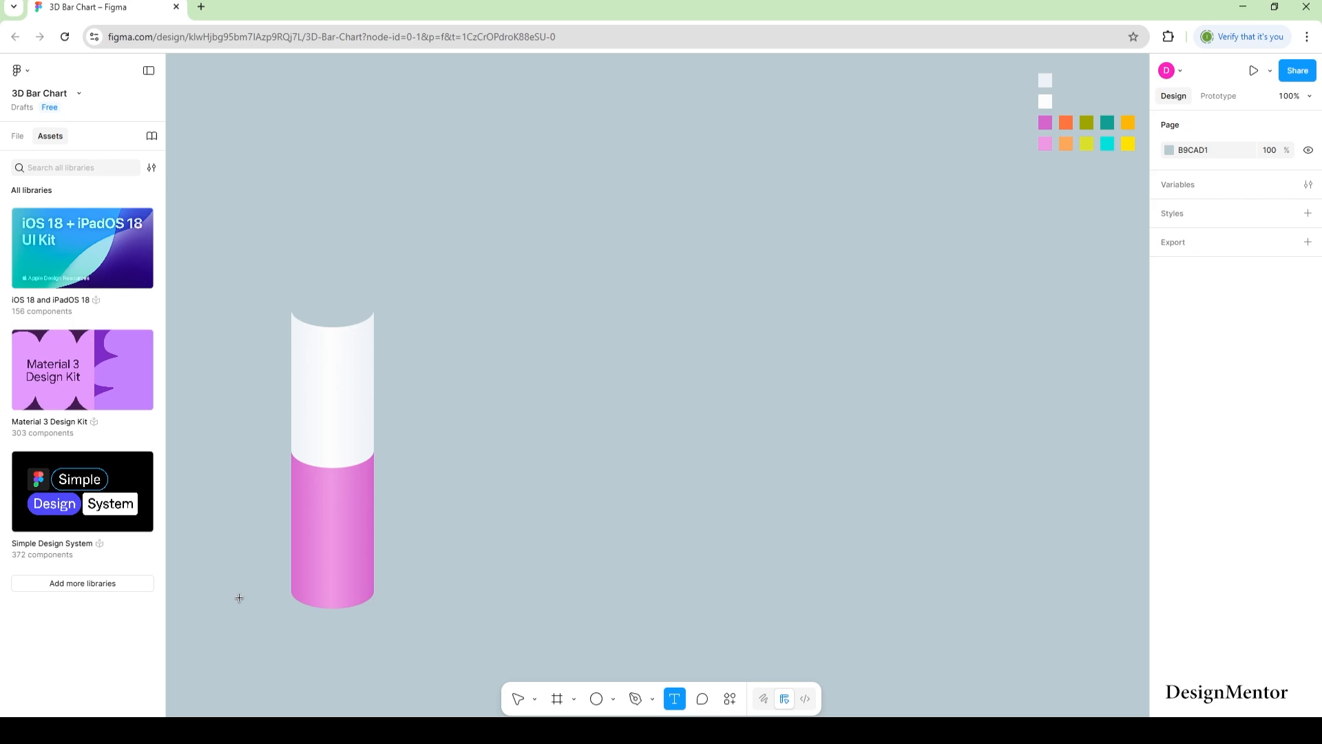
click(307, 592)
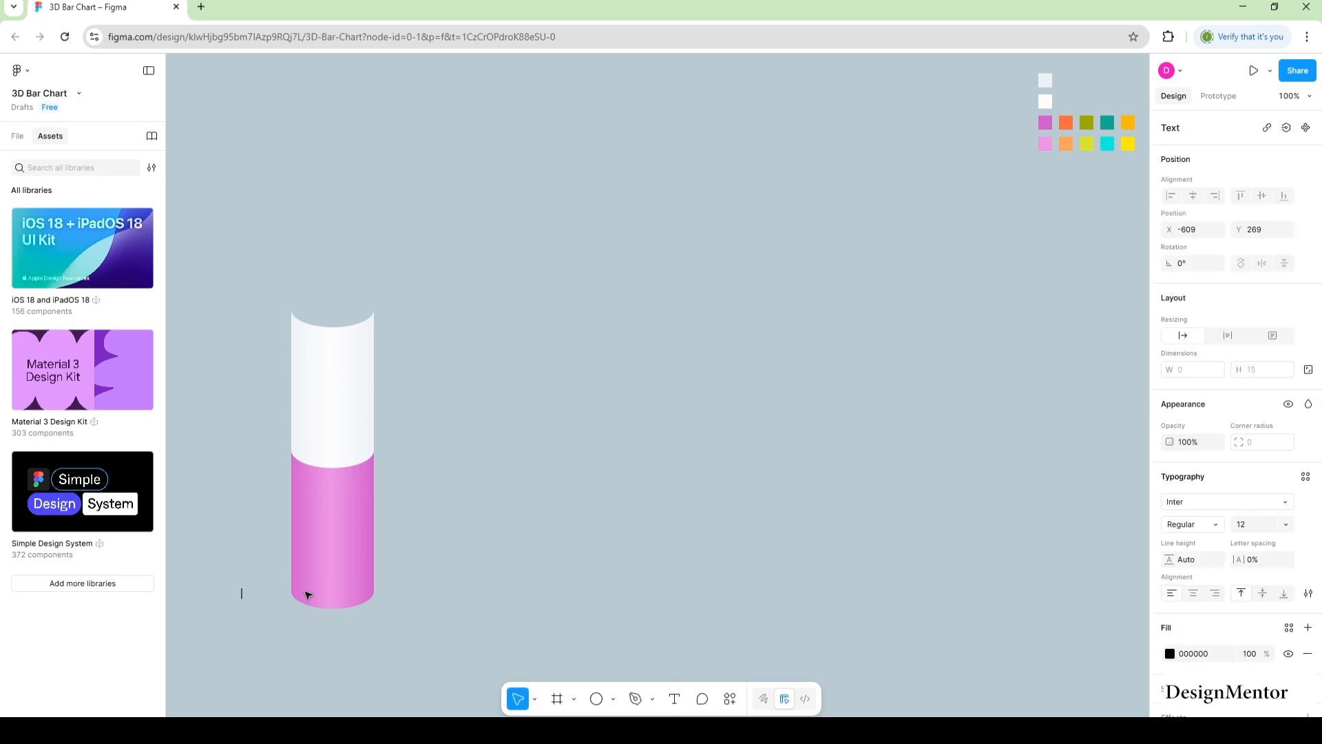
click(1258, 527)
text(22)
key(Return)
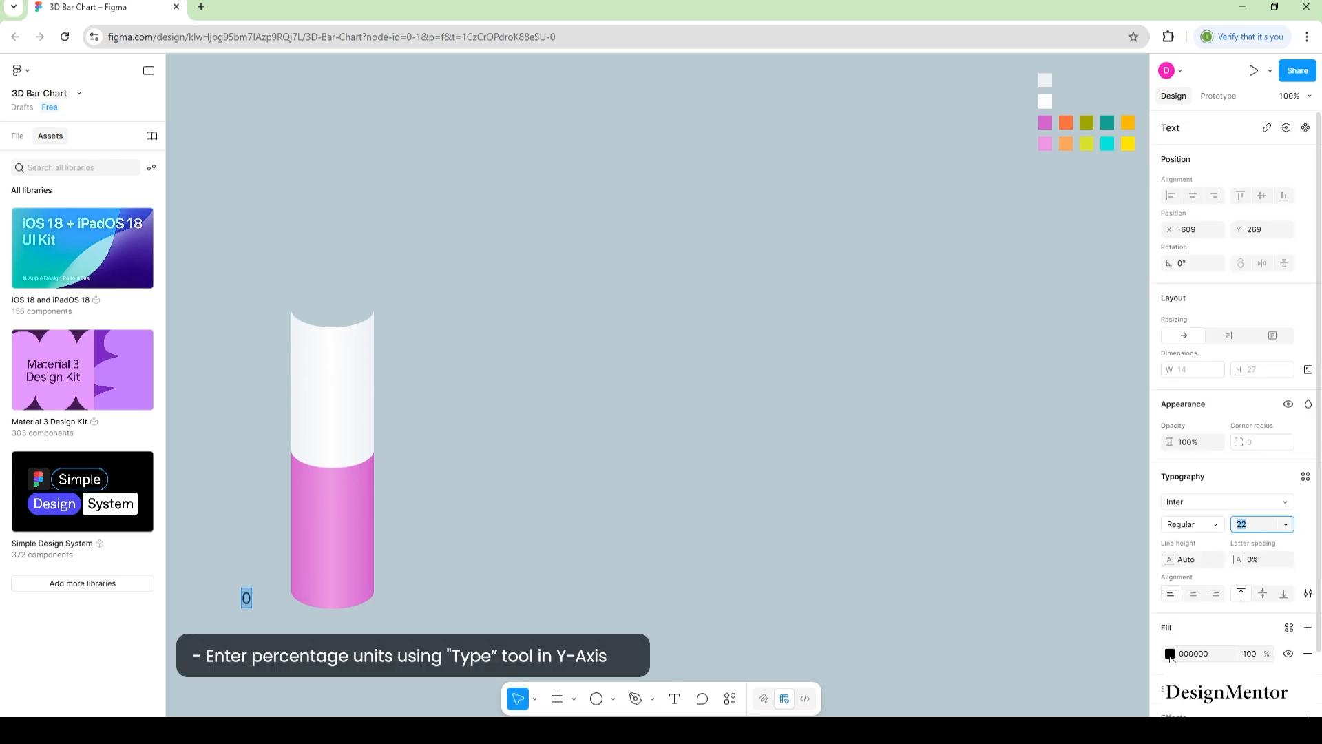
Set the 0 label's text fill to white FFFFFF and its font weight to Medium.
click(1170, 653)
click(996, 415)
click(1136, 360)
drag(250, 599, 269, 505)
key(Escape)
click(259, 601)
click(1216, 523)
click(1262, 414)
Change the text of the label copy above the 0, at X -596, Y 121, to 20.
click(573, 505)
double_click(258, 495)
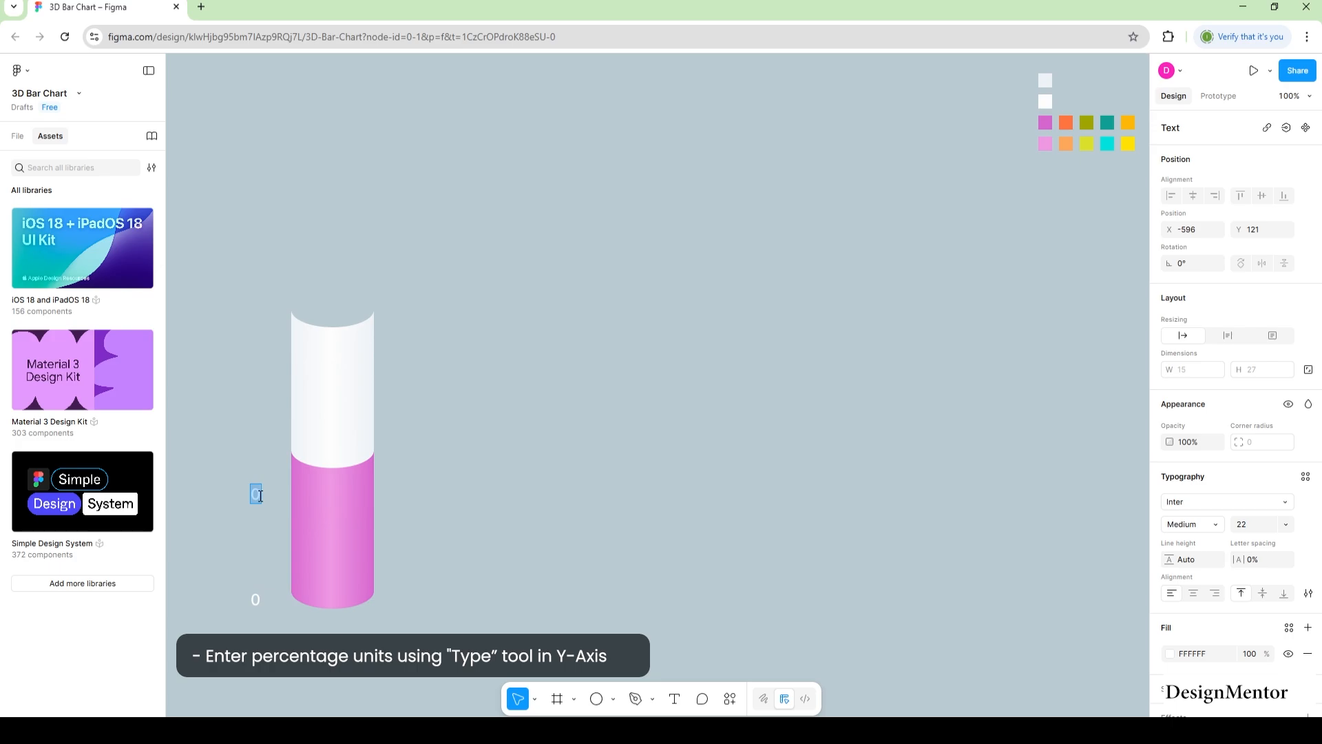
text(20)
key(Escape)
Duplicate the 20 label, move the copy straight up to Y -29, and change its text to 40.
key(ctrl+d)
key(shift+Up)
key(shift+Up)
key(shift+Up)
key(shift+Up)
key(shift+Up)
key(shift+Up)
key(shift+Up)
key(shift+Up)
key(shift+Up)
key(shift+Up)
key(shift+Up)
key(shift+Up)
key(shift+Up)
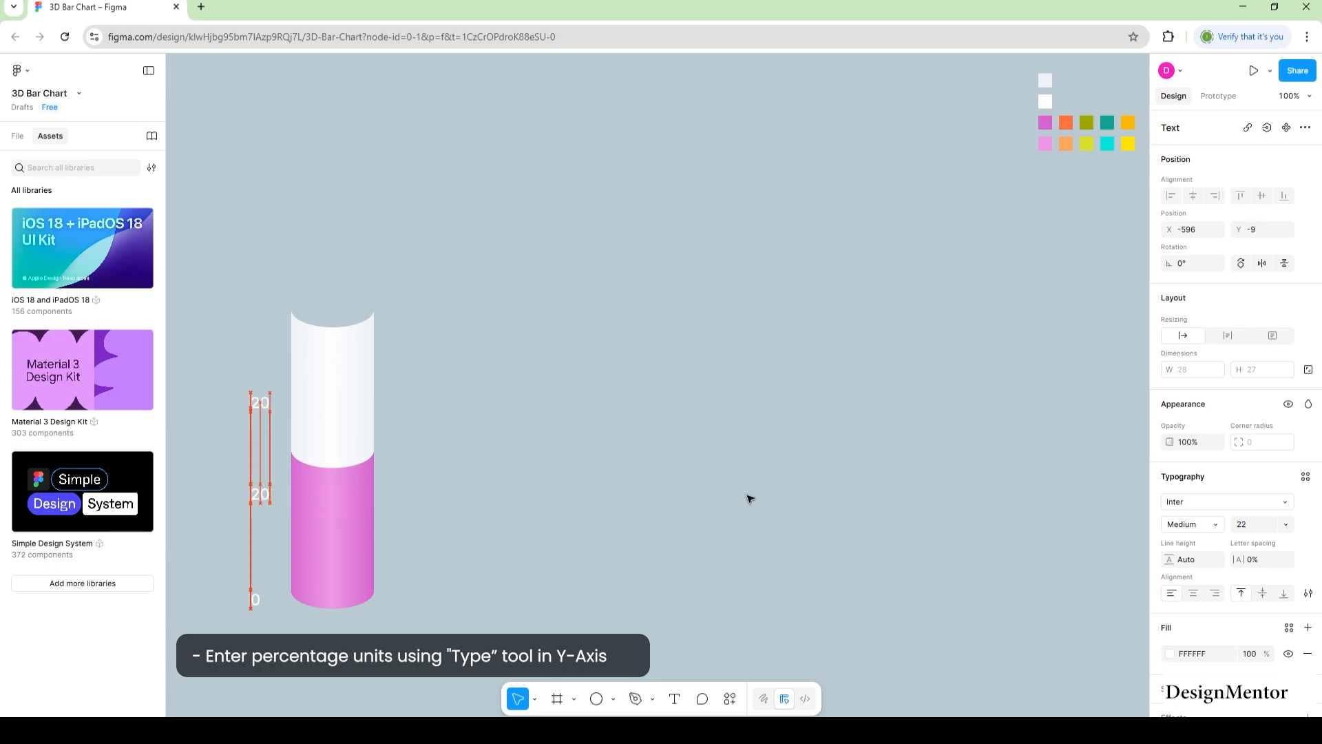
key(shift+Up)
key(shift+Up)
double_click(260, 389)
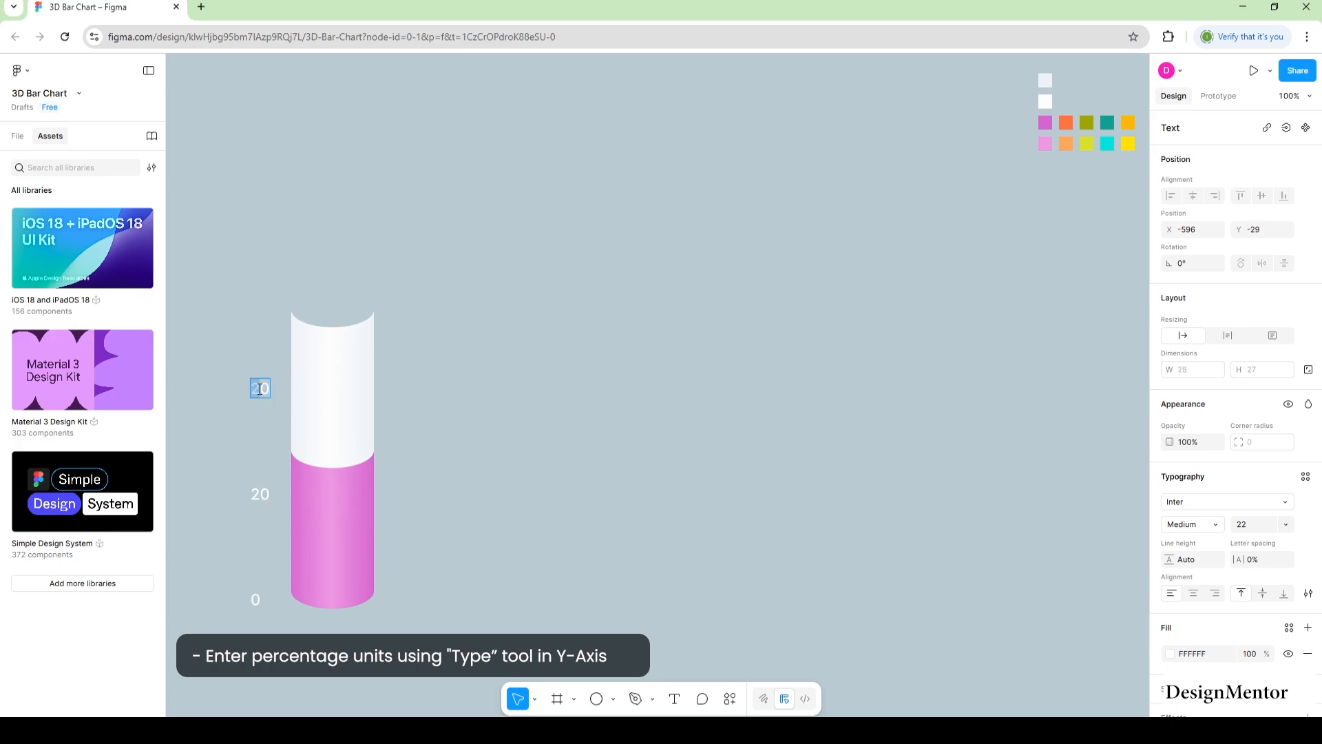
text(40)
key(Escape)
Duplicate the 40 label, move the copy straight up to Y -179, and change its text to 60.
key(ctrl+d)
key(shift+Up)
key(shift+Up)
key(shift+Up)
key(shift+Up)
key(shift+Up)
key(shift+Up)
key(shift+Up)
key(shift+Up)
key(shift+Up)
key(shift+Up)
key(shift+Up)
key(shift+Up)
key(shift+Up)
key(shift+Up)
key(shift+Up)
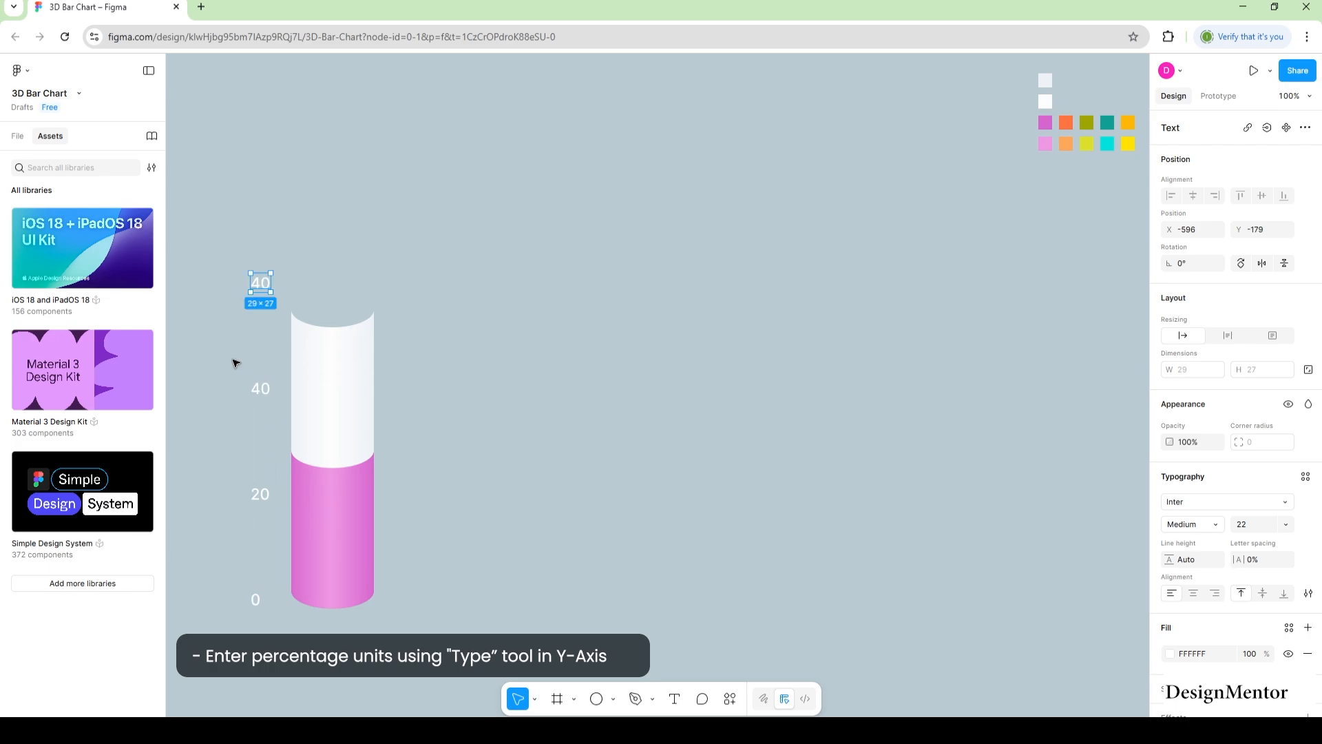
double_click(261, 283)
text(60)
key(Escape)
Duplicate the 60 label, move the copy straight up to Y -329, and change its text to 80.
key(ctrl+d)
key(shift+Up)
key(shift+Up)
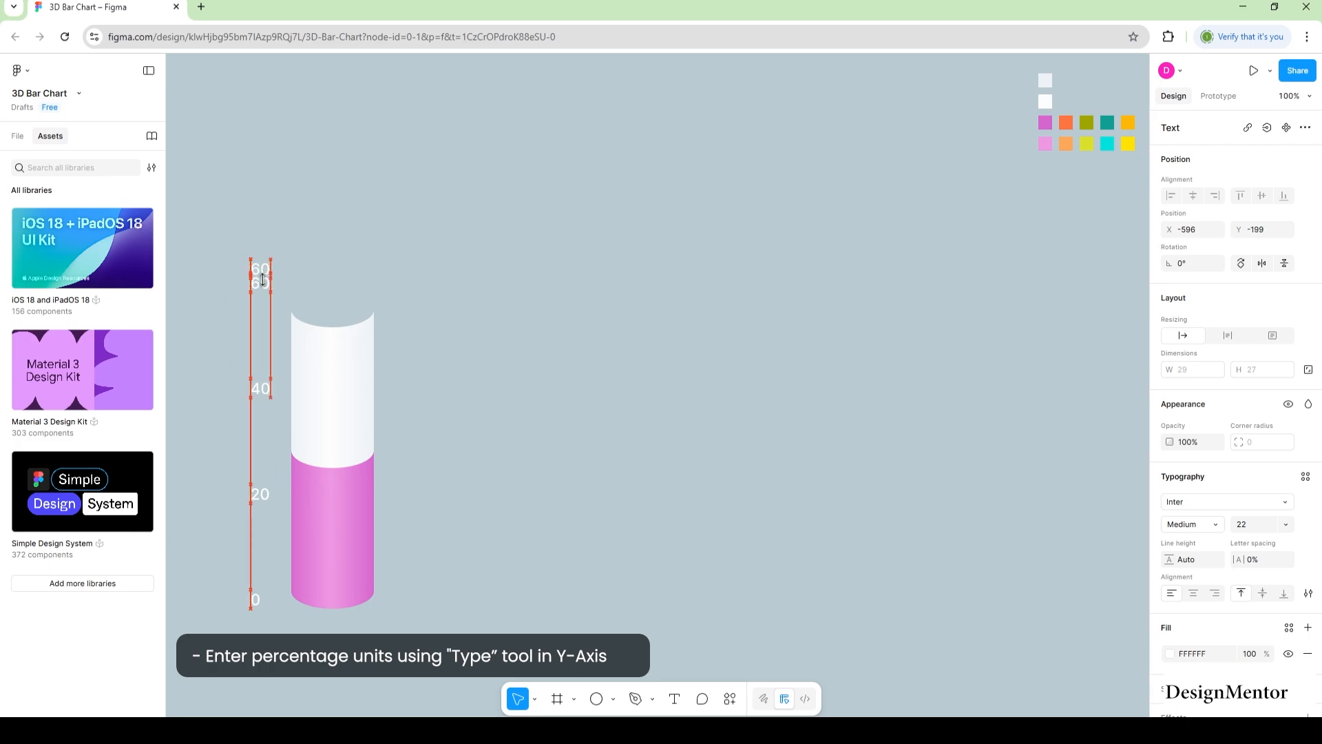
key(shift+Up)
key(shift+Up)
key(shift+Up)
key(shift+Up)
key(shift+Up)
key(shift+Up)
key(shift+Up)
key(shift+Up)
key(shift+Up)
key(shift+Up)
key(shift+Up)
key(shift+Up)
key(shift+Up)
double_click(260, 178)
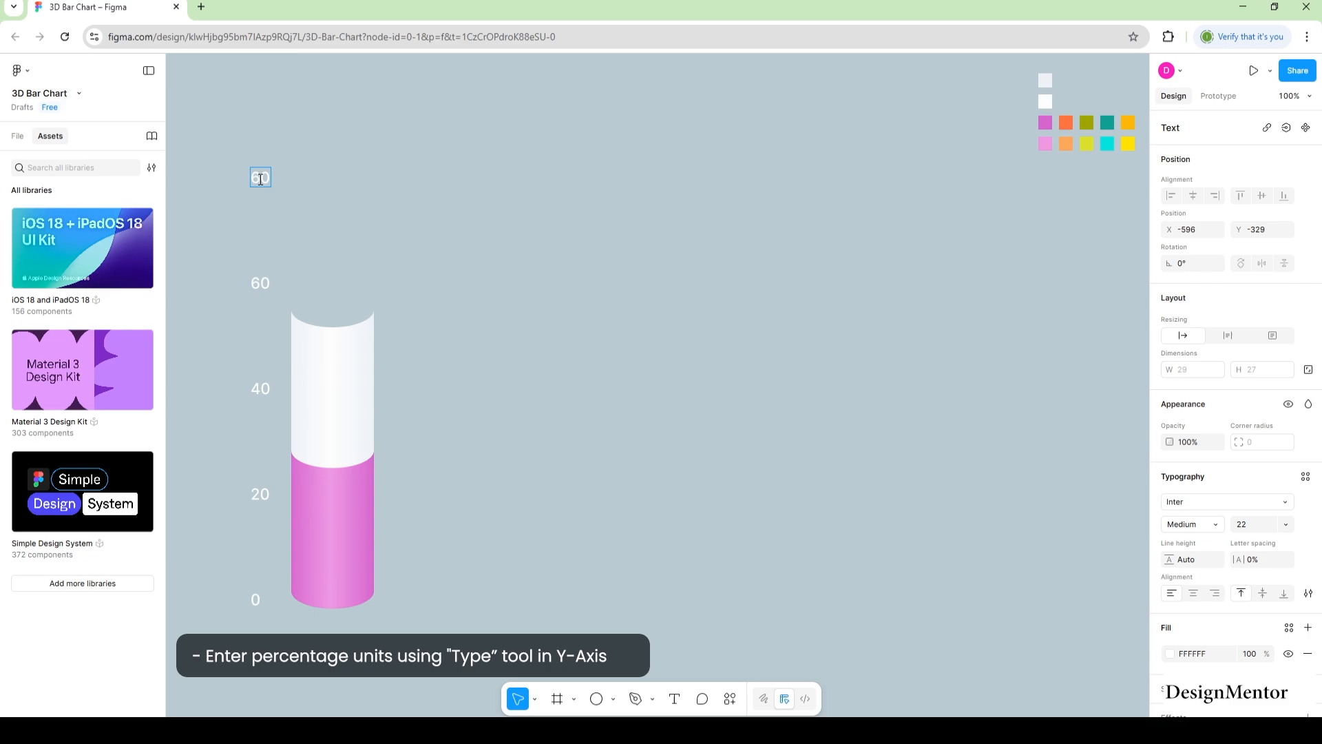
text(80)
key(Escape)
Duplicate the 80 label, move the copy straight up to Y -479, and change its text to 100.
key(ctrl+d)
key(shift+Up)
key(shift+Up)
key(shift+Up)
key(shift+Up)
key(shift+Up)
key(shift+Up)
key(shift+Up)
key(shift+Up)
key(shift+Up)
key(shift+Up)
key(shift+Up)
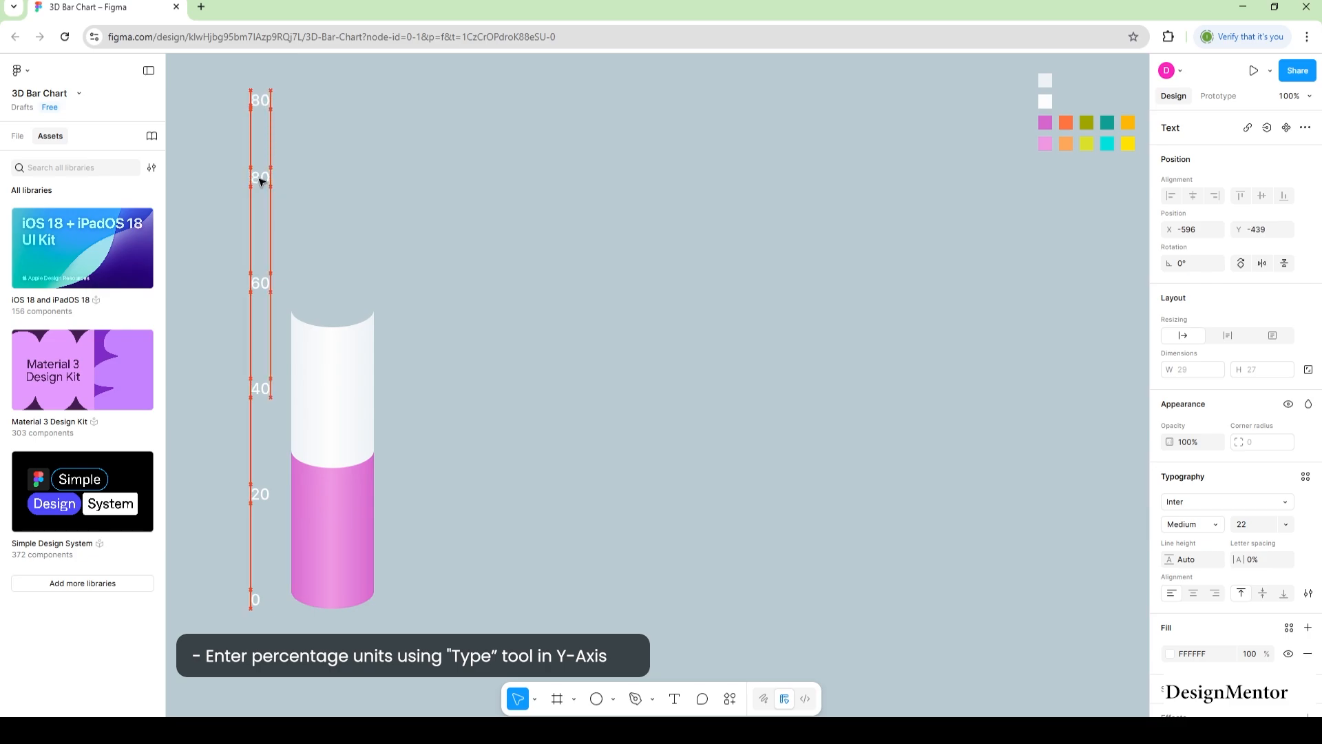
key(shift+Up)
key(shift+Up)
key(shift+Up)
key(shift+Up)
double_click(262, 71)
text(100)
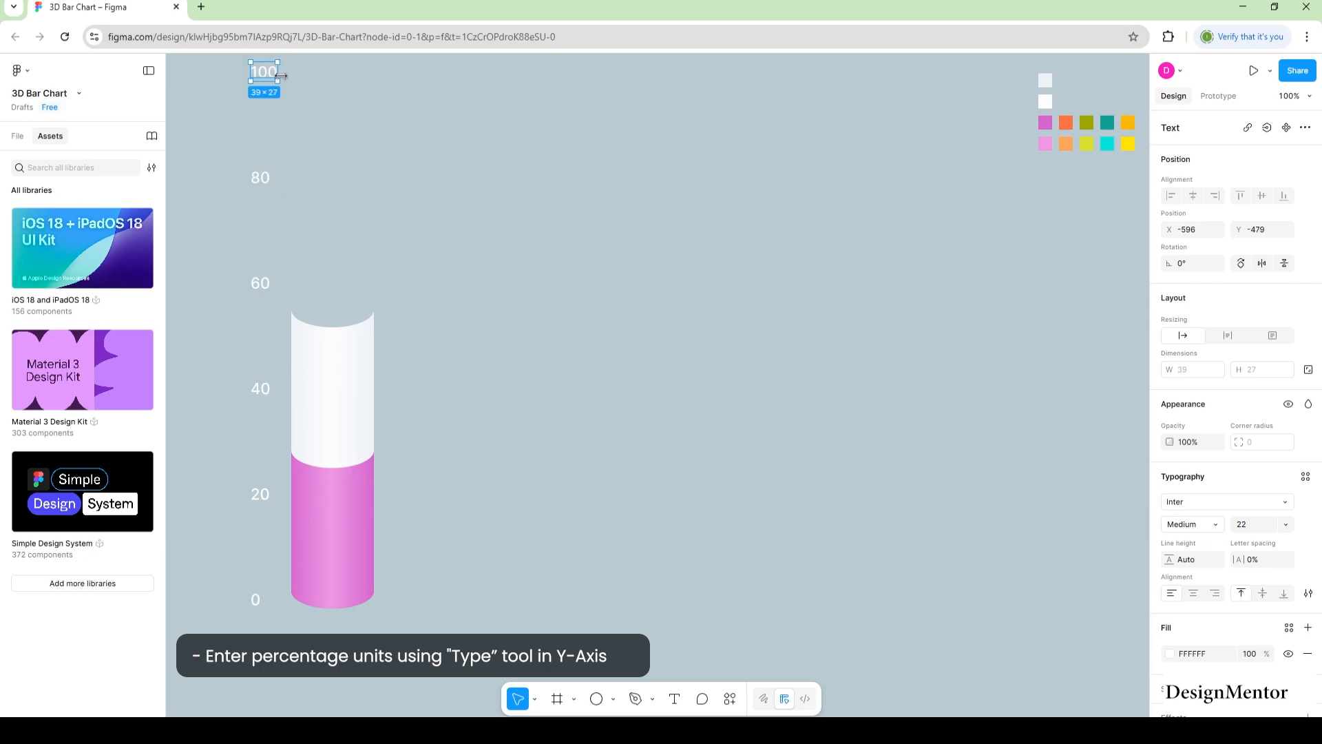
Right-align the six axis labels, and move all labels together with both bar segments down 30 px.
drag(231, 62, 281, 633)
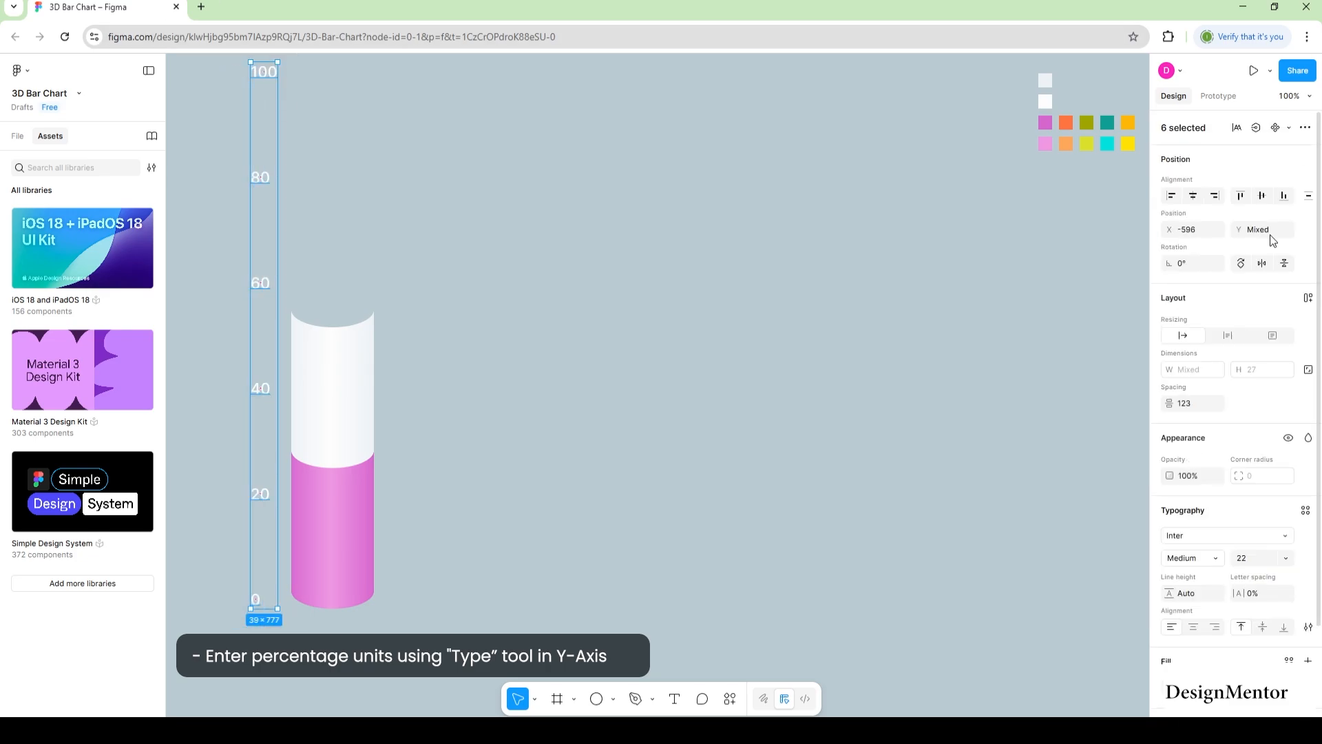
click(730, 320)
drag(224, 69, 417, 611)
key(shift+Down)
key(shift+Down)
key(shift+Down)
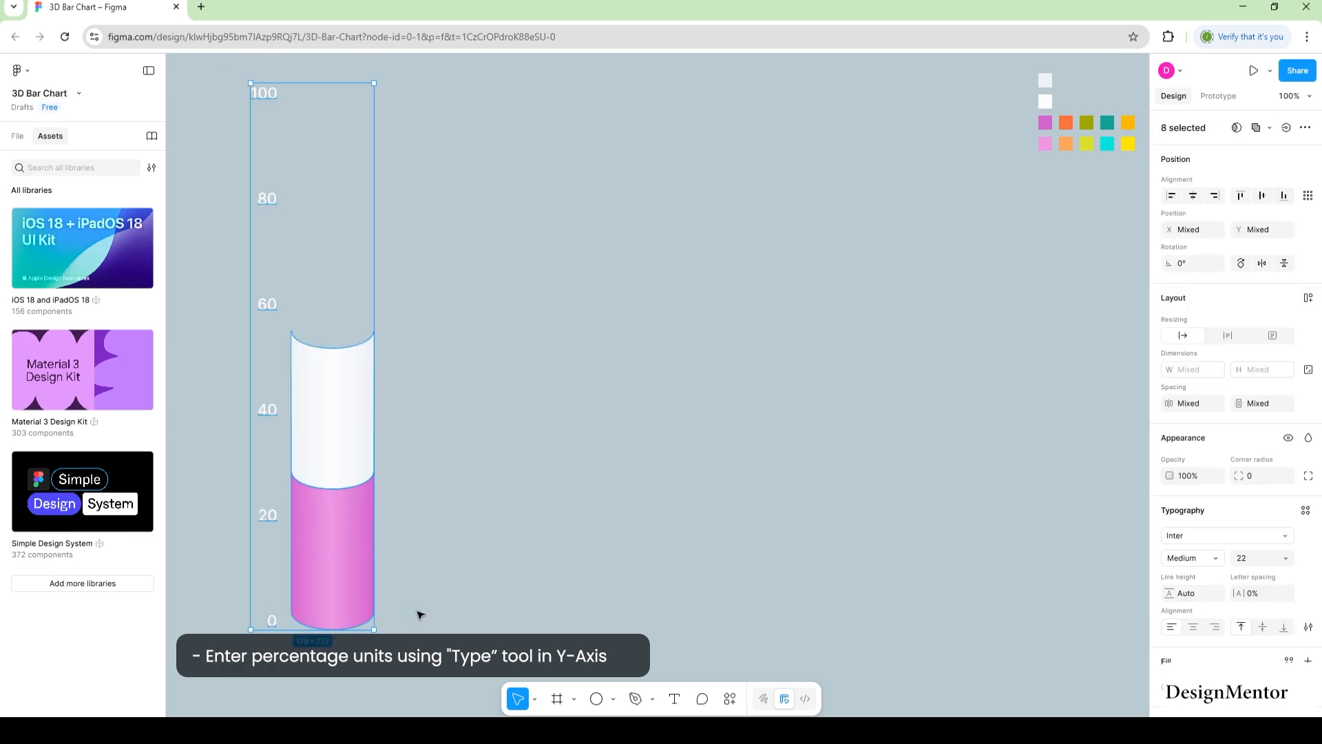
click(538, 564)
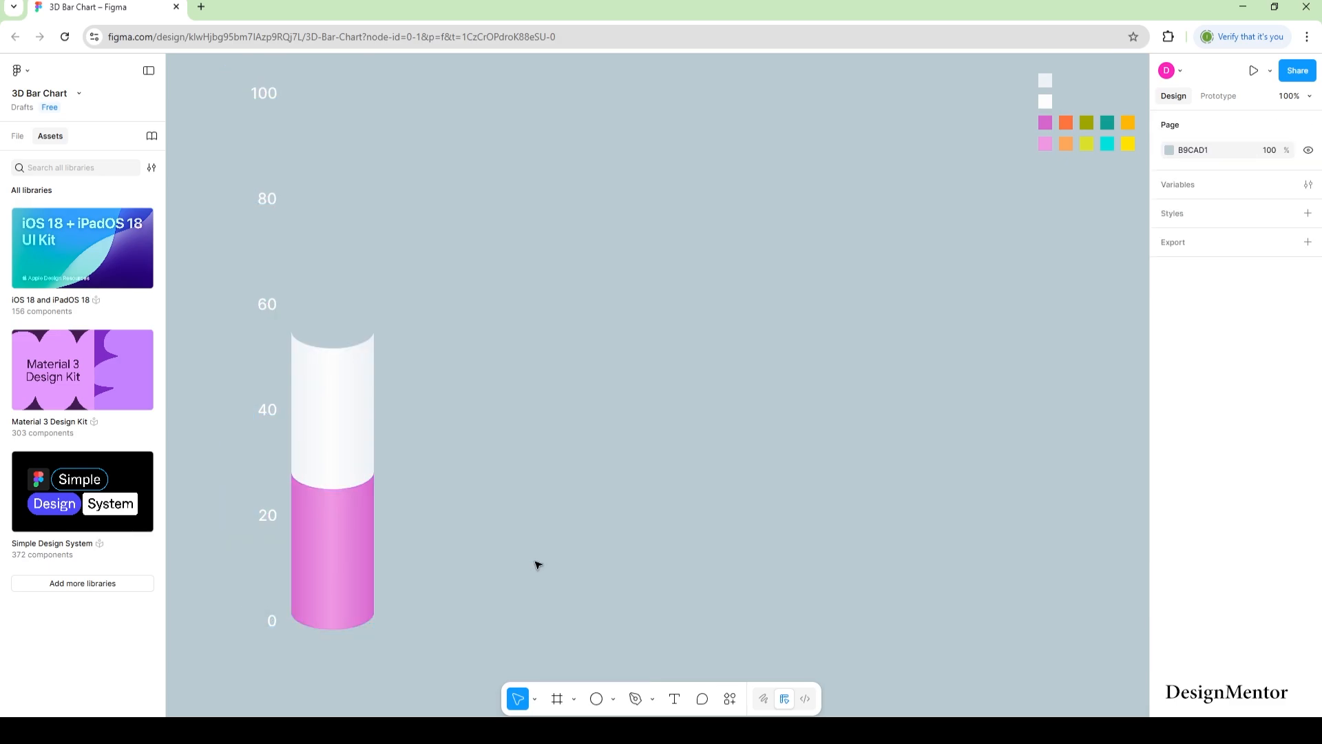
Duplicate the white bar segment and move the copy straight up to Y -187, overlapping the original.
click(353, 419)
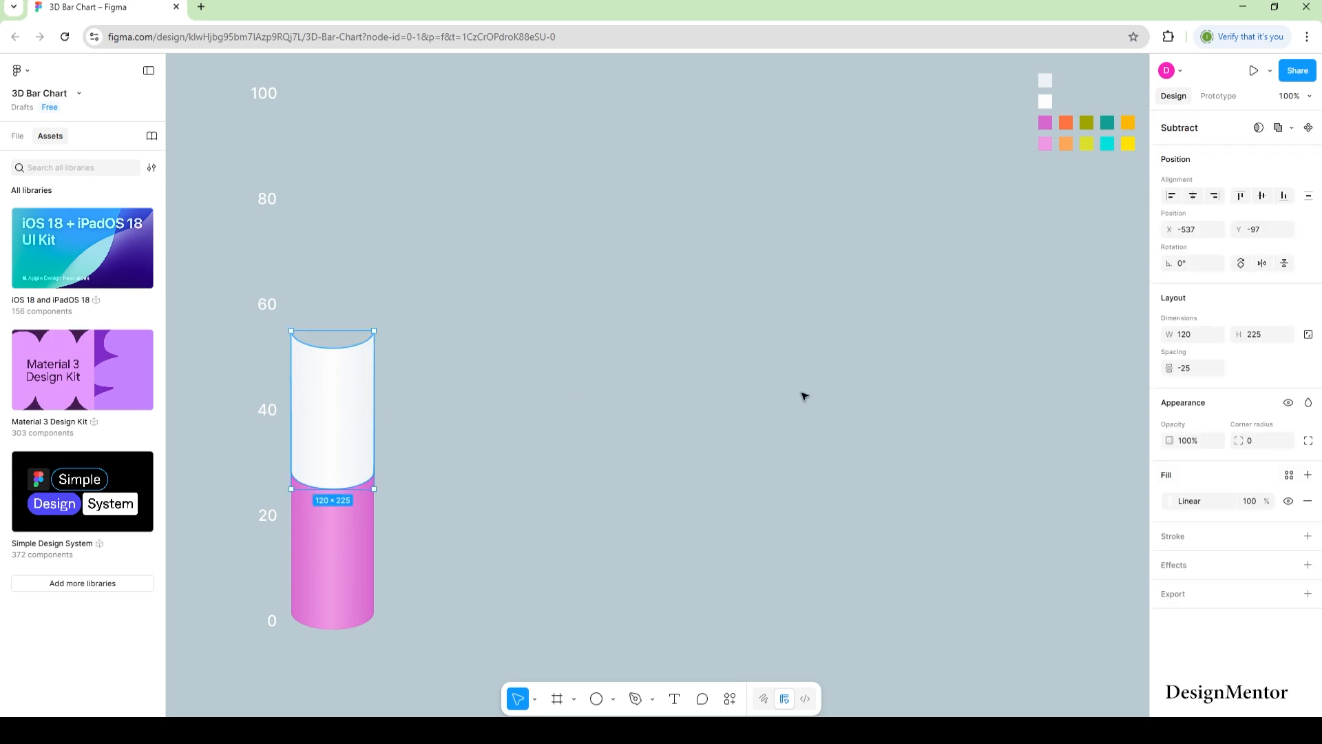
key(shift+Up)
key(shift+Up)
key(shift+Up)
key(shift+Up)
key(shift+Up)
key(shift+Up)
key(shift+Up)
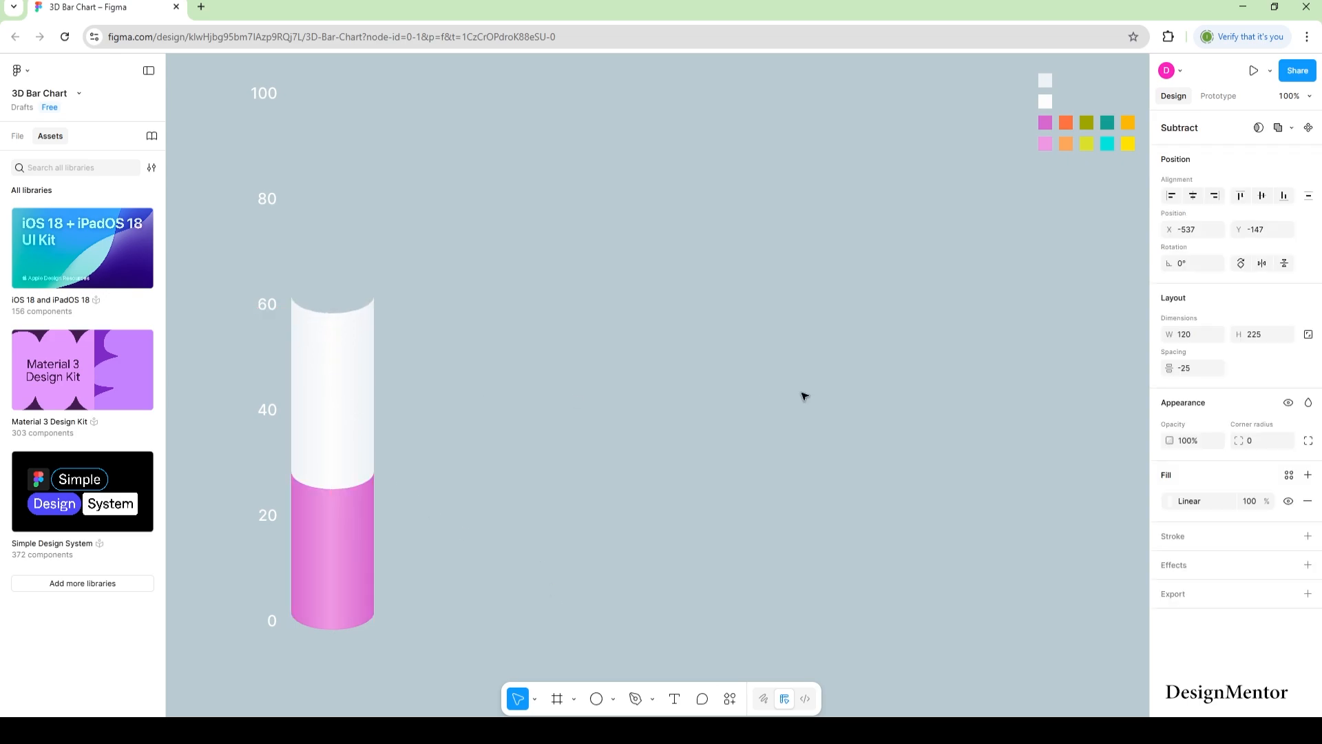
key(shift+Up)
key(shift+Up)
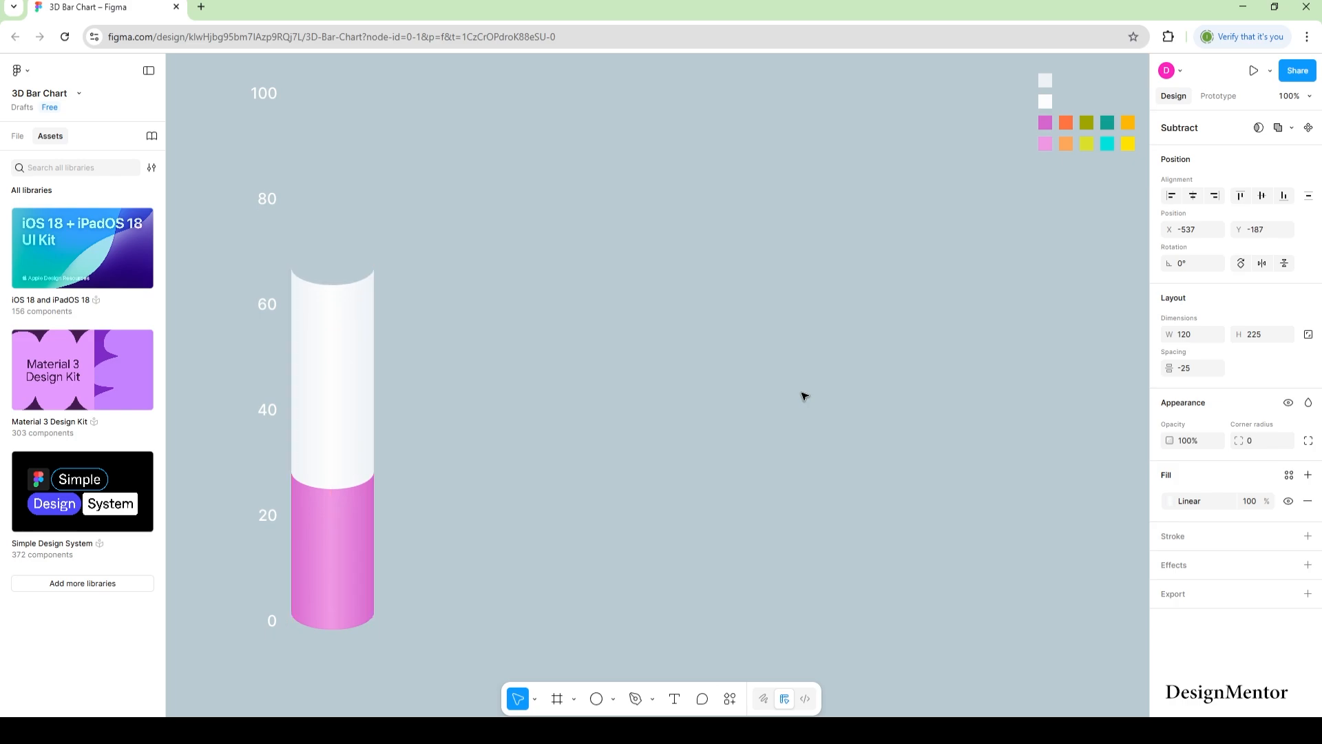
key(shift+Down)
key(shift+Up)
Unite the two overlapping white segments into one shape with the Union operation.
shift+click(343, 459)
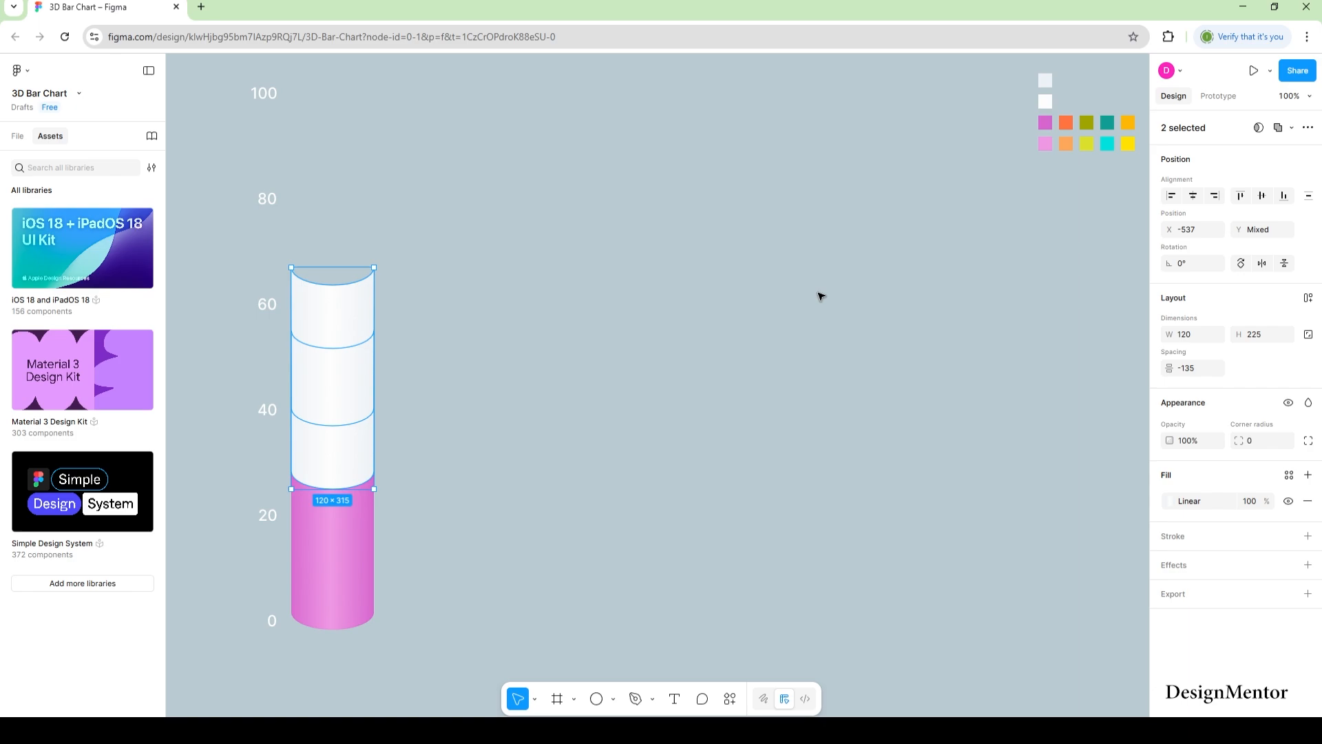
click(1292, 128)
click(1222, 154)
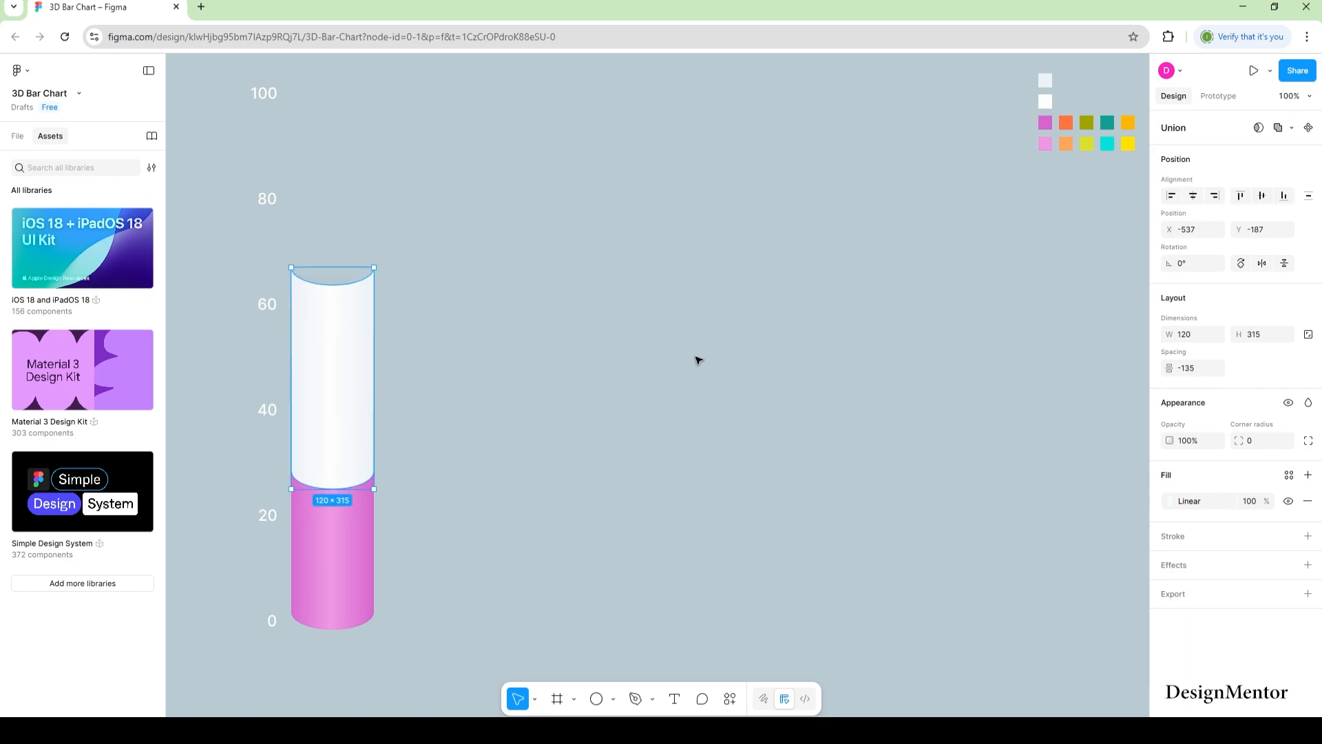
click(697, 363)
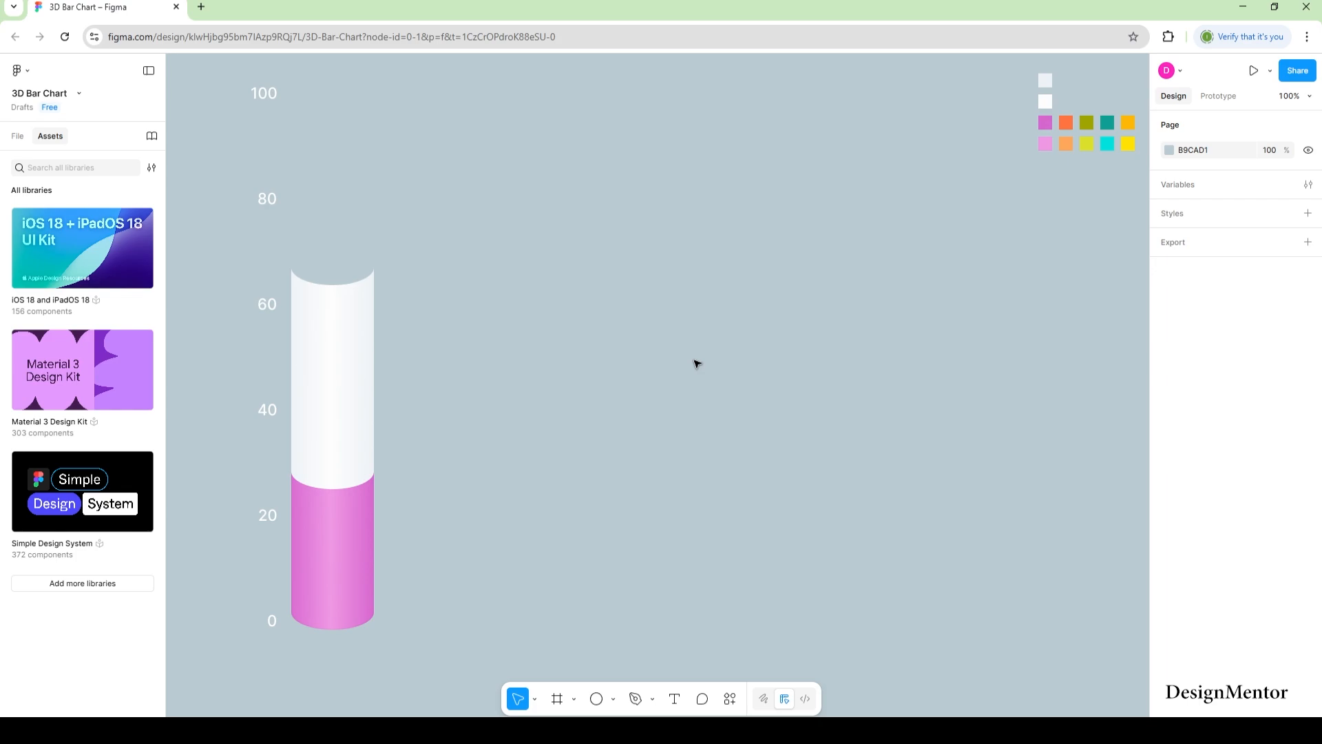
drag(466, 234, 327, 639)
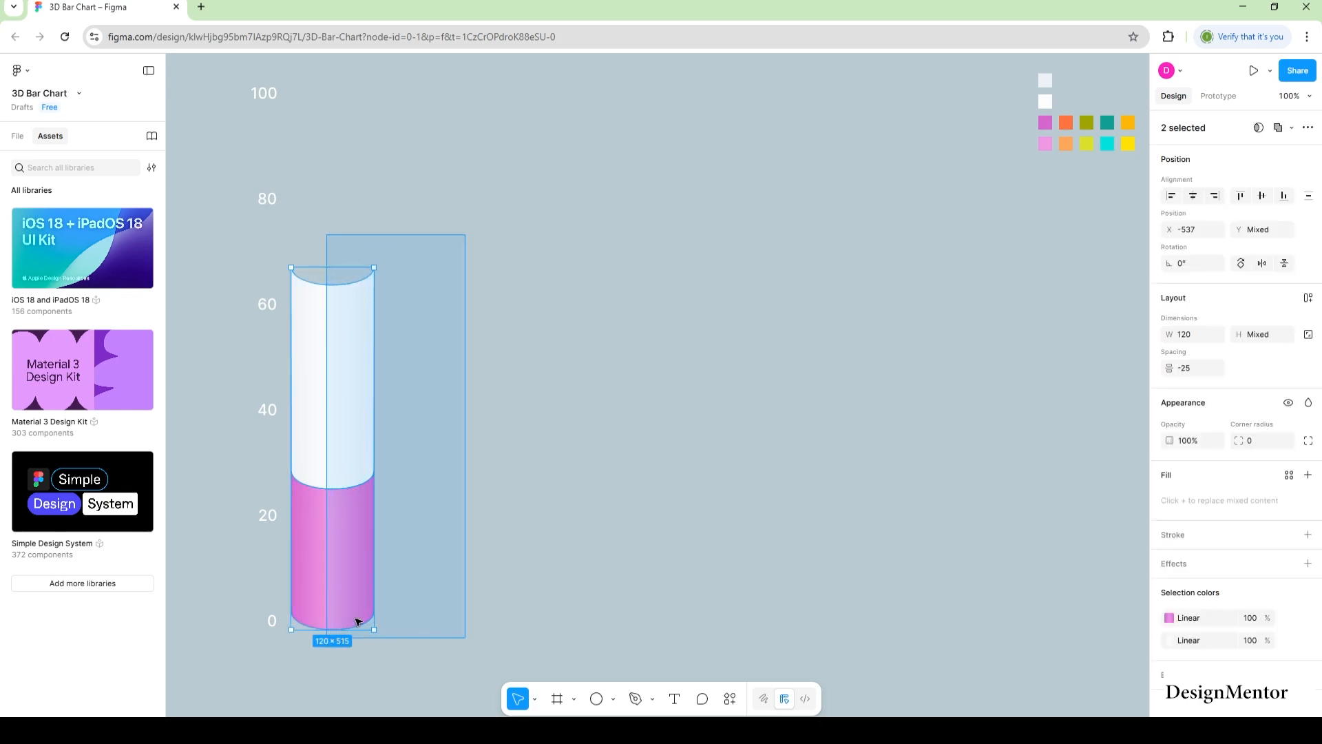
click(577, 535)
Create an ellipse above the white segment and size it to 120 × 50.
click(614, 700)
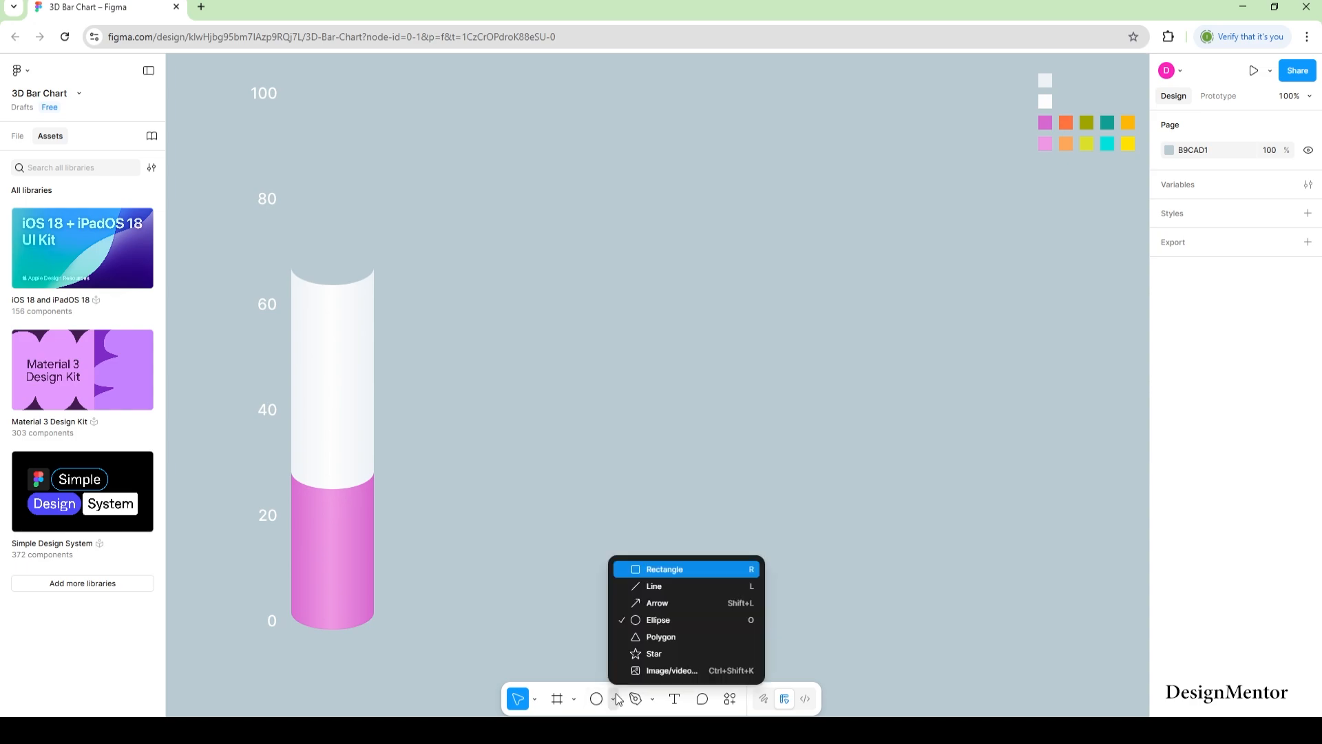
click(652, 620)
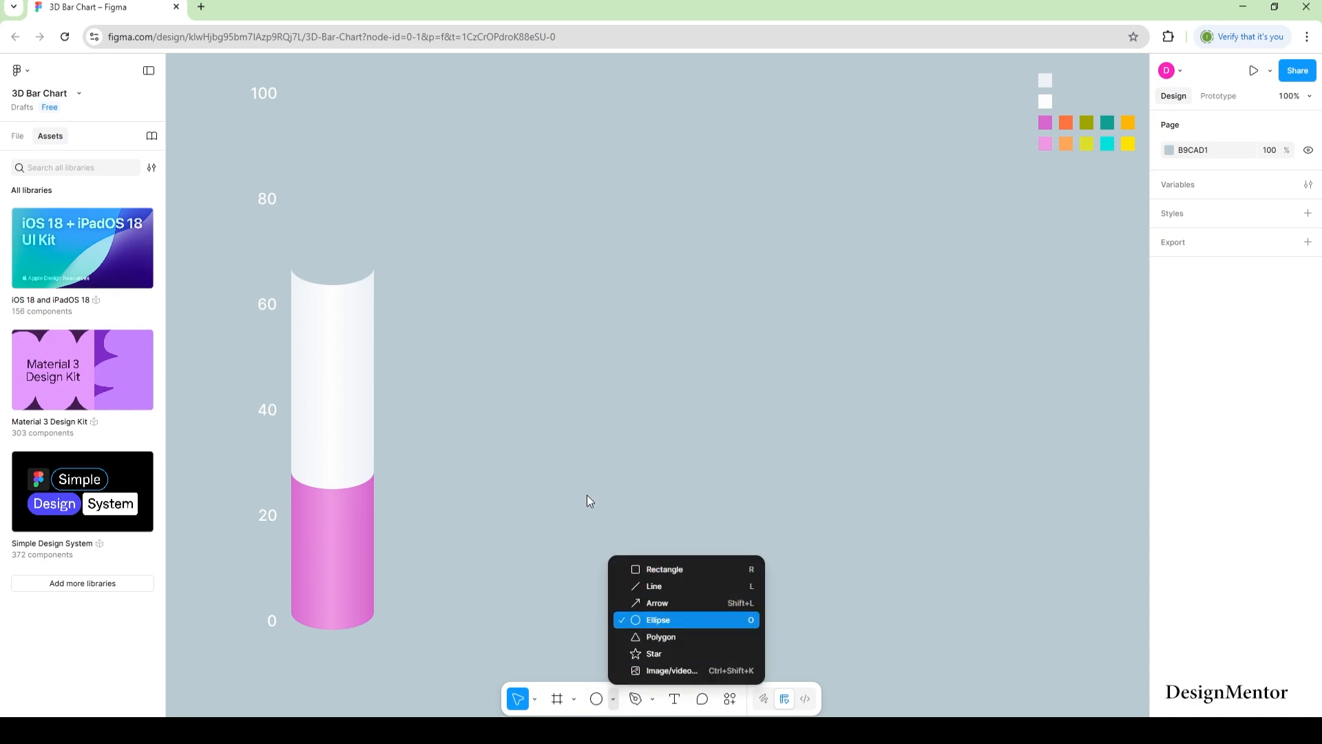
click(328, 245)
click(1214, 334)
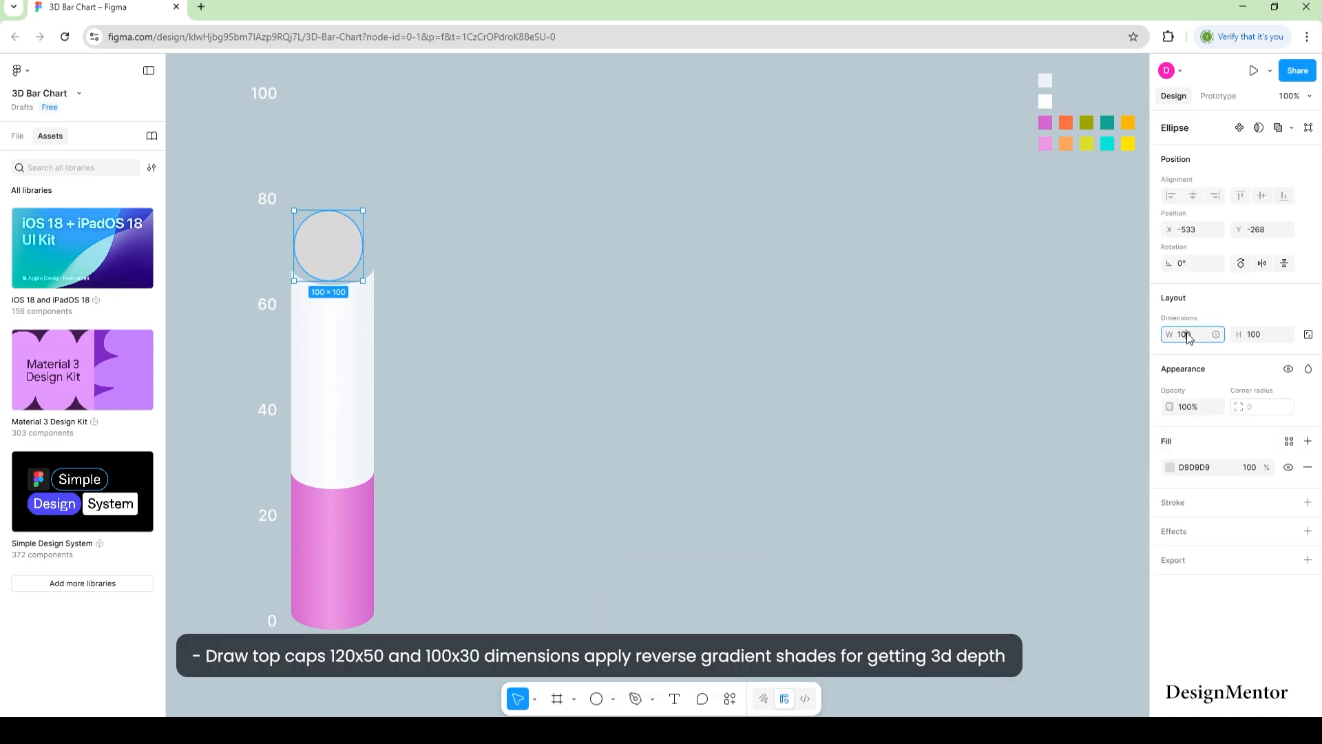
text(120)
key(Tab)
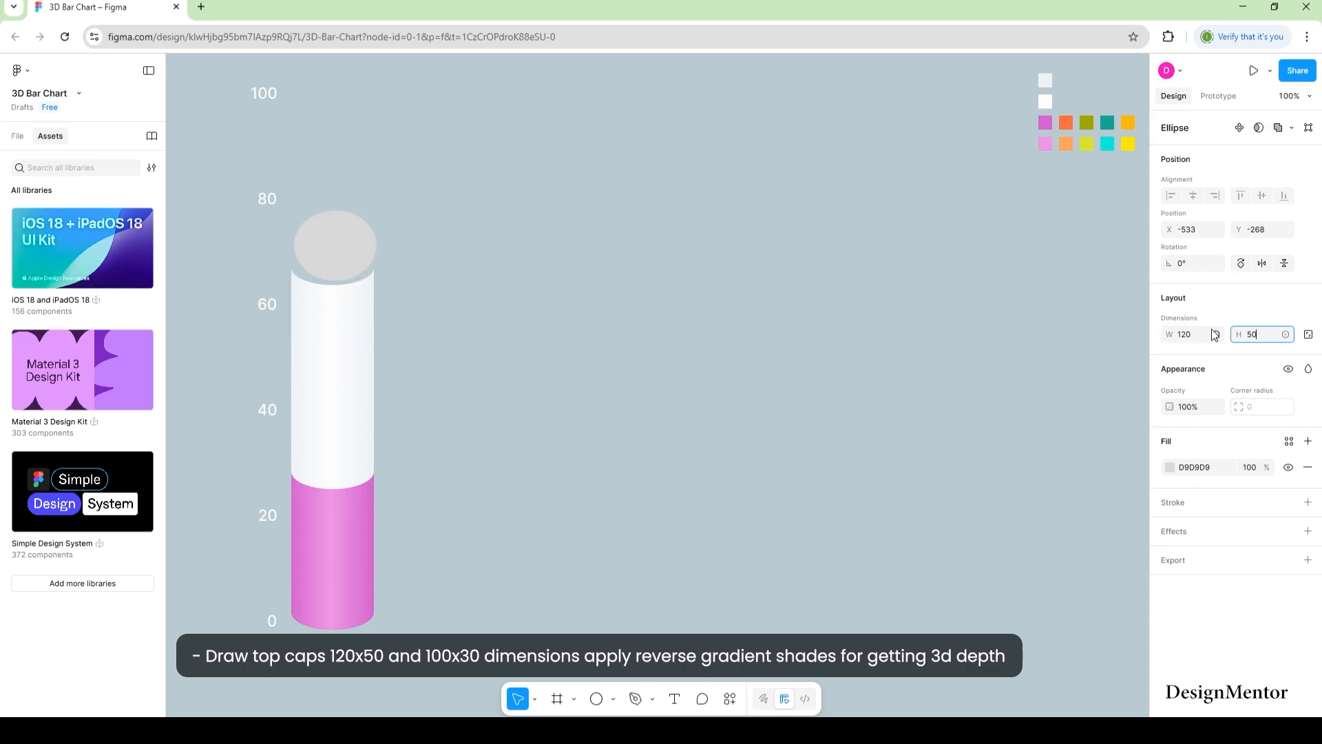
key(Return)
Fit the ellipse onto the white segment's curved upper end as a cap, at X -537, Y -211.
drag(334, 243, 332, 282)
click(451, 233)
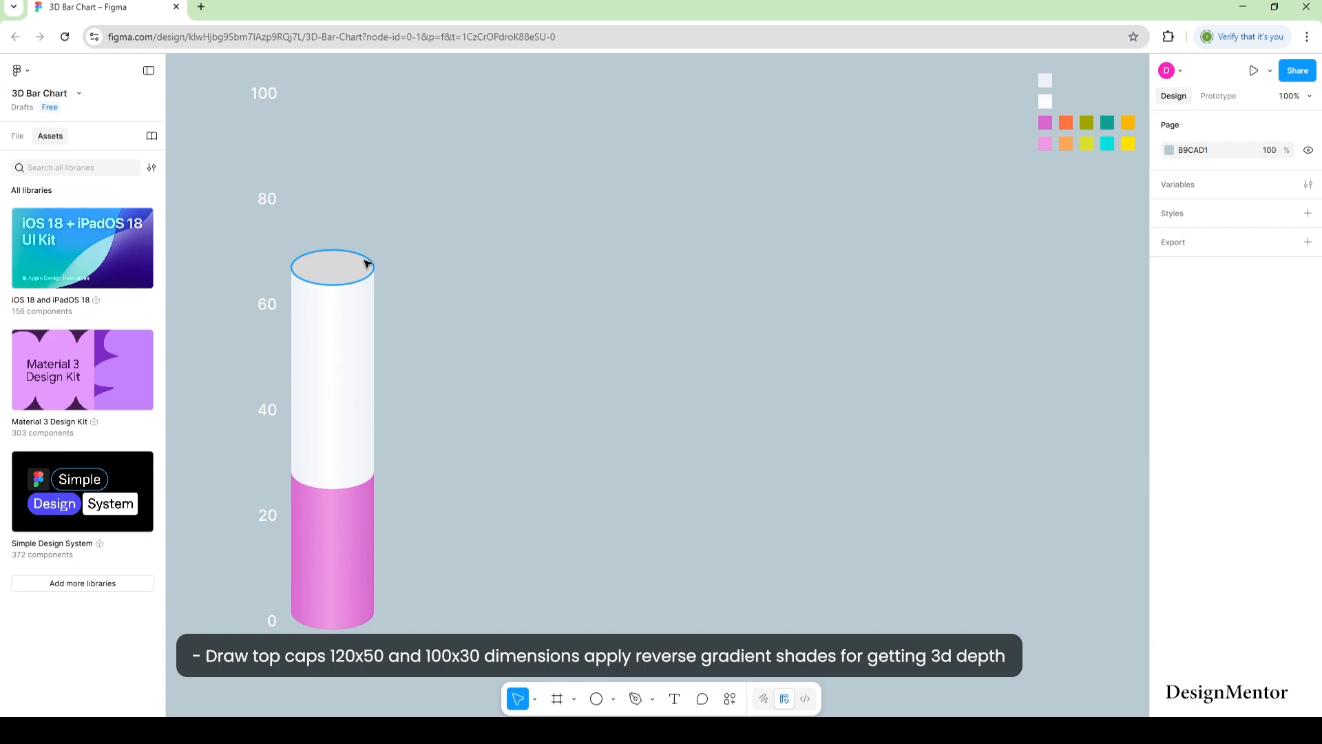
click(356, 271)
key(Down)
click(448, 208)
Give the cap ellipse a linear gradient fill with FFFFFF at 0% and C7C7C7 at 100%.
click(334, 275)
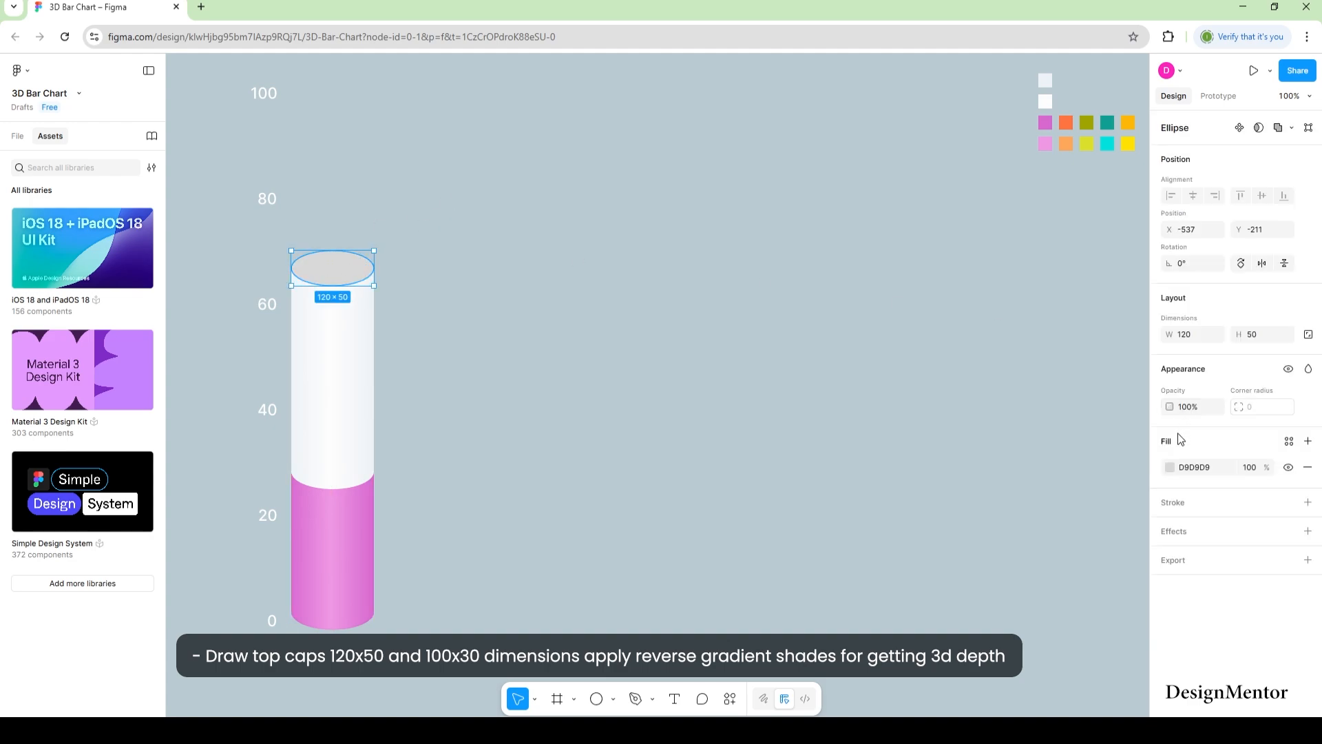
click(1170, 468)
click(1018, 389)
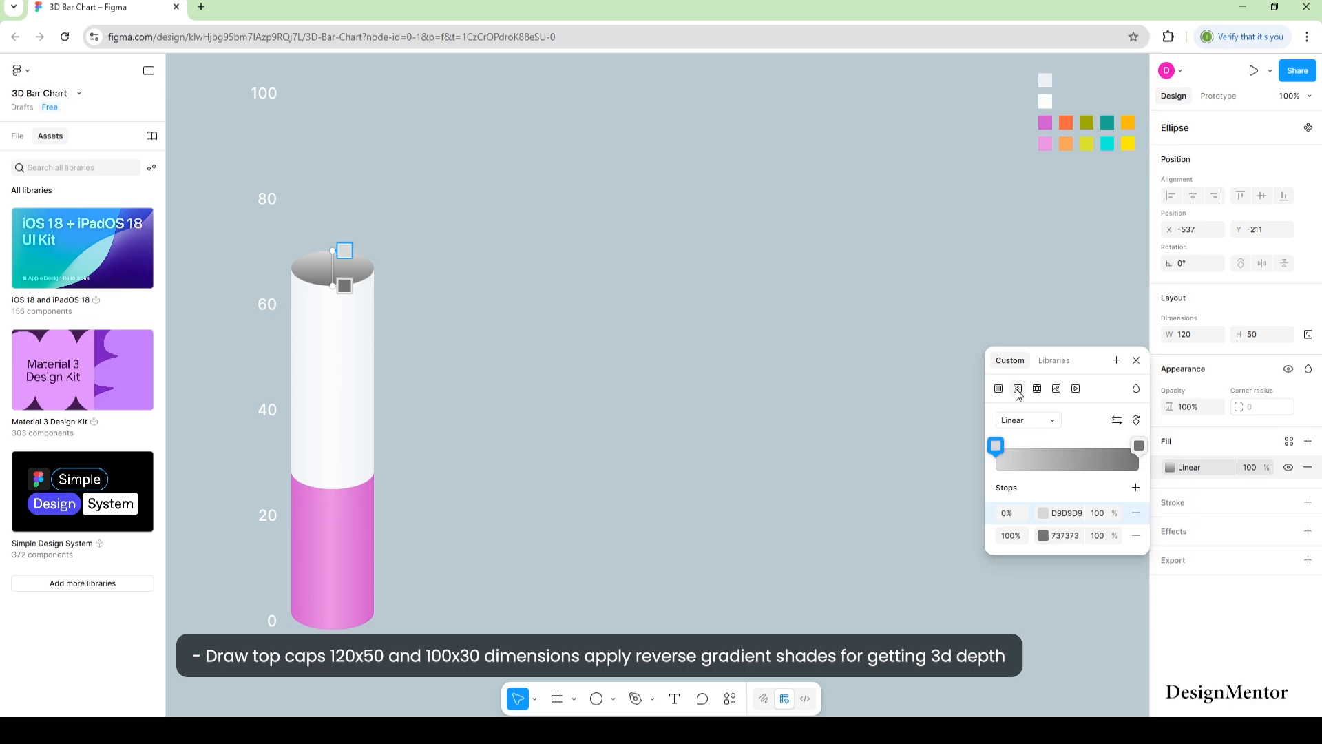
click(993, 446)
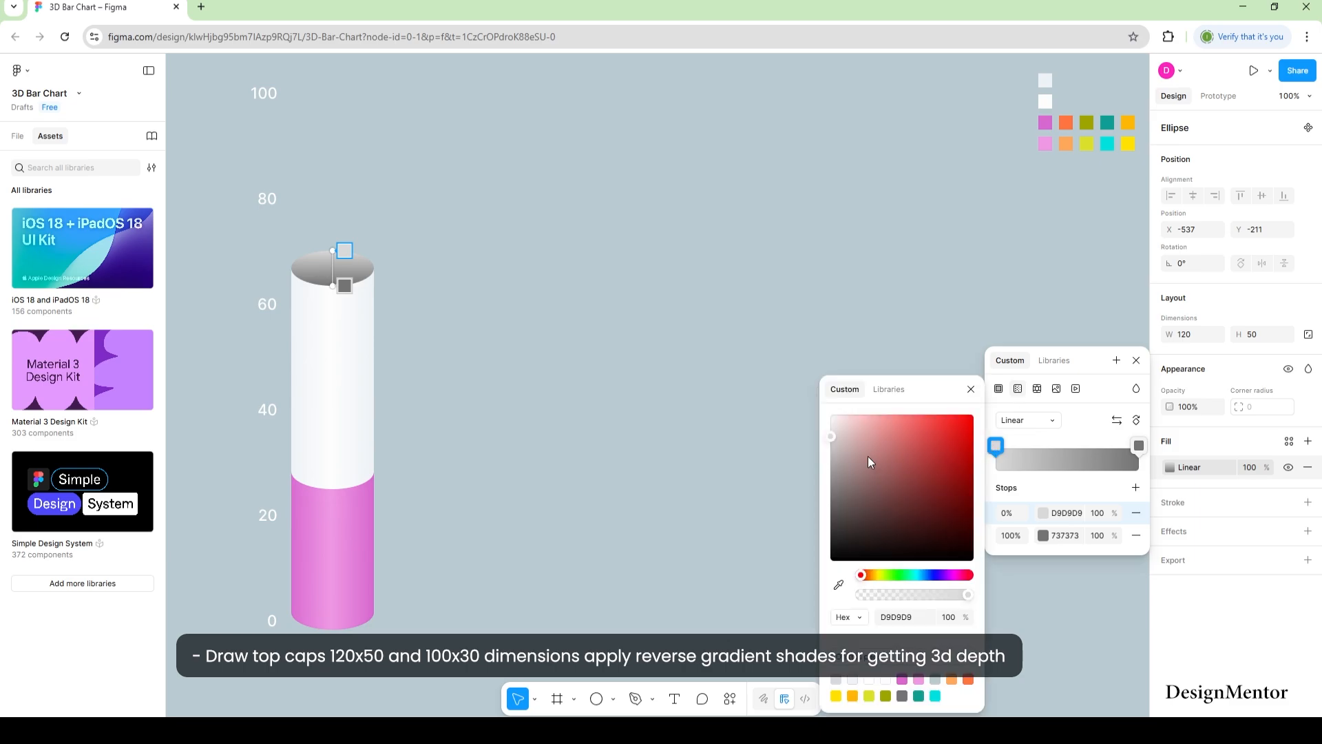
drag(831, 436, 825, 410)
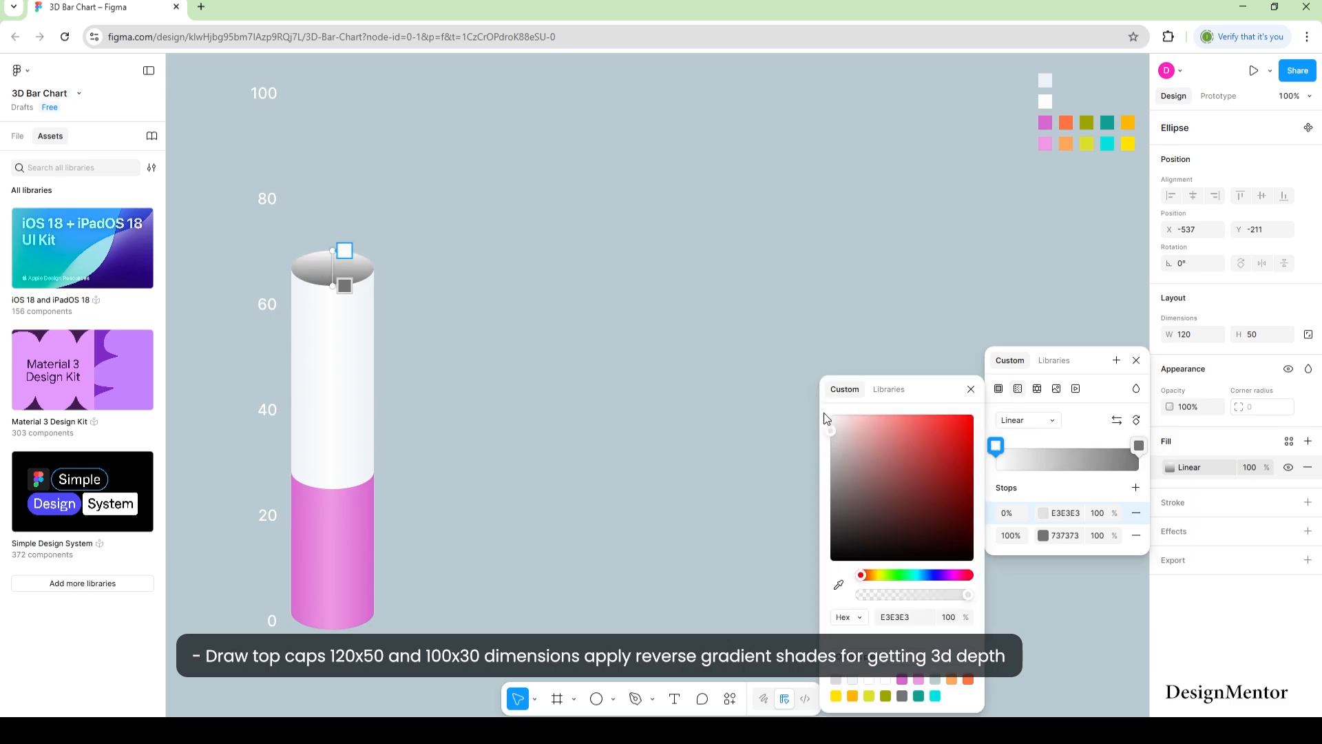
click(1138, 445)
drag(832, 493, 828, 453)
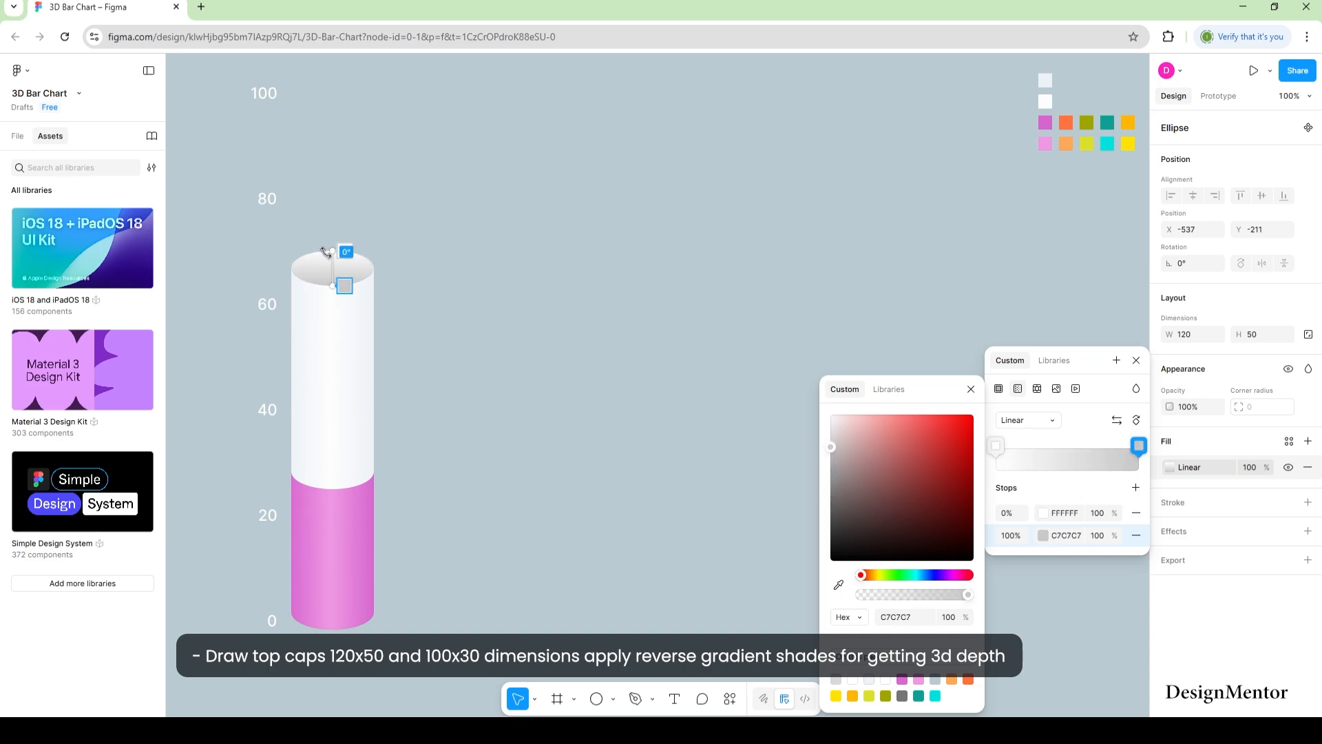
Rotate the cap's gradient so it runs diagonally from white at its upper left to grey at its right edge.
drag(333, 250, 369, 281)
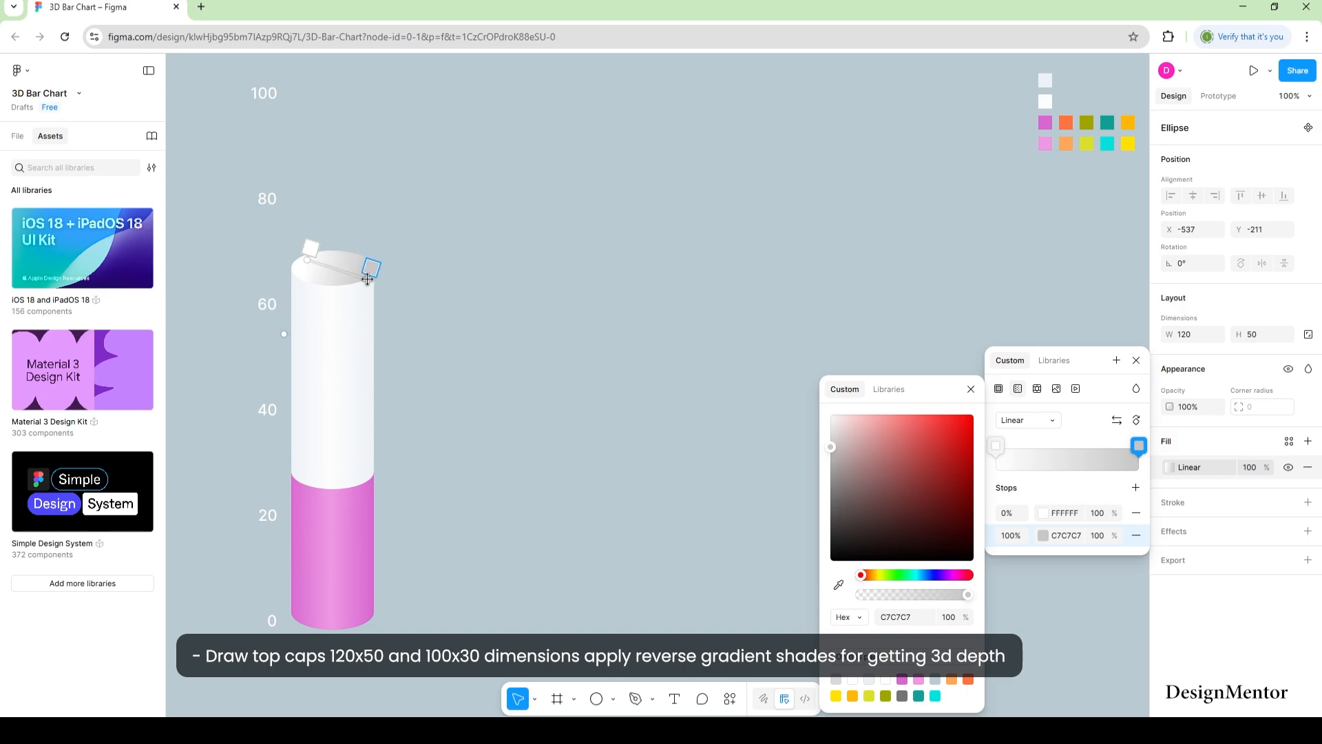
click(1136, 361)
click(847, 315)
Duplicate the cap ellipse and move the copy straight up to Y -281, above the bar.
click(348, 271)
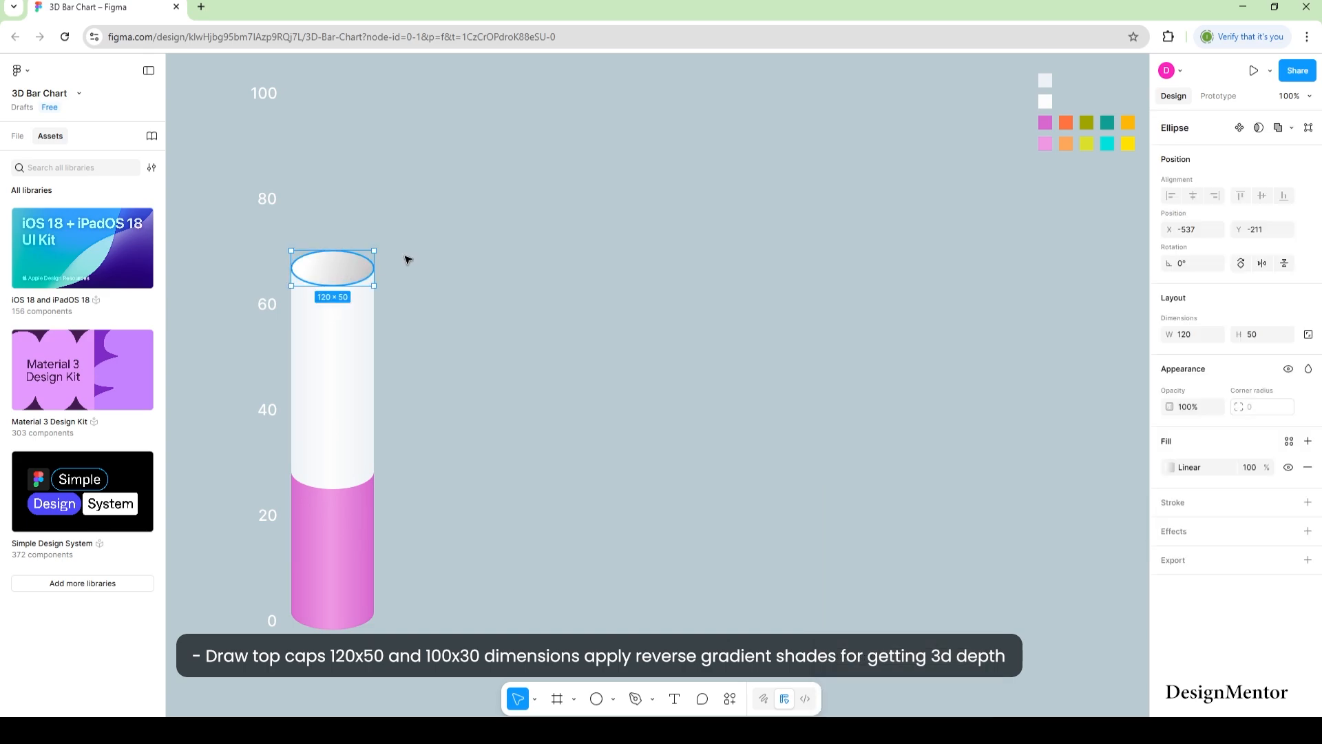
key(ctrl+d)
key(shift+Up)
key(shift+Up)
key(shift+Up)
key(shift+Up)
key(shift+Up)
key(shift+Up)
key(shift+Up)
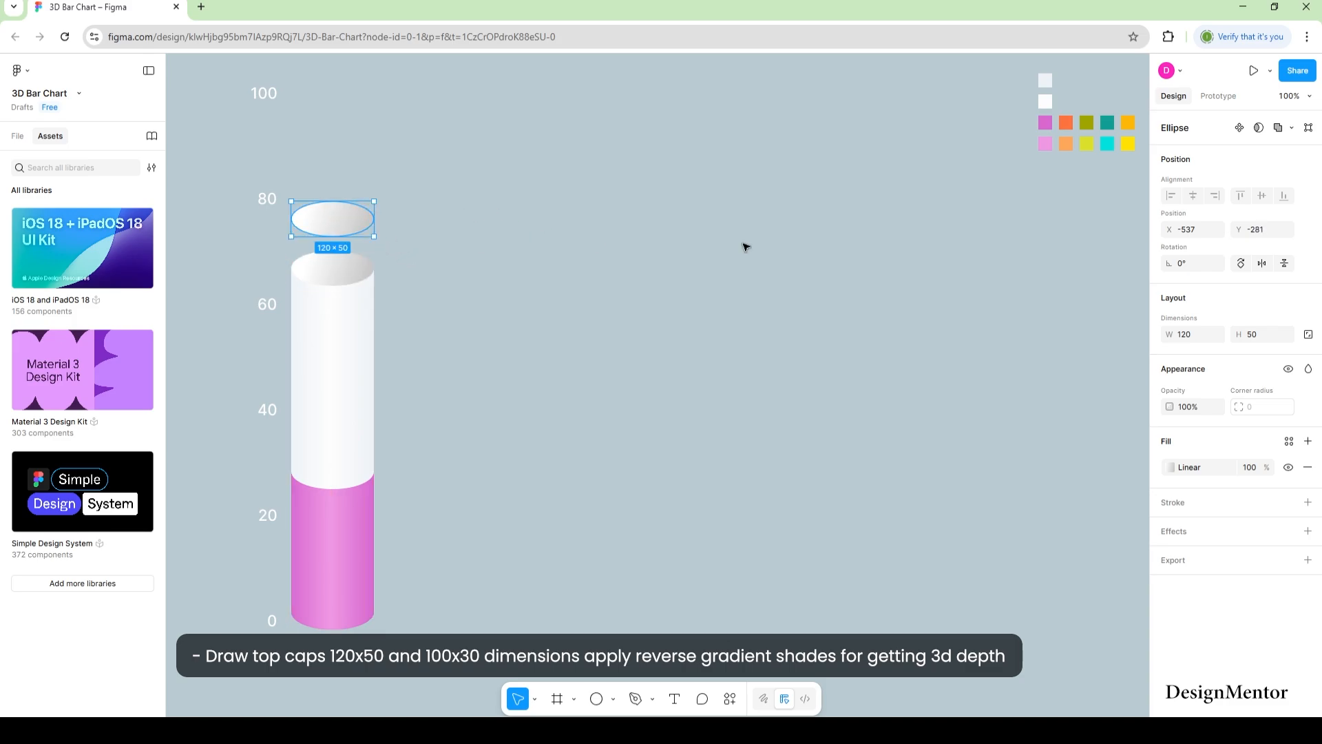
Resize the ellipse copy to 100 × 30 and place it, rotated 180°, inside the bar's top cap.
click(1196, 338)
key(Tab)
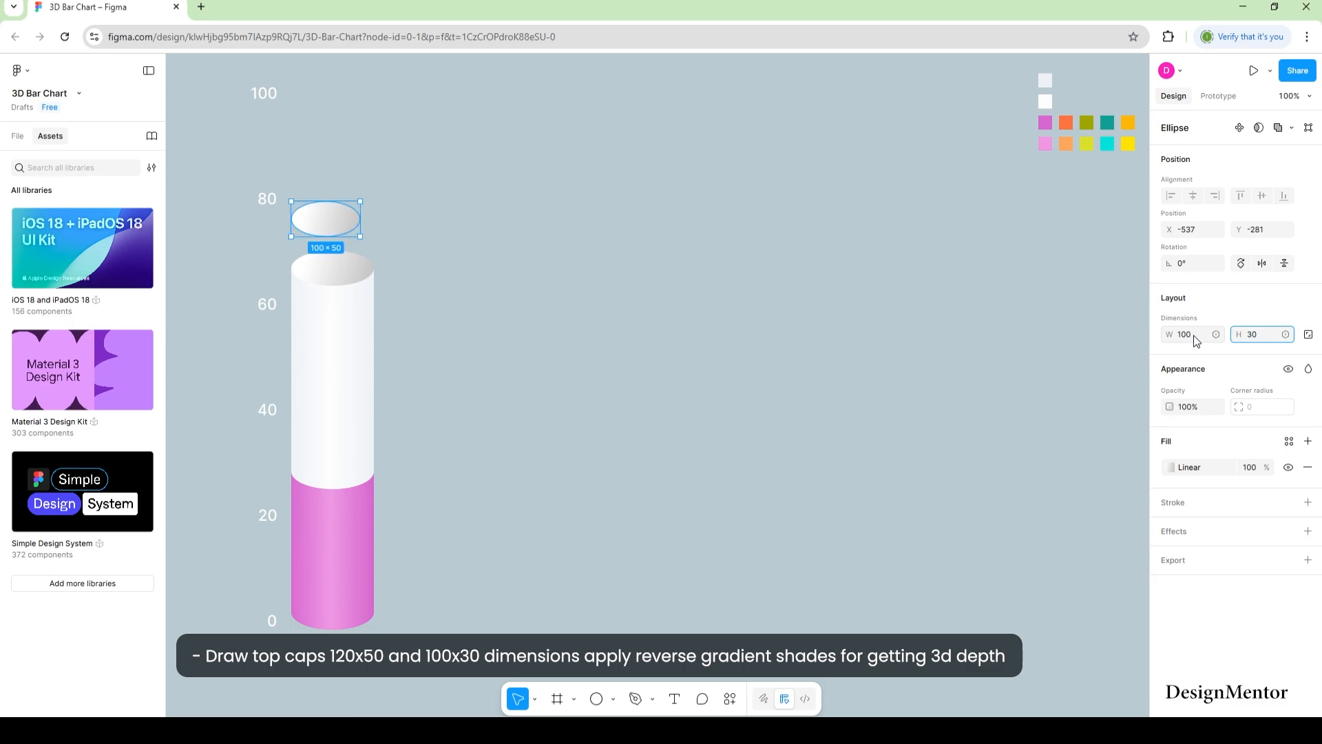
key(Return)
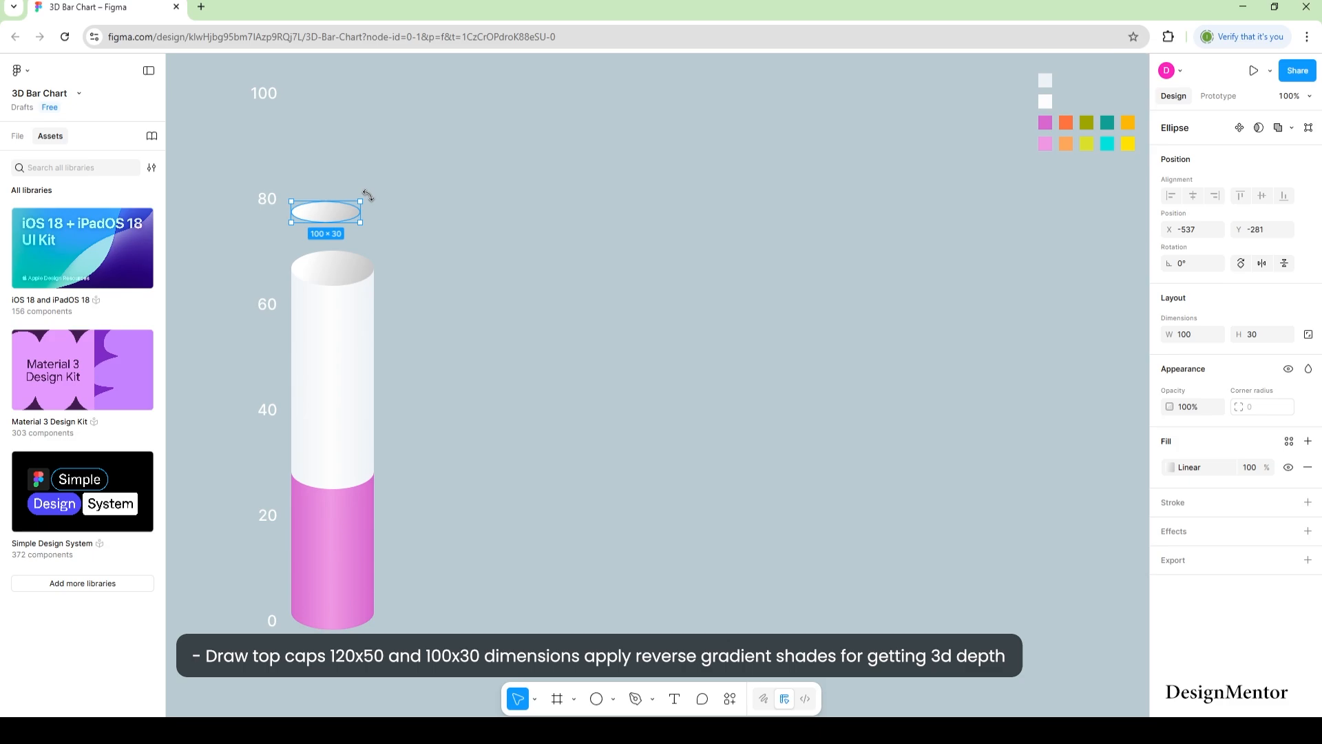
drag(365, 198, 334, 271)
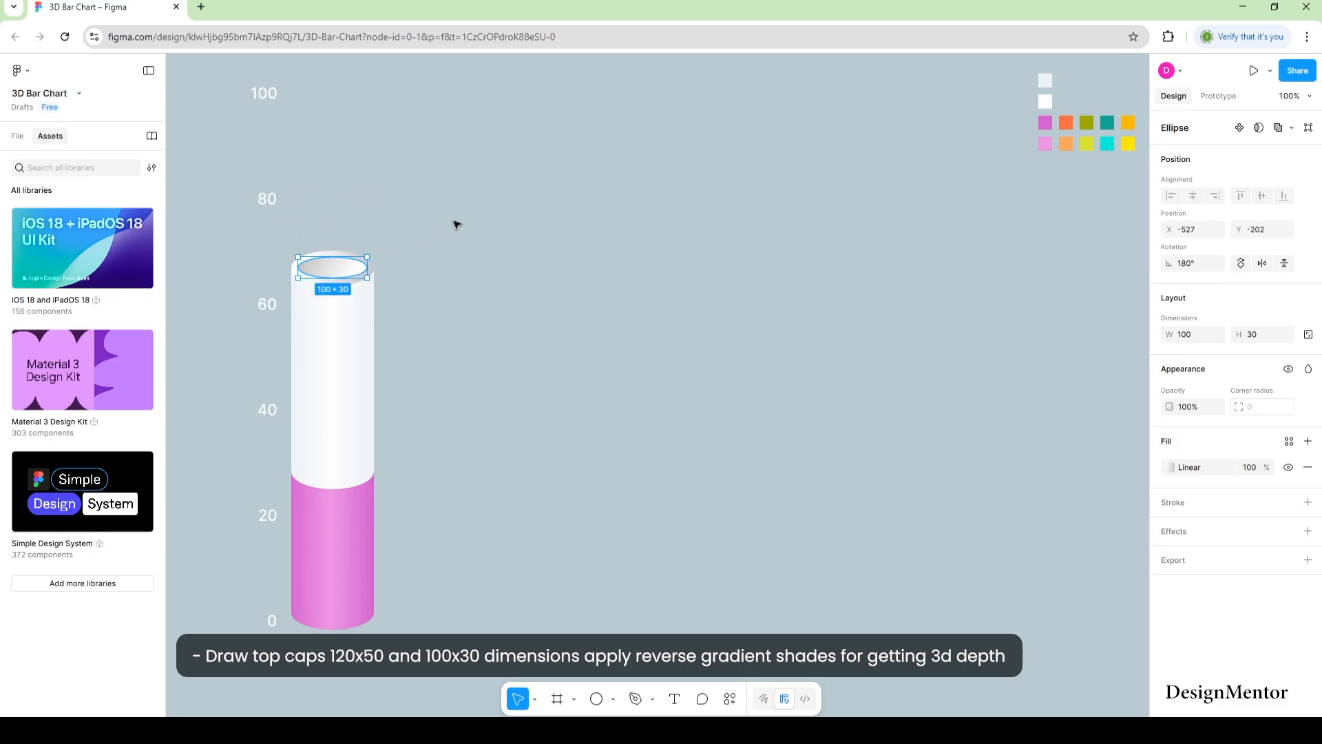
Set the inner ellipse's height to 40 and centre it within the cap at X -528, Y -206.
click(468, 227)
click(339, 272)
click(1269, 337)
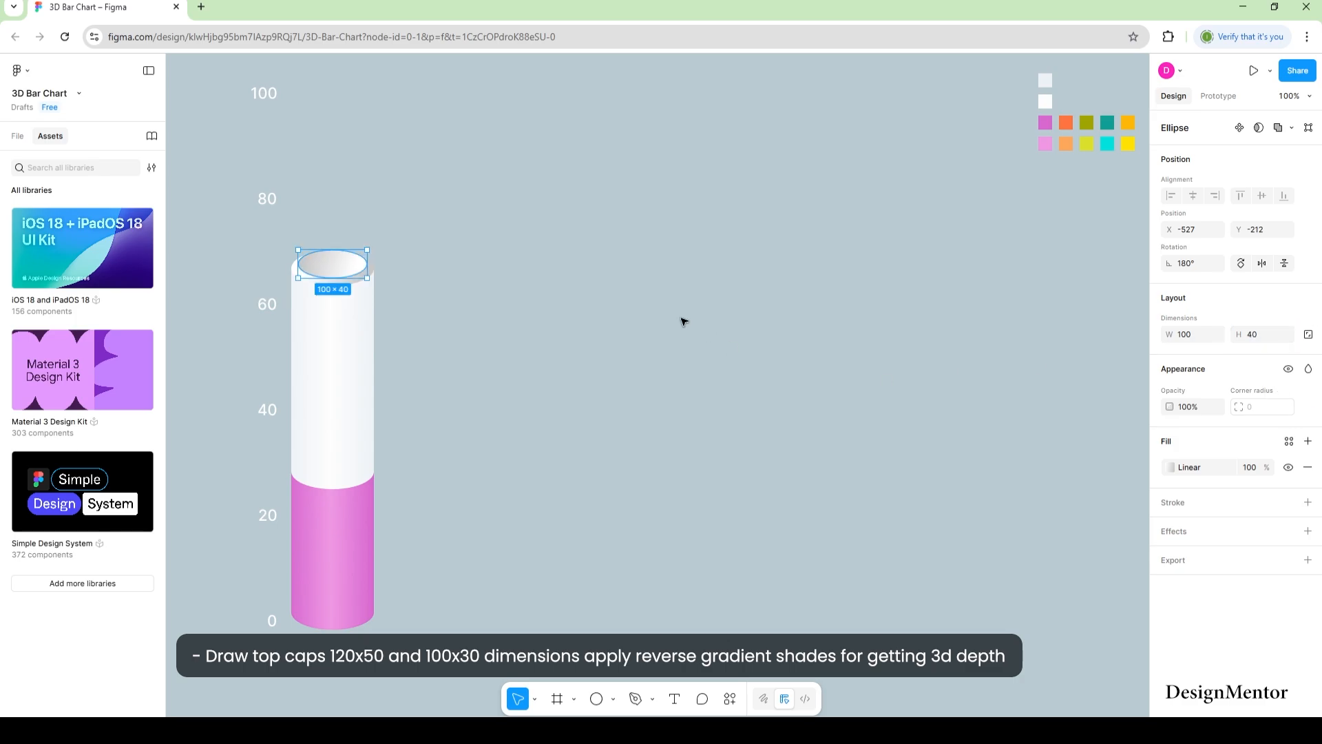
click(602, 284)
click(333, 273)
key(Down)
key(Down)
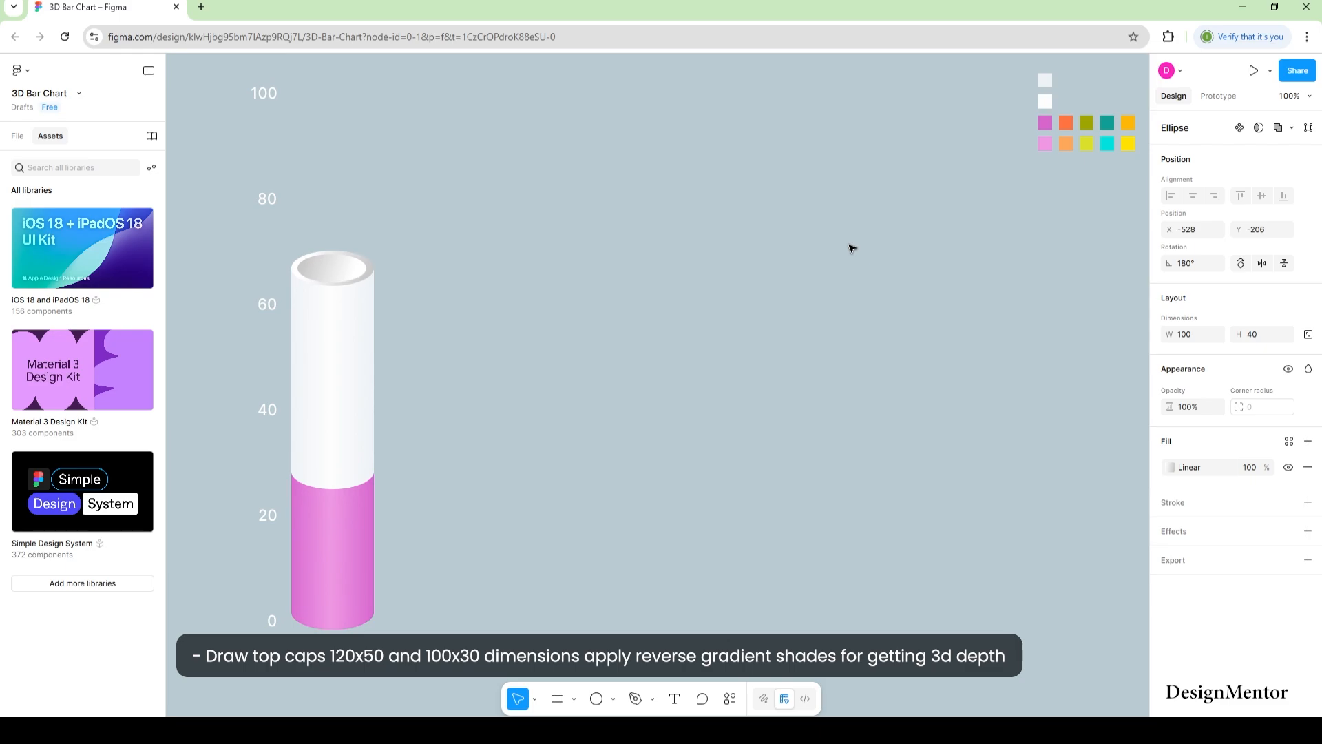
click(606, 318)
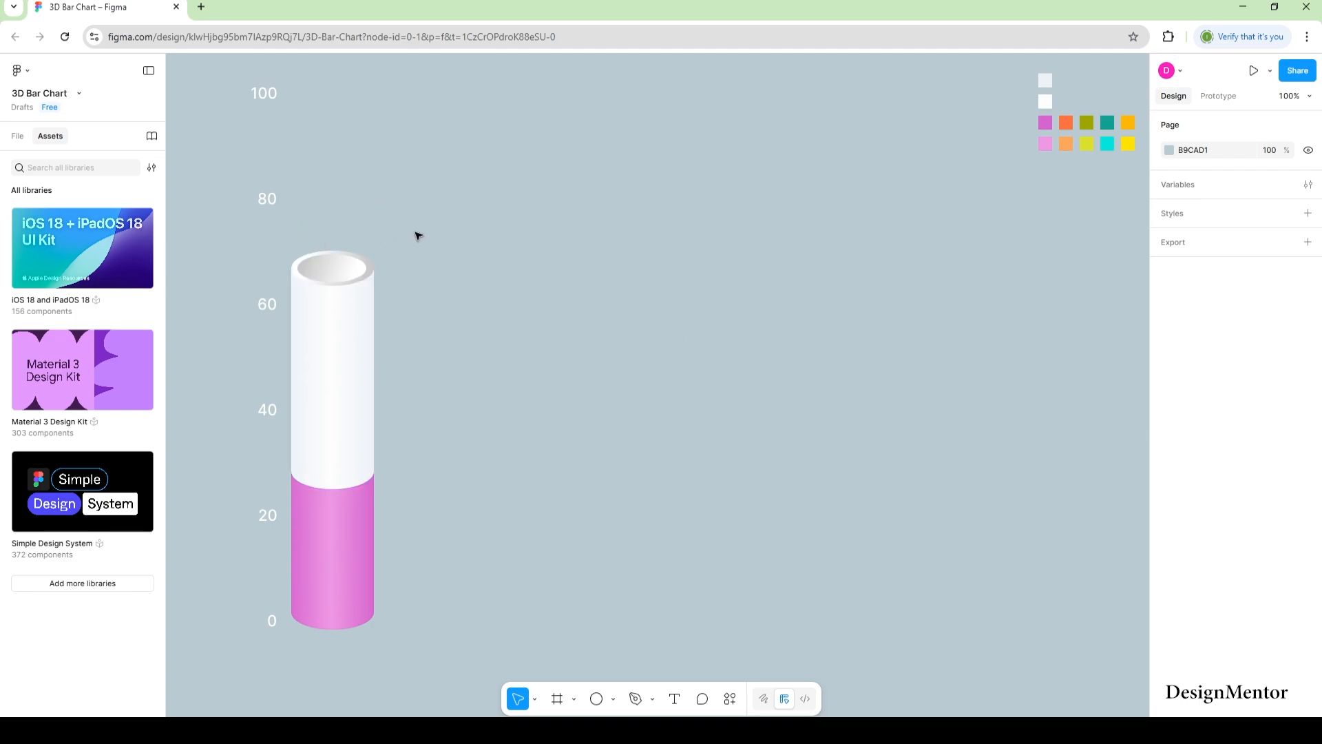
Copy the whole pink bar with its caps, paste it, and move the copy 200 px to the right.
drag(417, 235, 340, 490)
right_click(337, 216)
click(383, 232)
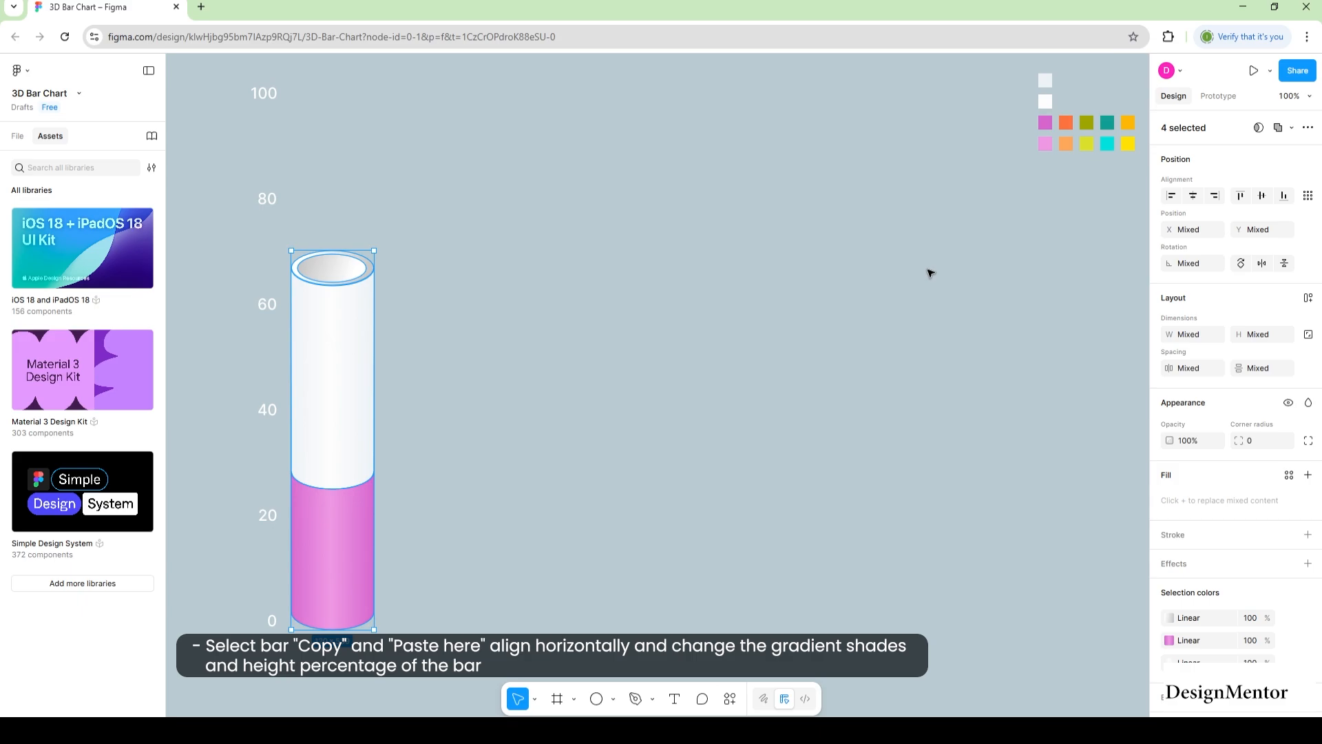
key(ctrl+v)
key(shift+Right)
key(shift+Right)
key(shift+Right)
key(shift+Right)
key(shift+Right)
key(shift+Right)
key(shift+Right)
key(shift+Right)
key(shift+Right)
key(shift+Right)
key(shift+Right)
key(shift+Right)
key(shift+Right)
key(shift+Right)
key(shift+Right)
key(shift+Right)
key(shift+Right)
key(shift+Right)
key(shift+Right)
key(shift+Right)
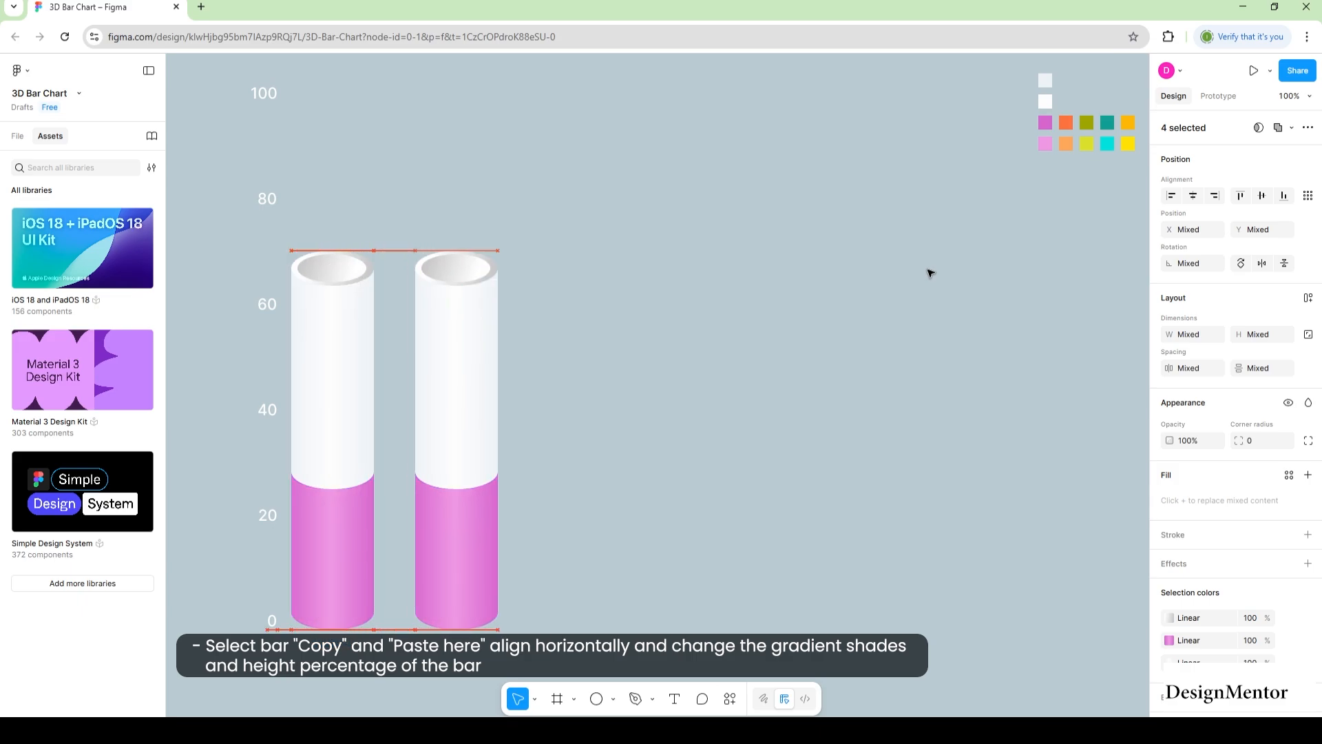
Change the 0% and 100% gradient stops of the second bar's lower segment to the orange swatch FF7540.
click(487, 531)
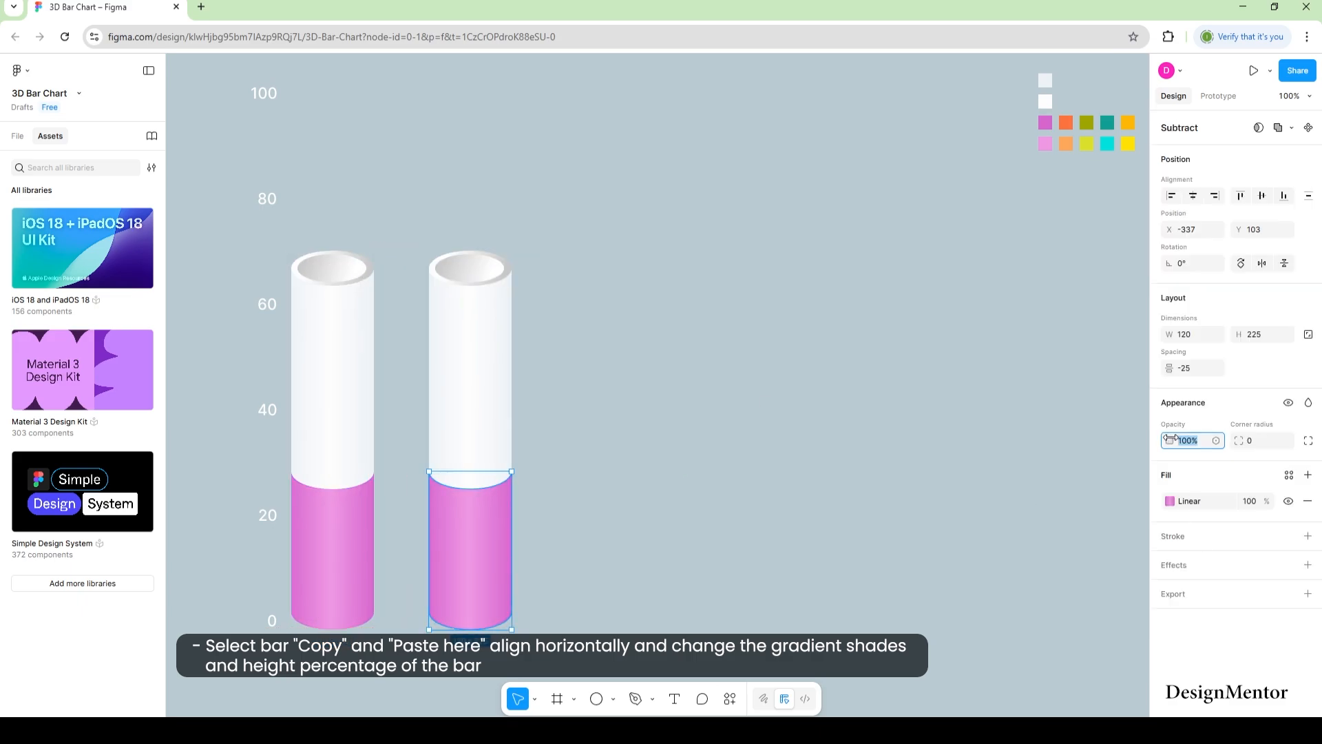
click(1169, 501)
click(996, 580)
key(i)
click(1065, 123)
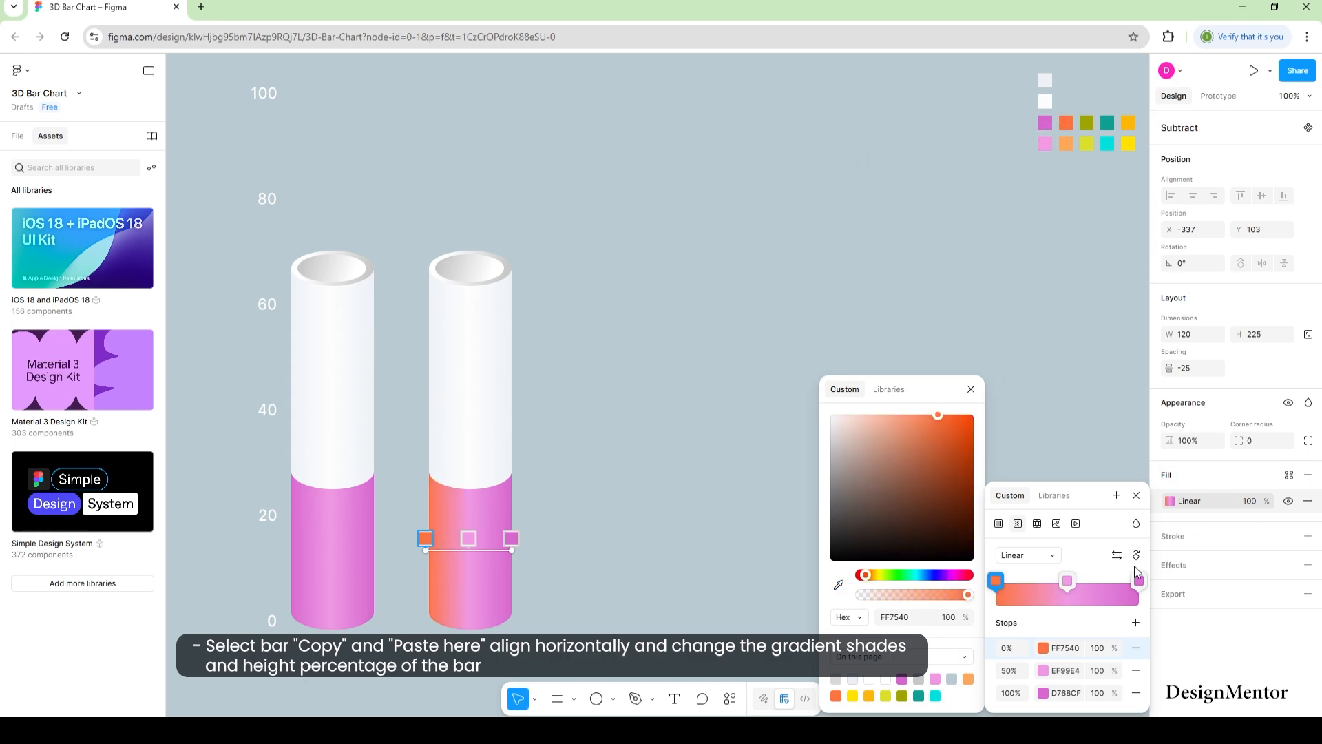
click(1138, 580)
key(i)
click(1065, 123)
Change the 50% gradient stop of the second bar's lower segment to the light orange swatch FFA85B.
click(1068, 580)
key(i)
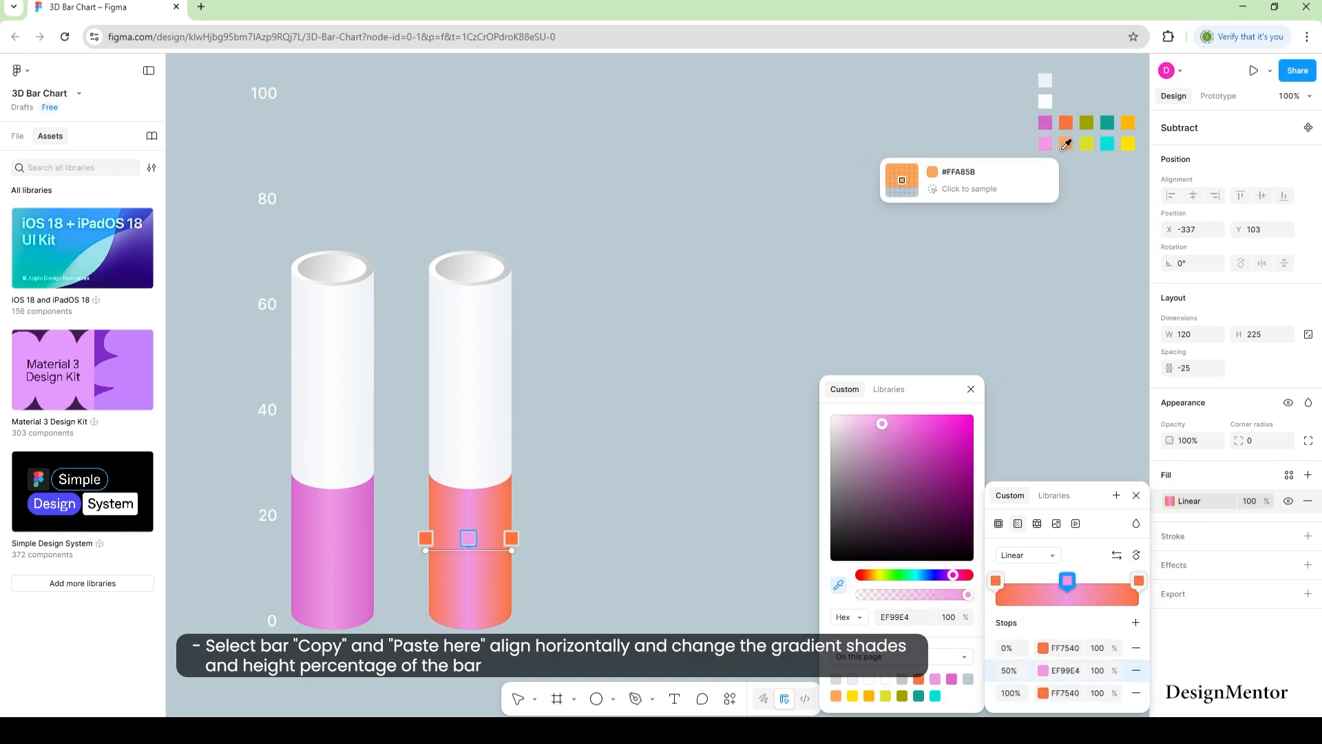
click(1066, 143)
click(970, 391)
click(962, 466)
click(895, 456)
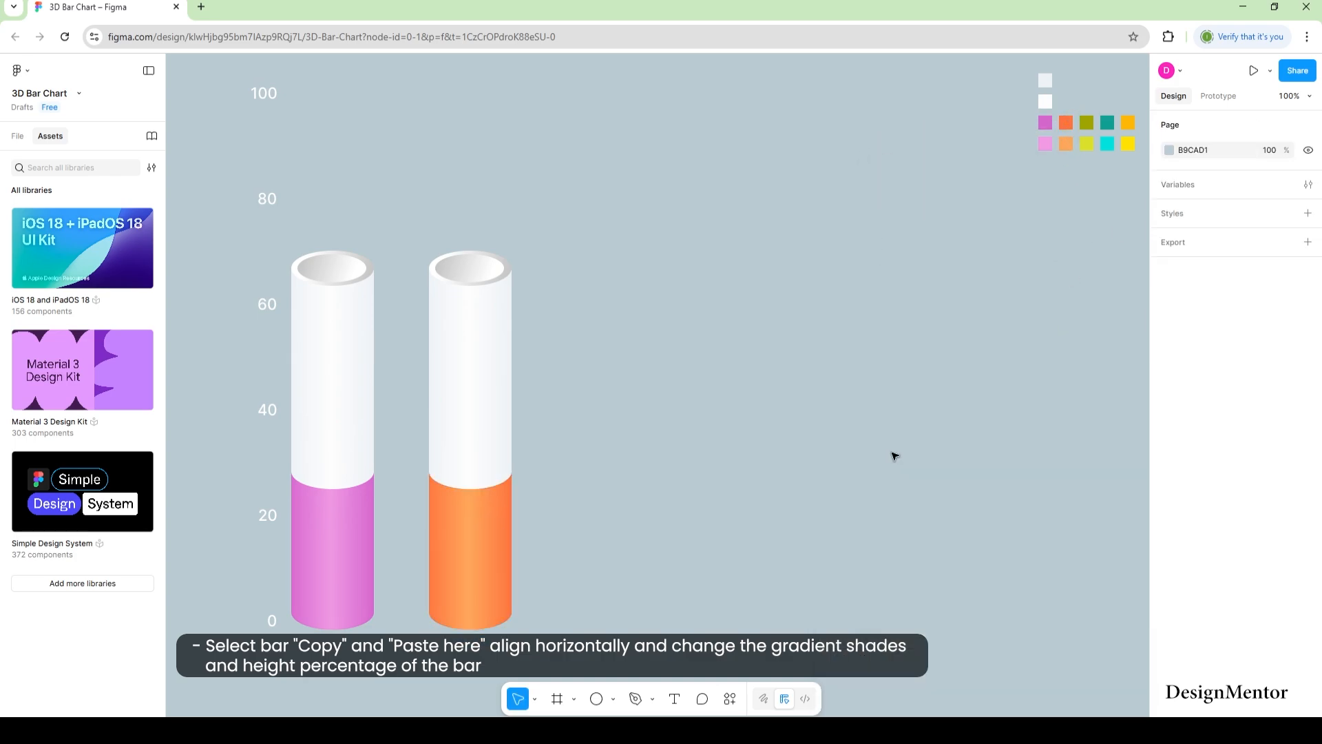
click(458, 341)
drag(468, 268, 467, 344)
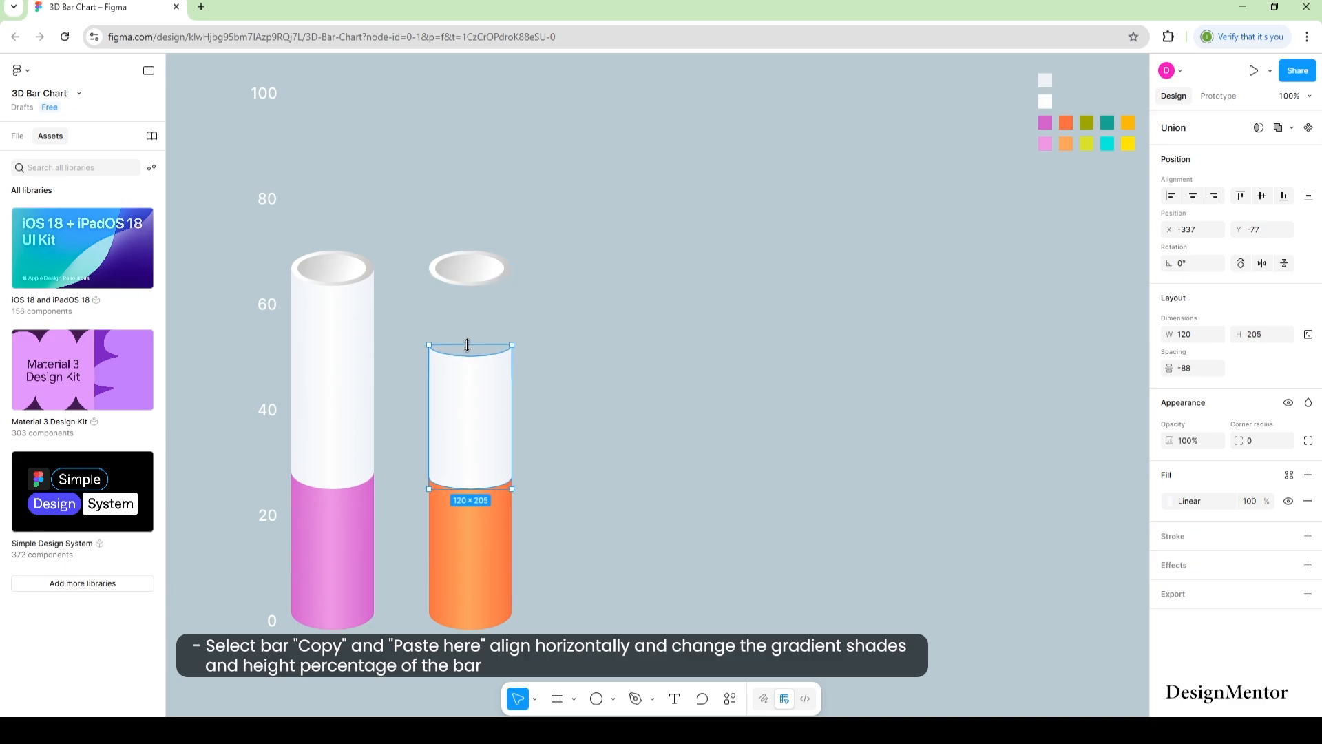
key(ctrl+z)
click(642, 309)
Place the second bar's white segment behind the orange one and move it straight down to Y -97.
right_click(485, 404)
click(518, 377)
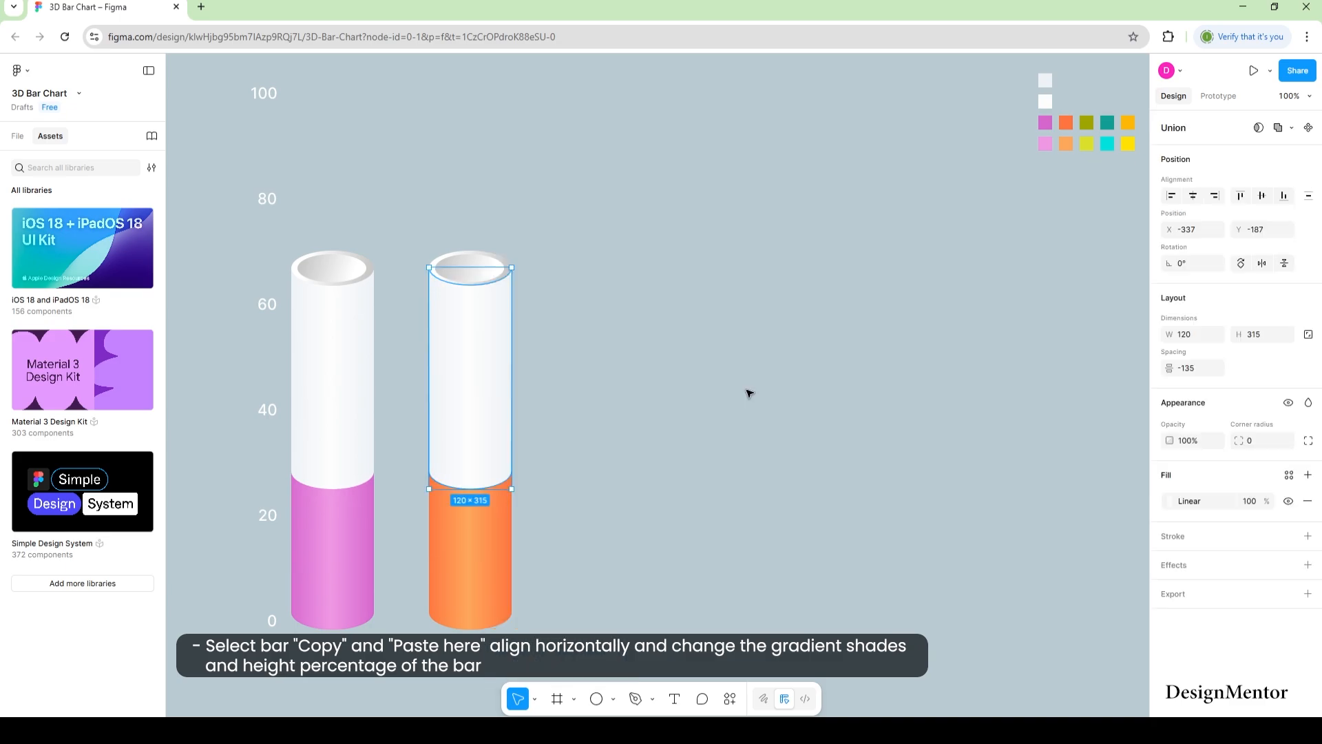
key(shift+Down)
key(shift+Down)
key(shift+Down)
key(shift+Down)
key(shift+Down)
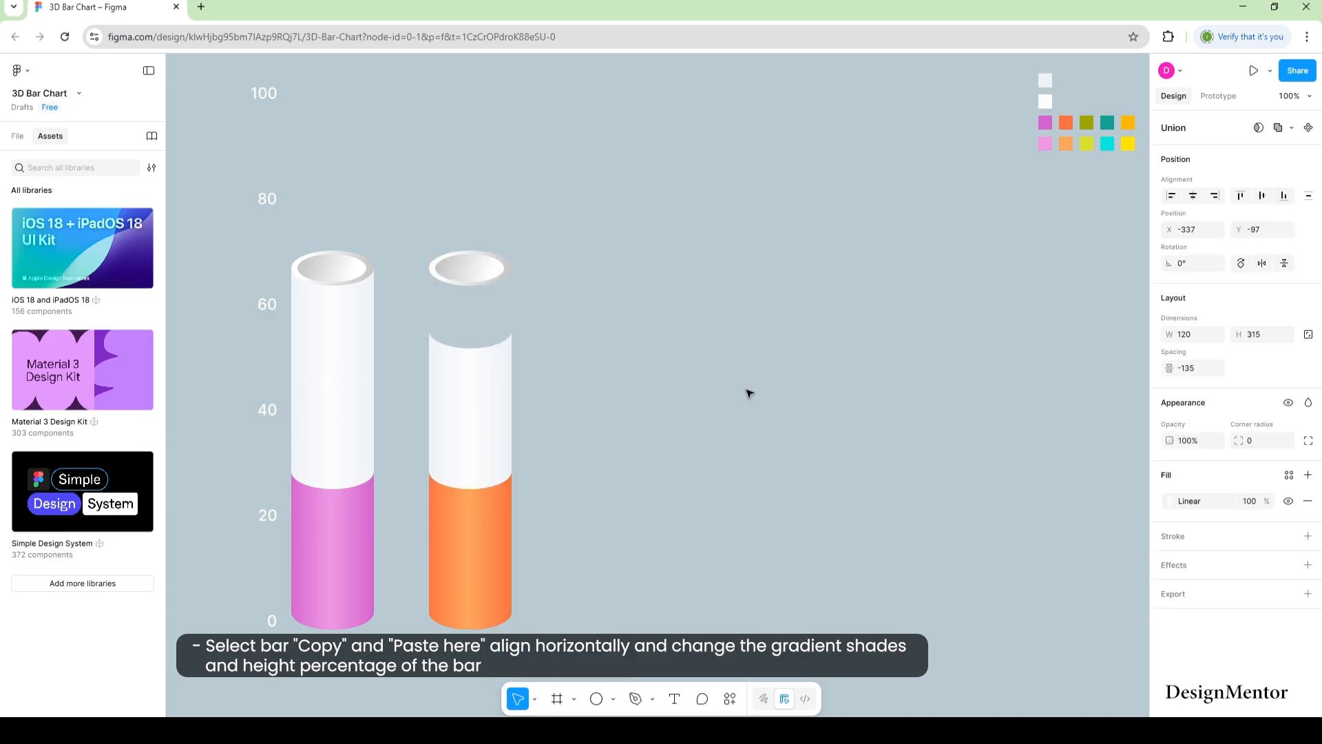
Move the second bar's two cap ellipses down 90 px onto the upper end of the white segment.
drag(412, 231, 521, 296)
key(shift+Down)
key(shift+Down)
key(shift+Down)
key(shift+Down)
key(shift+Down)
key(shift+Down)
key(shift+Down)
key(shift+Down)
key(shift+Down)
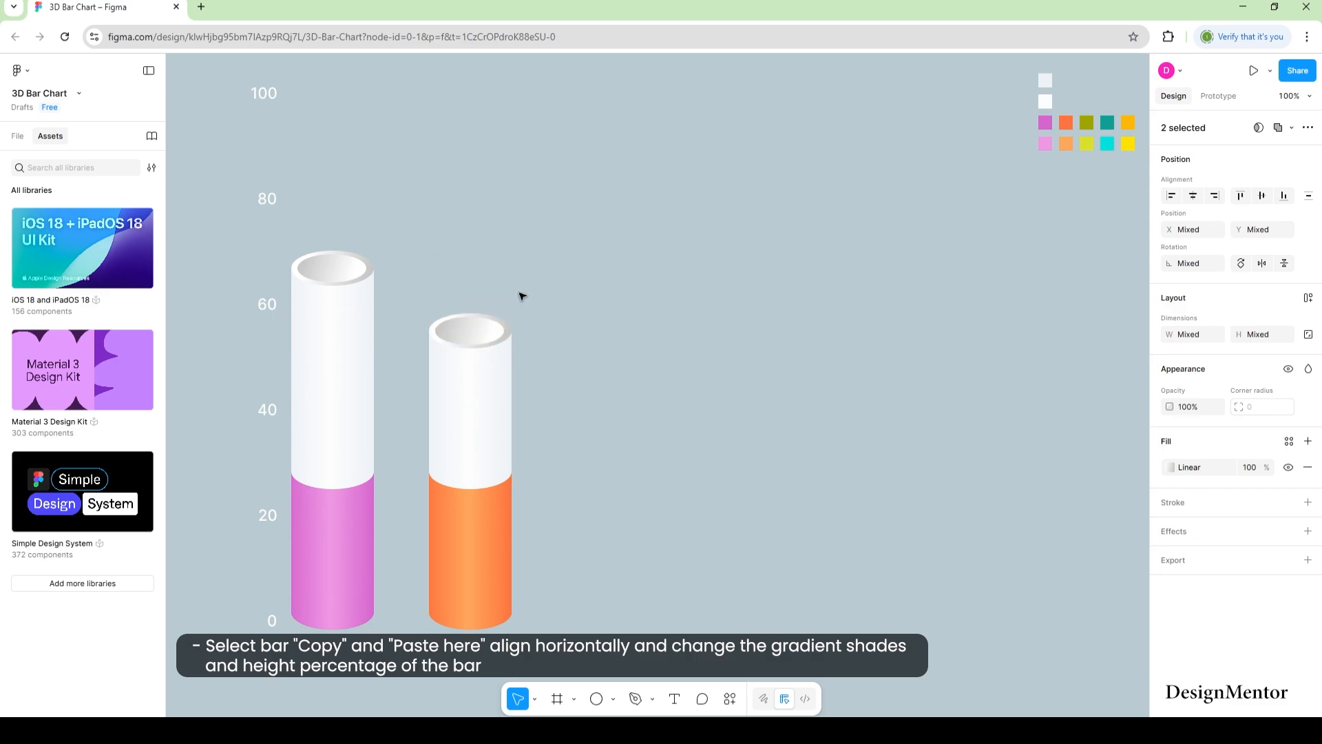
click(648, 273)
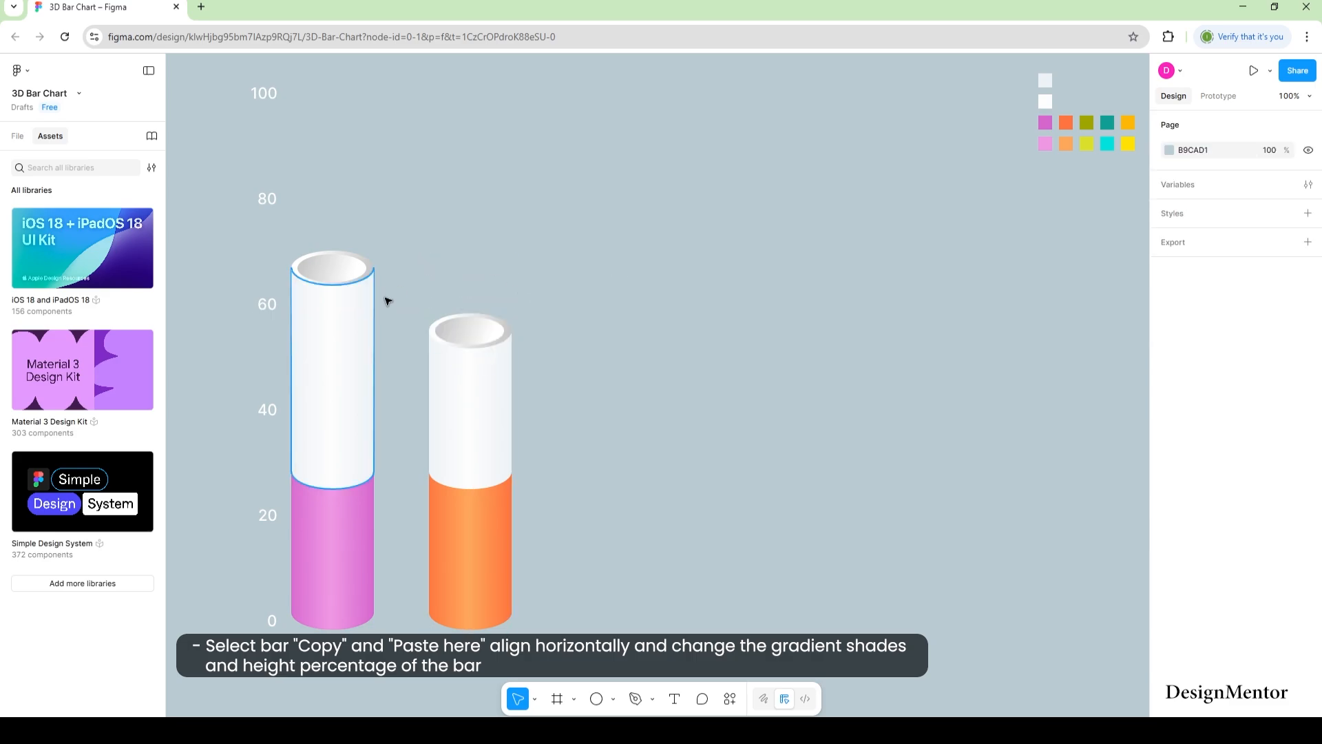
Copy the whole orange bar with its caps, paste it, and move the copy 200 px to the right.
drag(384, 298, 531, 486)
right_click(489, 482)
click(539, 228)
key(ctrl+v)
key(shift+Right)
key(shift+Right)
key(shift+Right)
key(shift+Right)
key(shift+Right)
key(shift+Right)
key(shift+Right)
key(shift+Right)
key(shift+Right)
key(shift+Right)
key(shift+Right)
key(shift+Right)
key(shift+Right)
key(shift+Right)
key(shift+Right)
key(shift+Right)
key(shift+Right)
key(shift+Right)
key(shift+Right)
key(shift+Right)
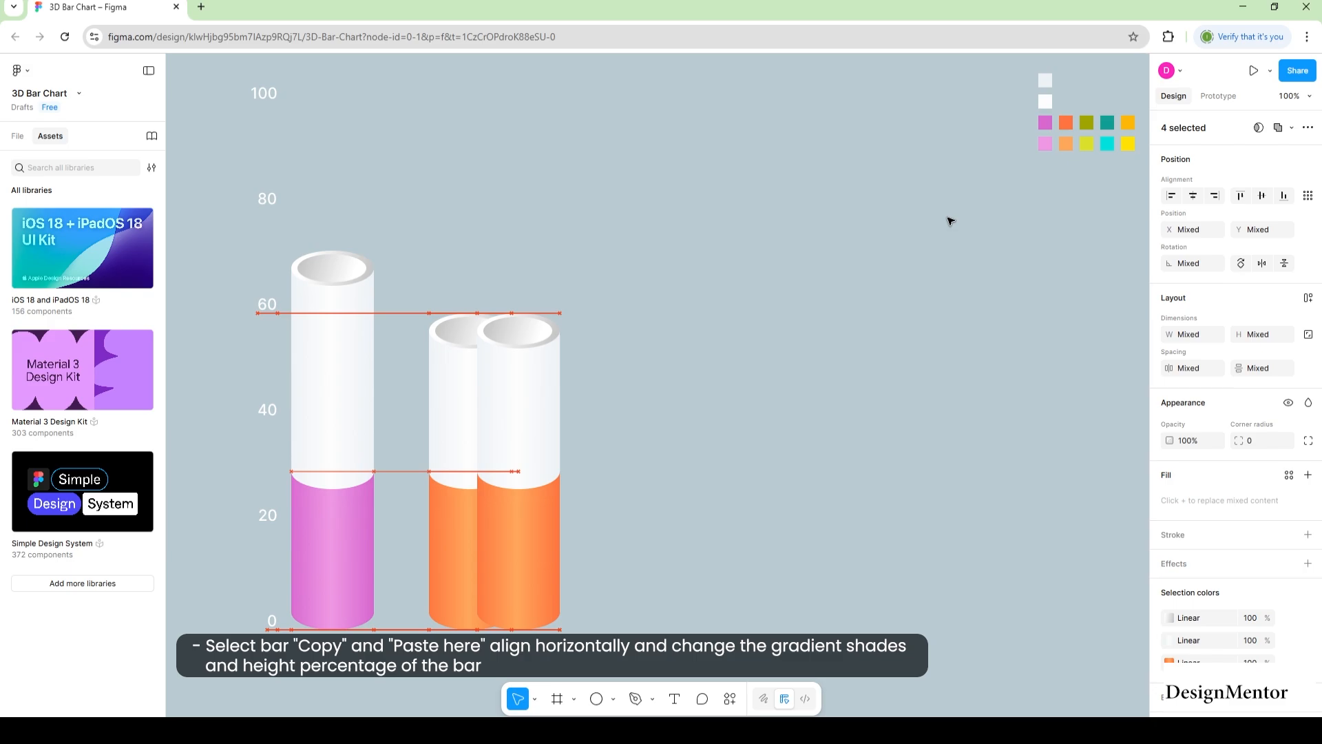
Change the 0% and 100% gradient stops of the third bar's lower segment to the olive swatch 9EA500.
click(626, 543)
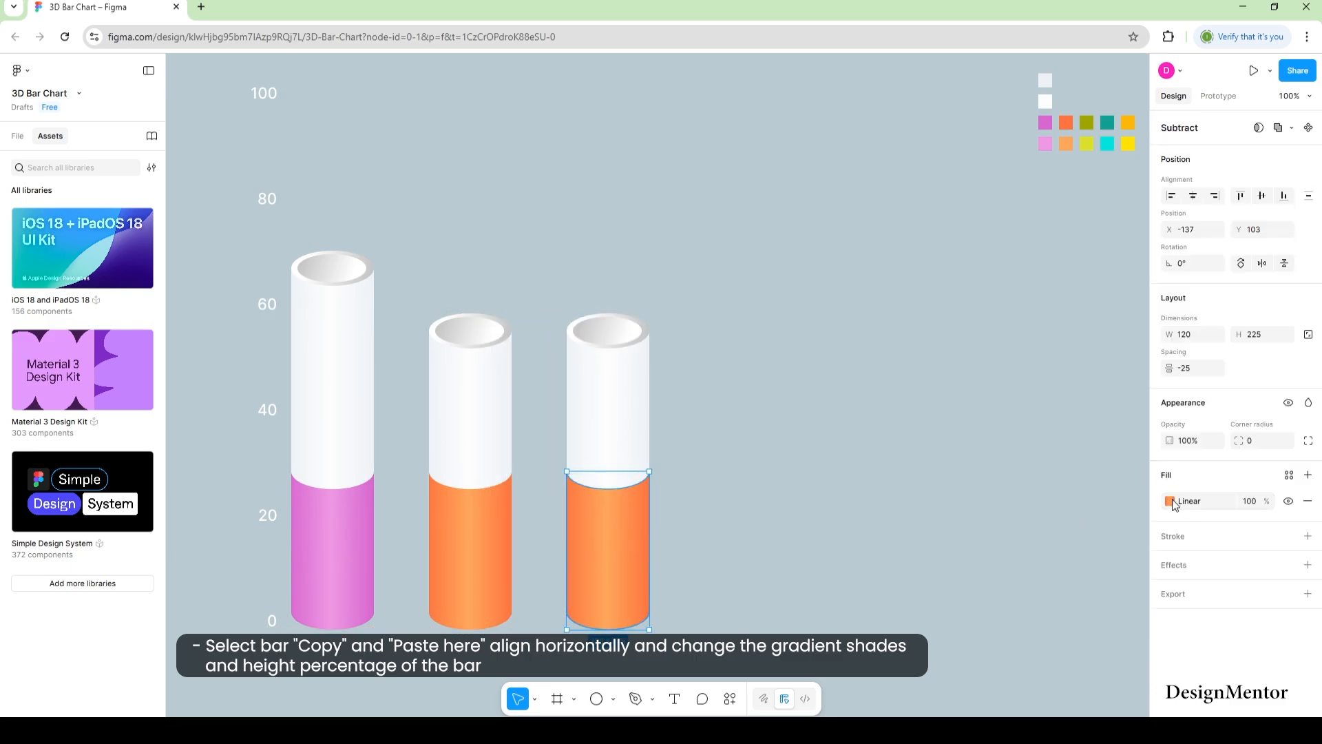
click(1171, 503)
click(997, 581)
click(836, 586)
click(1087, 124)
click(1139, 581)
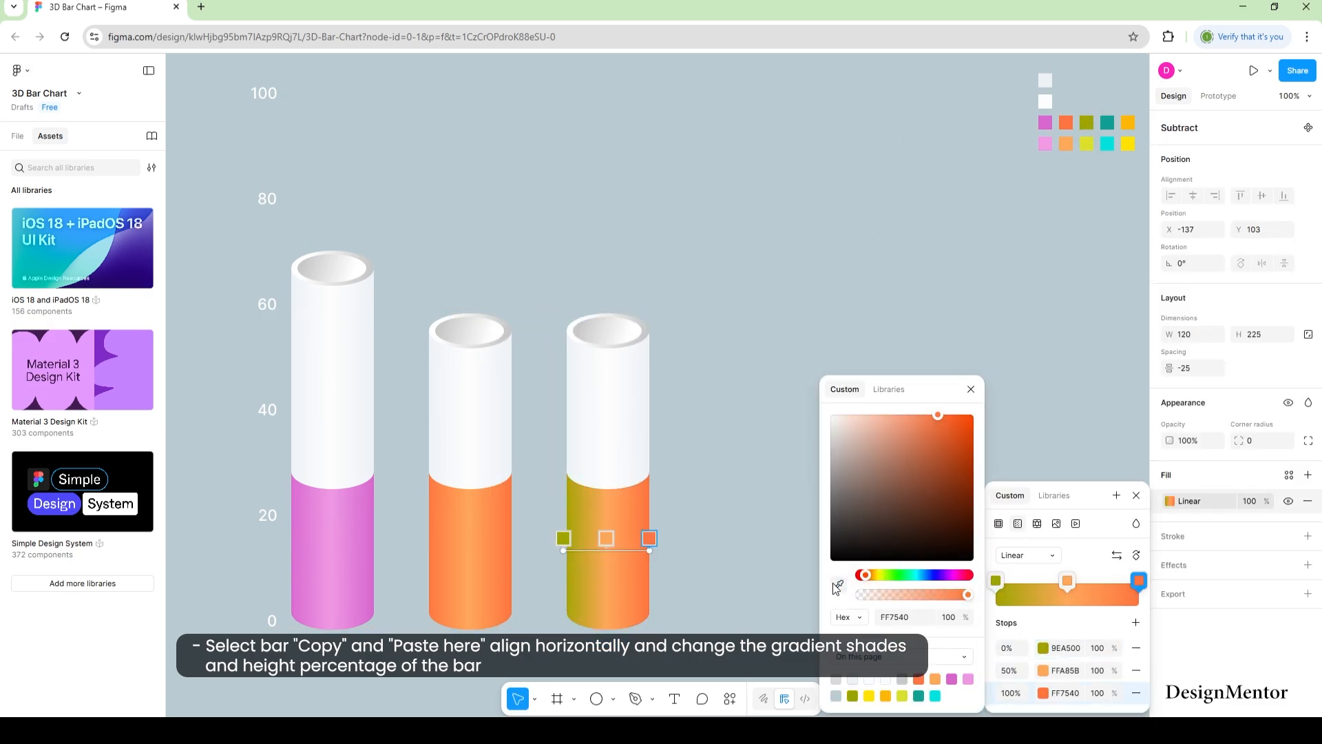
click(836, 587)
click(1086, 123)
Change the 50% gradient stop of the third bar's lower segment to the lime swatch DBDF2A.
click(1067, 581)
click(836, 587)
click(1087, 144)
click(1138, 497)
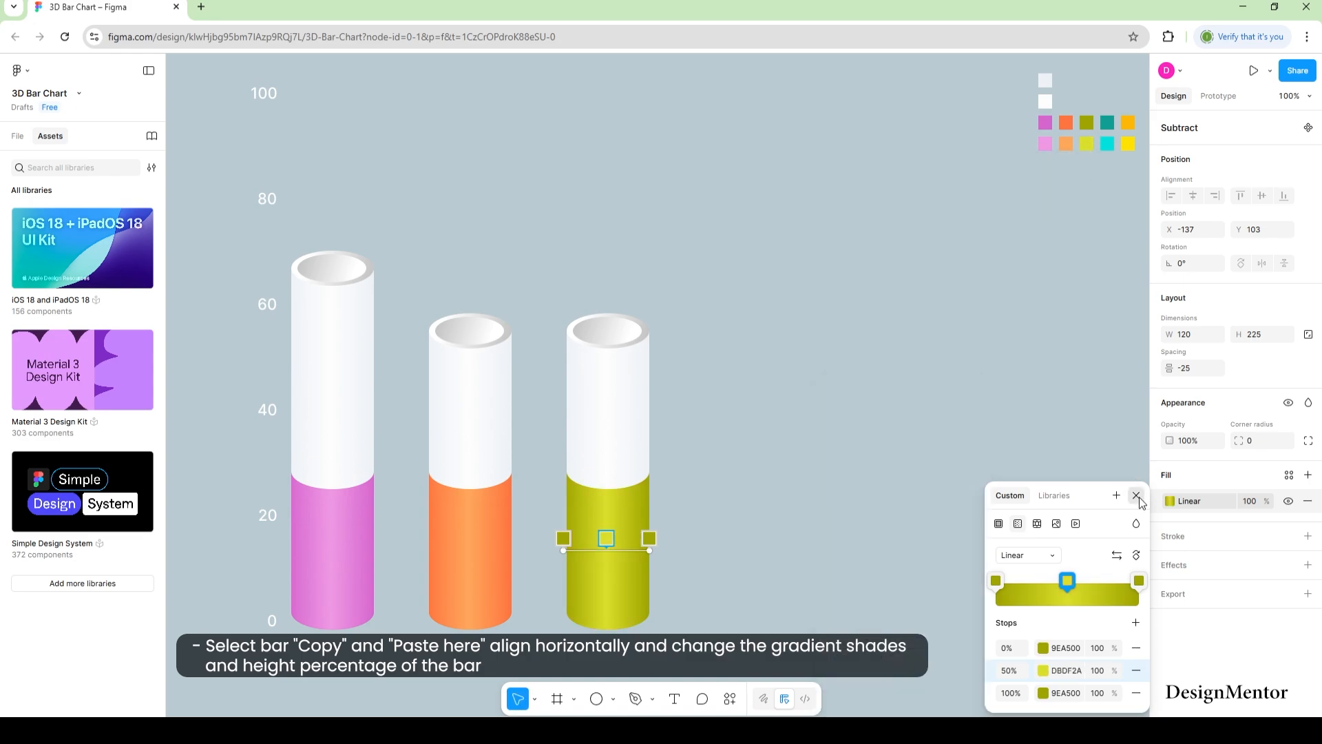
click(844, 413)
Shorten the third bar by moving its white segment and both cap ellipses down 30 px.
click(628, 397)
key(shift+Down)
key(shift+Down)
key(shift+Down)
drag(558, 292, 655, 339)
key(shift+Down)
key(shift+Down)
key(shift+Down)
click(922, 459)
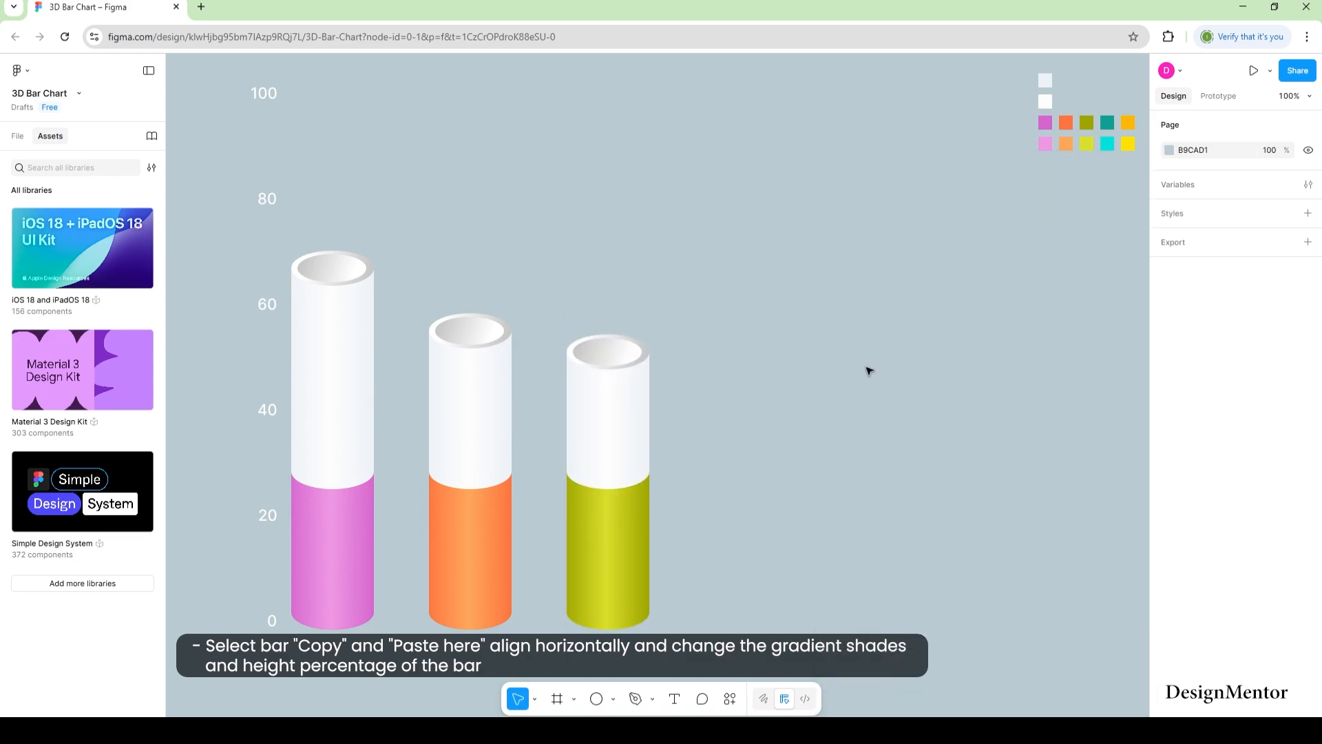
Copy the whole olive bar with its caps, paste it, and move the copy 200 px to the right.
drag(562, 304, 640, 539)
right_click(626, 454)
click(671, 226)
key(ctrl+v)
key(shift+Right)
key(shift+Right)
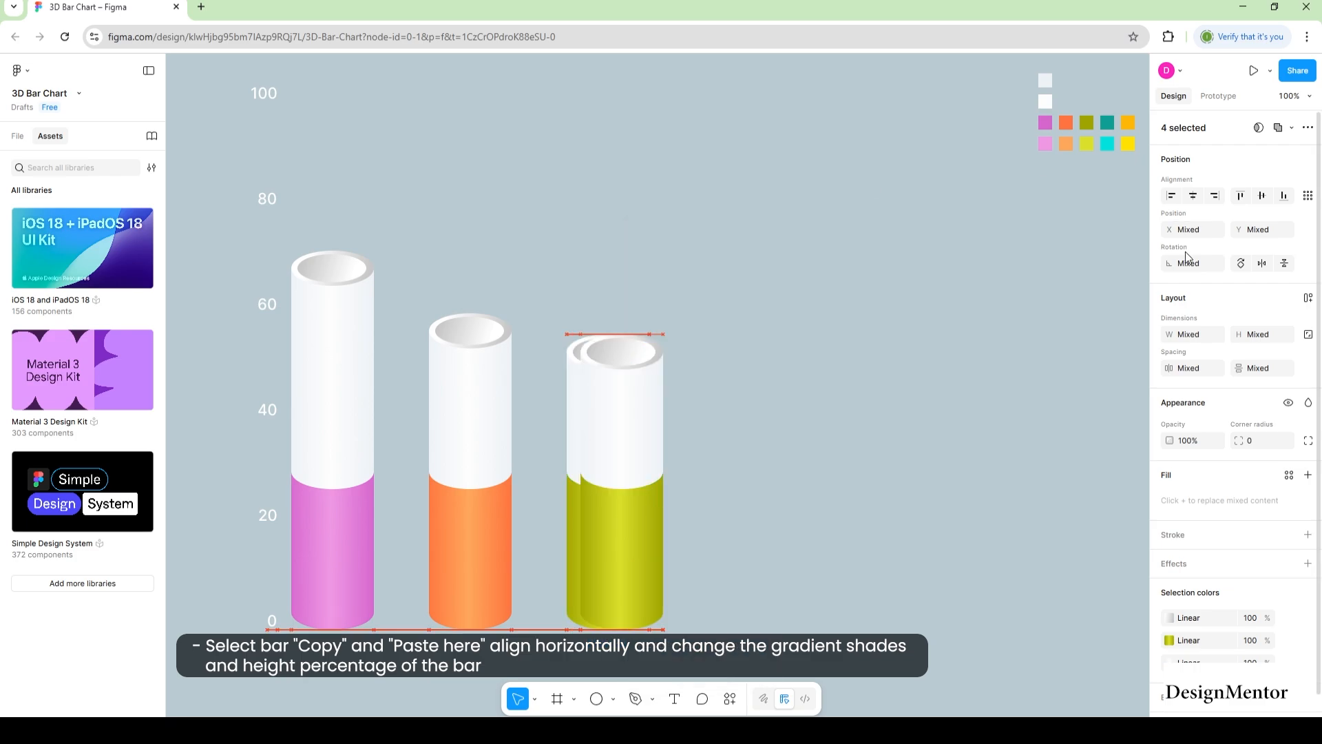
key(shift+Right)
key(shift+Right)
key(shift+Right)
key(shift+Right)
key(shift+Right)
key(shift+Right)
key(shift+Right)
key(shift+Right)
key(shift+Right)
key(shift+Right)
key(shift+Right)
key(shift+Right)
key(shift+Right)
key(shift+Right)
key(shift+Right)
key(shift+Right)
key(shift+Right)
key(shift+Right)
key(Escape)
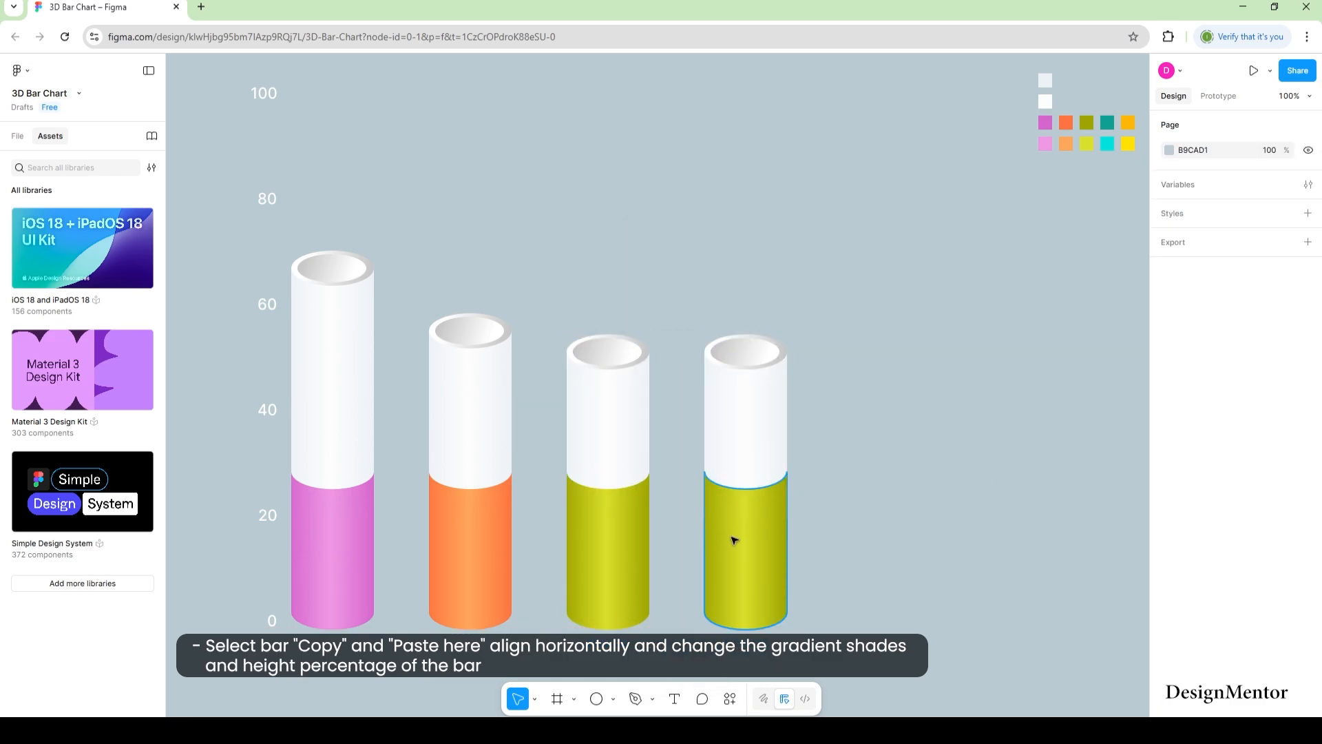
Change the 0% and 100% gradient stops of the fourth bar's lower segment to the teal swatch 0F9E93.
click(734, 540)
click(1173, 502)
click(997, 582)
click(837, 585)
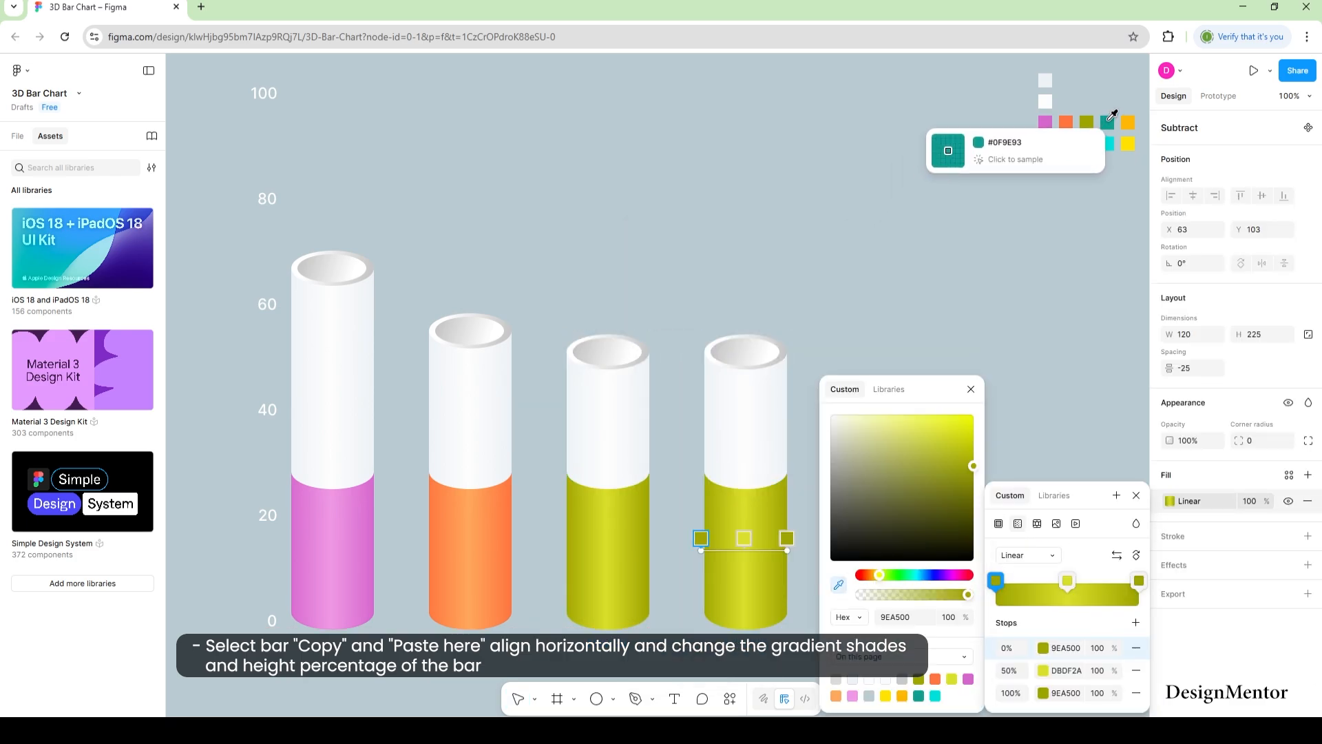
click(1107, 124)
click(1140, 582)
click(838, 584)
click(1107, 125)
Change the 50% gradient stop of the fourth bar's lower segment to the bright cyan swatch.
click(1067, 581)
click(837, 585)
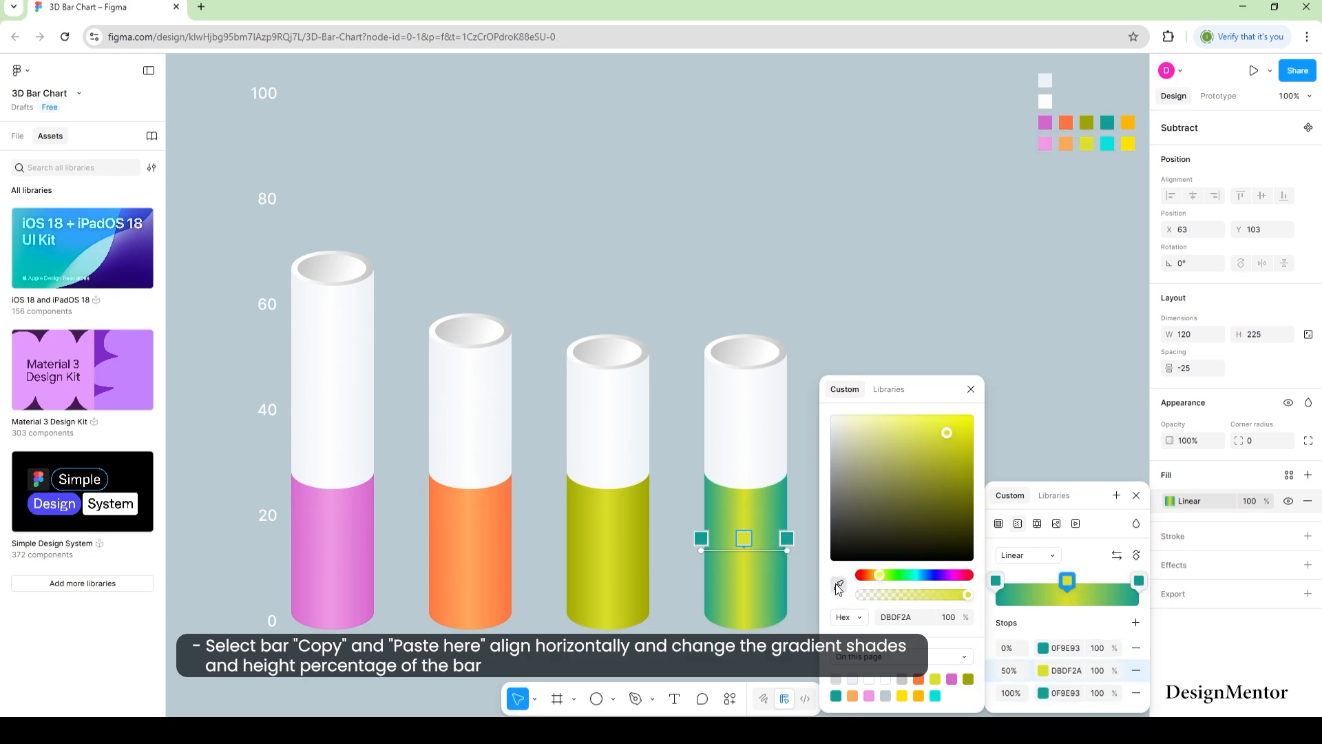
click(1107, 143)
click(1137, 496)
click(921, 413)
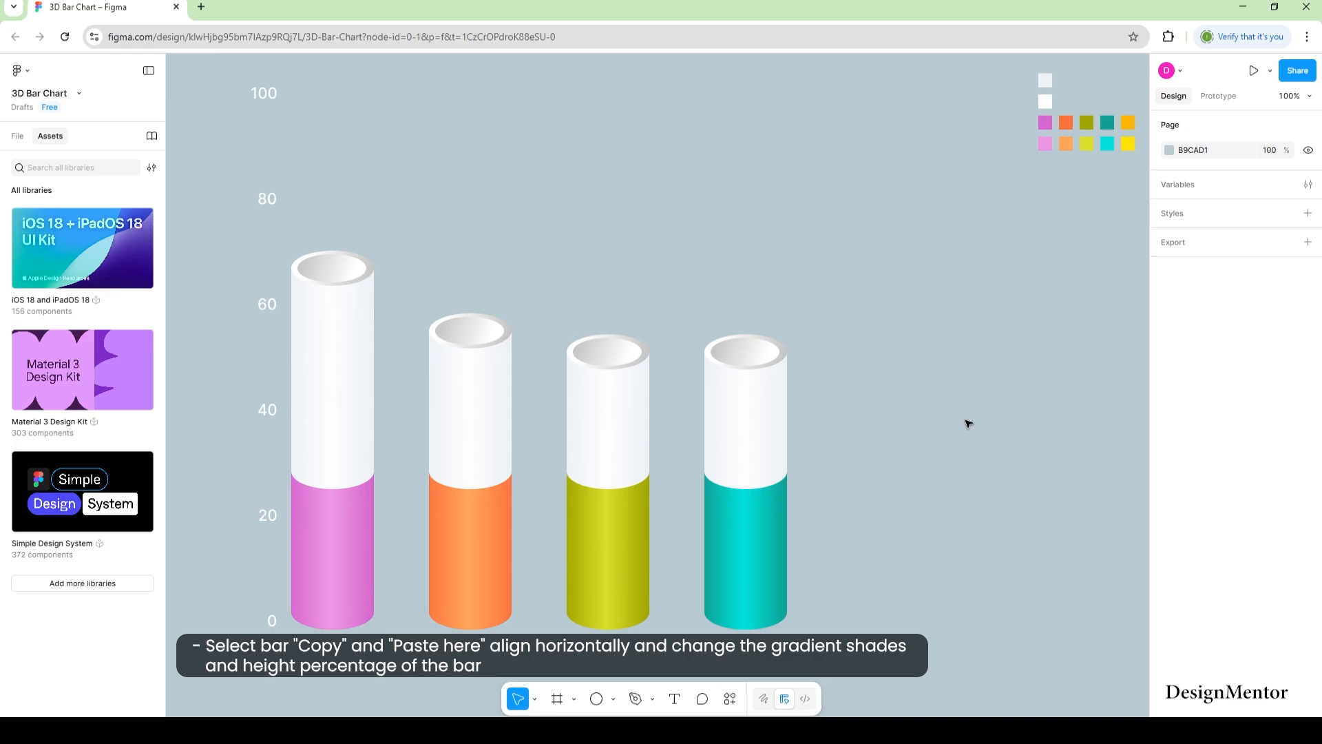
Copy the whole teal bar with its caps, paste it, and move the copy 200 px to the right.
drag(702, 301, 774, 613)
right_click(757, 440)
click(785, 232)
key(ctrl+v)
key(shift+Right)
key(shift+Right)
key(shift+Right)
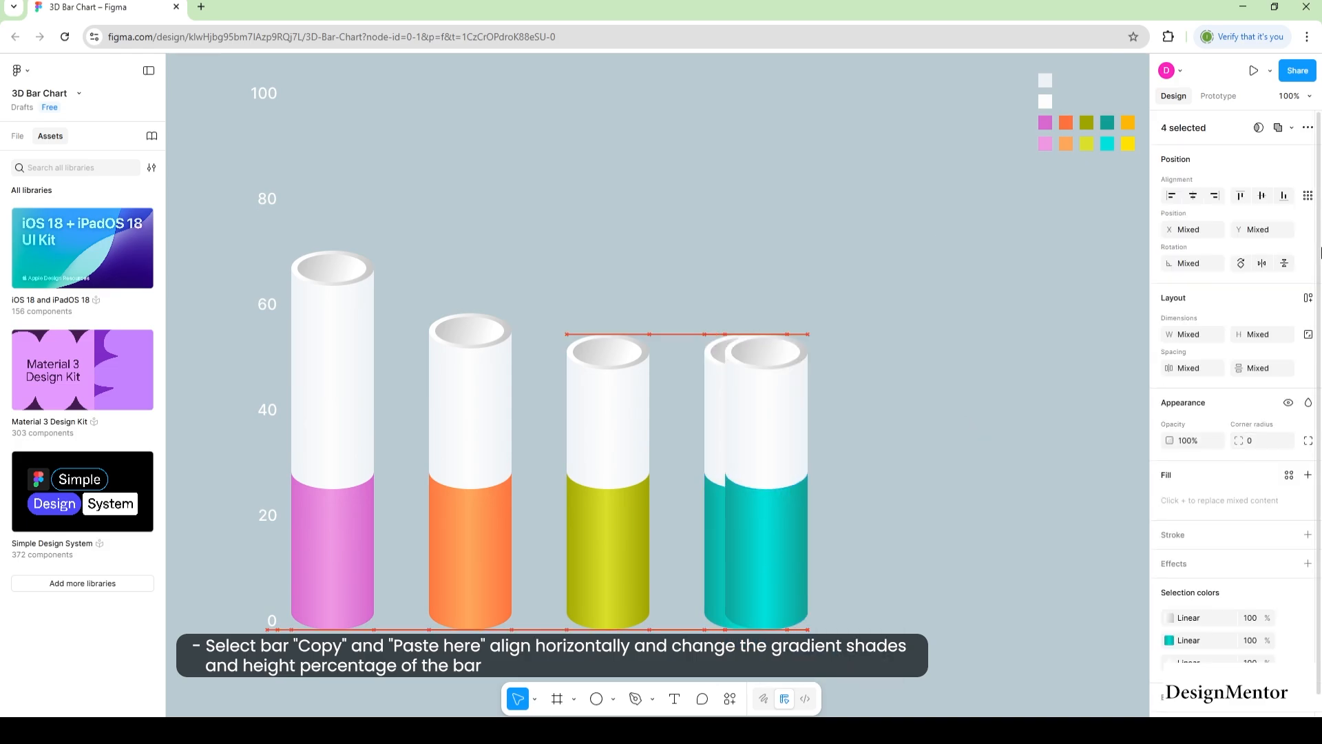
key(shift+Right)
key(shift+Right)
key(shift+Right)
key(shift+Right)
key(shift+Right)
key(shift+Right)
key(shift+Right)
key(shift+Right)
key(shift+Right)
key(shift+Right)
key(shift+Right)
key(shift+Right)
key(shift+Right)
key(shift+Right)
key(shift+Right)
key(shift+Right)
key(shift+Right)
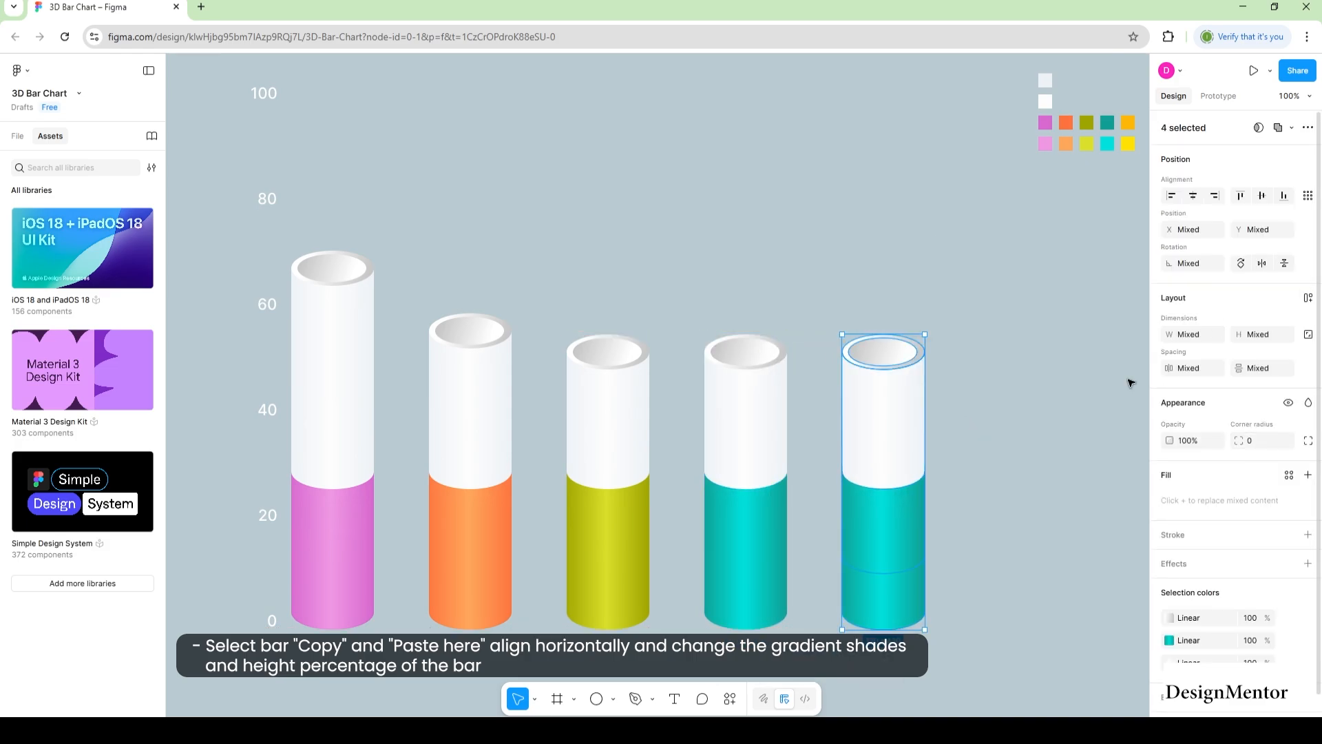
click(1130, 383)
Shorten the fifth bar by moving its white segment and both cap ellipses down 70 px.
click(895, 419)
key(shift+Down)
key(shift+Down)
key(shift+Down)
key(shift+Down)
key(shift+Down)
key(shift+Down)
key(shift+Down)
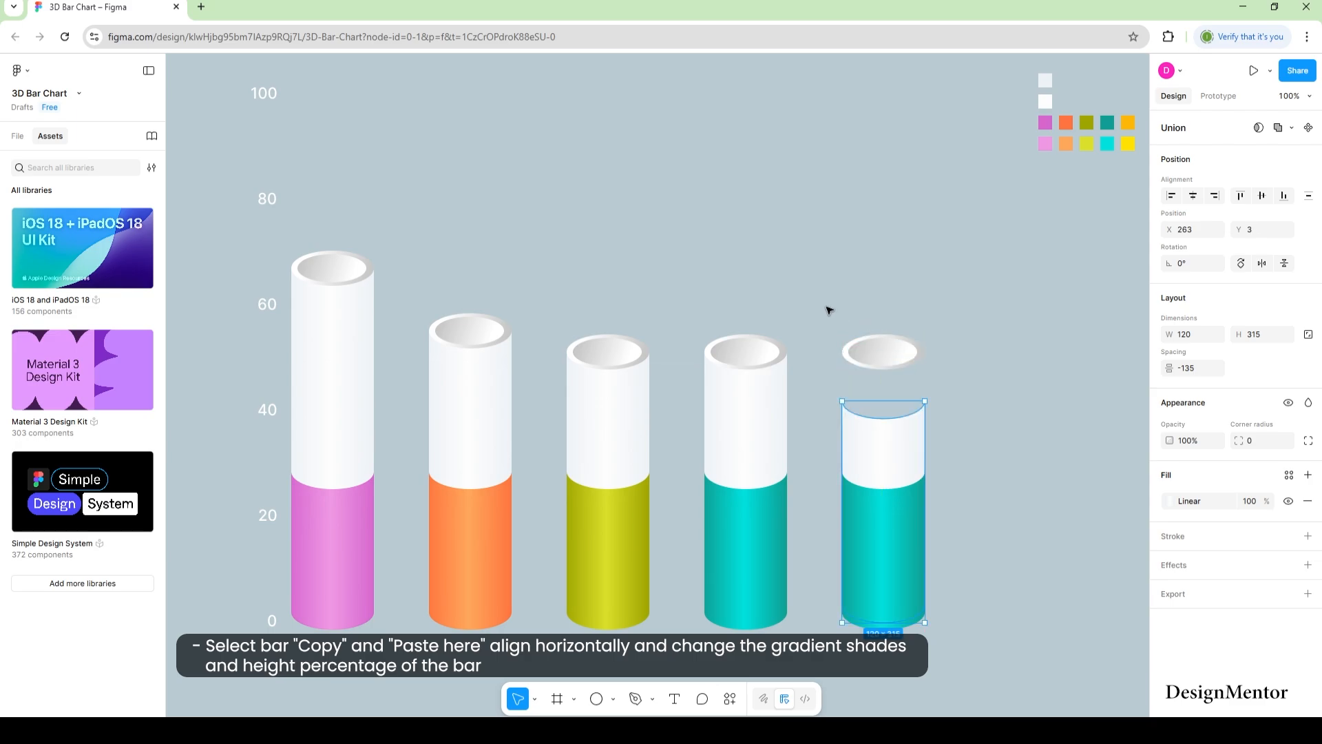
drag(829, 307, 947, 366)
key(shift+Down)
key(shift+Down)
key(shift+Down)
key(shift+Down)
key(shift+Down)
key(shift+Down)
key(shift+Down)
click(950, 369)
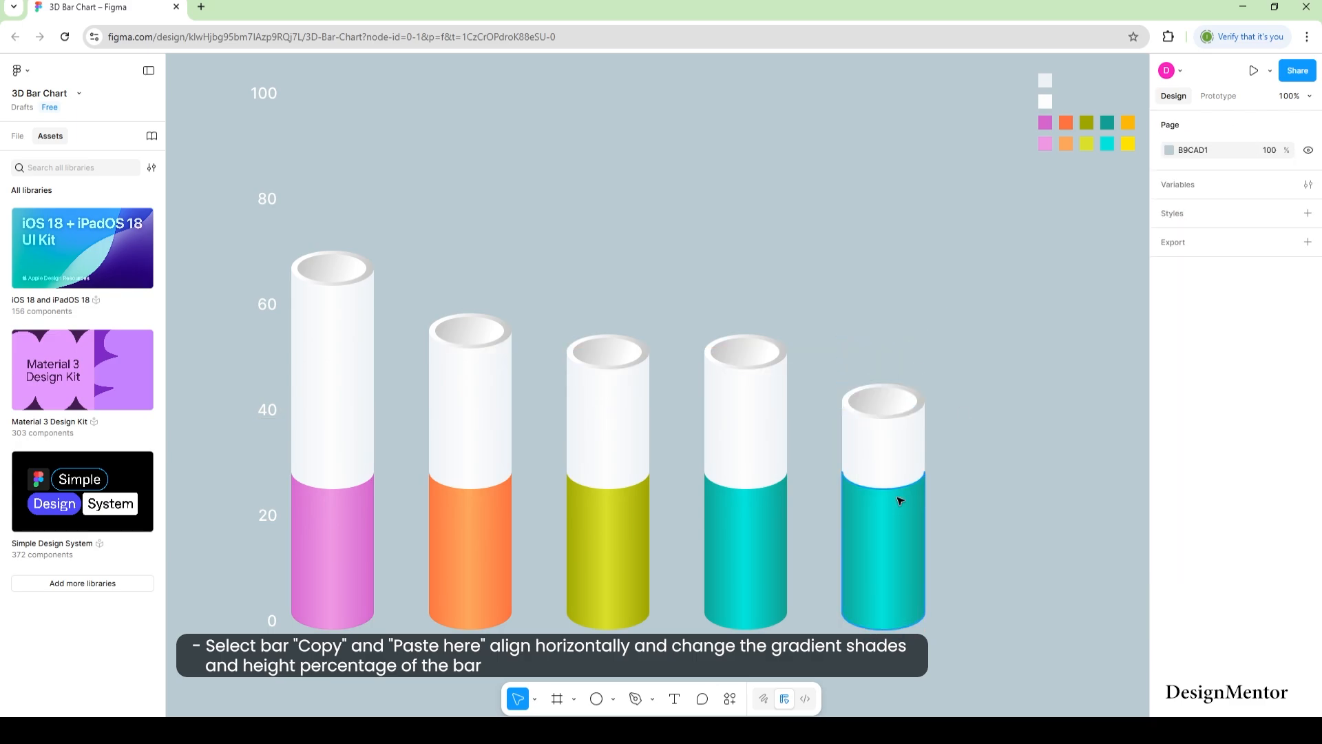
Change the 0% and 100% gradient stops of the fifth bar's lower segment to the amber swatch FDB705.
click(900, 502)
click(1169, 501)
click(996, 580)
click(840, 584)
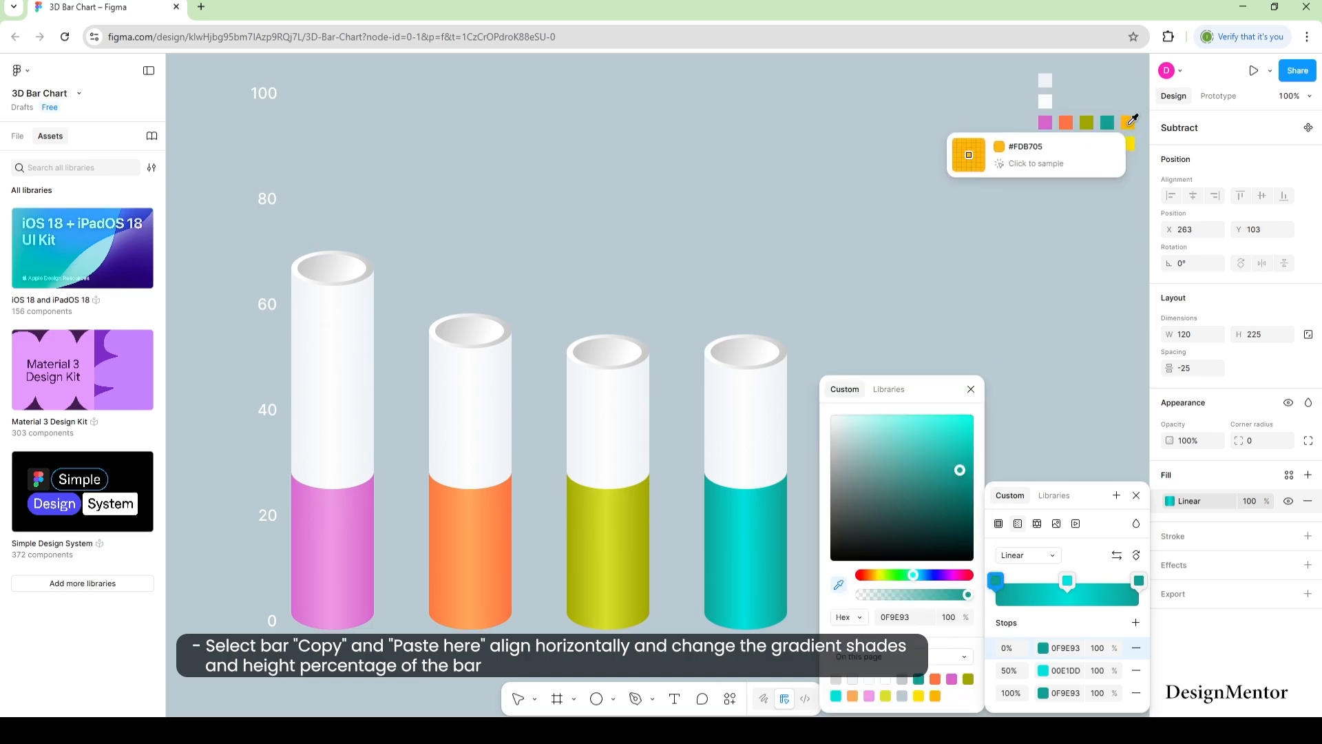
click(1128, 123)
click(1139, 581)
click(838, 584)
click(1128, 123)
Change the 50% gradient stop of the fifth bar's lower segment to the bright yellow swatch.
click(1068, 581)
click(839, 585)
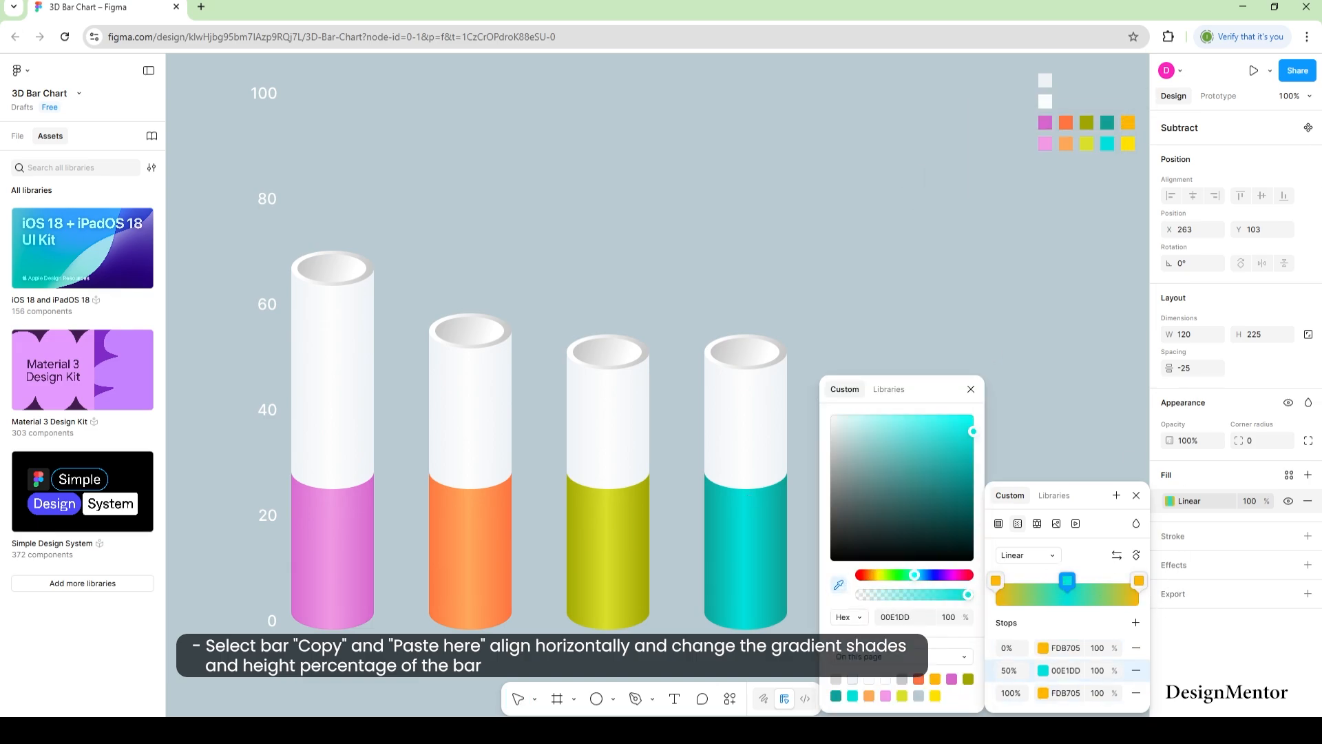
click(1128, 143)
click(1136, 496)
click(1087, 422)
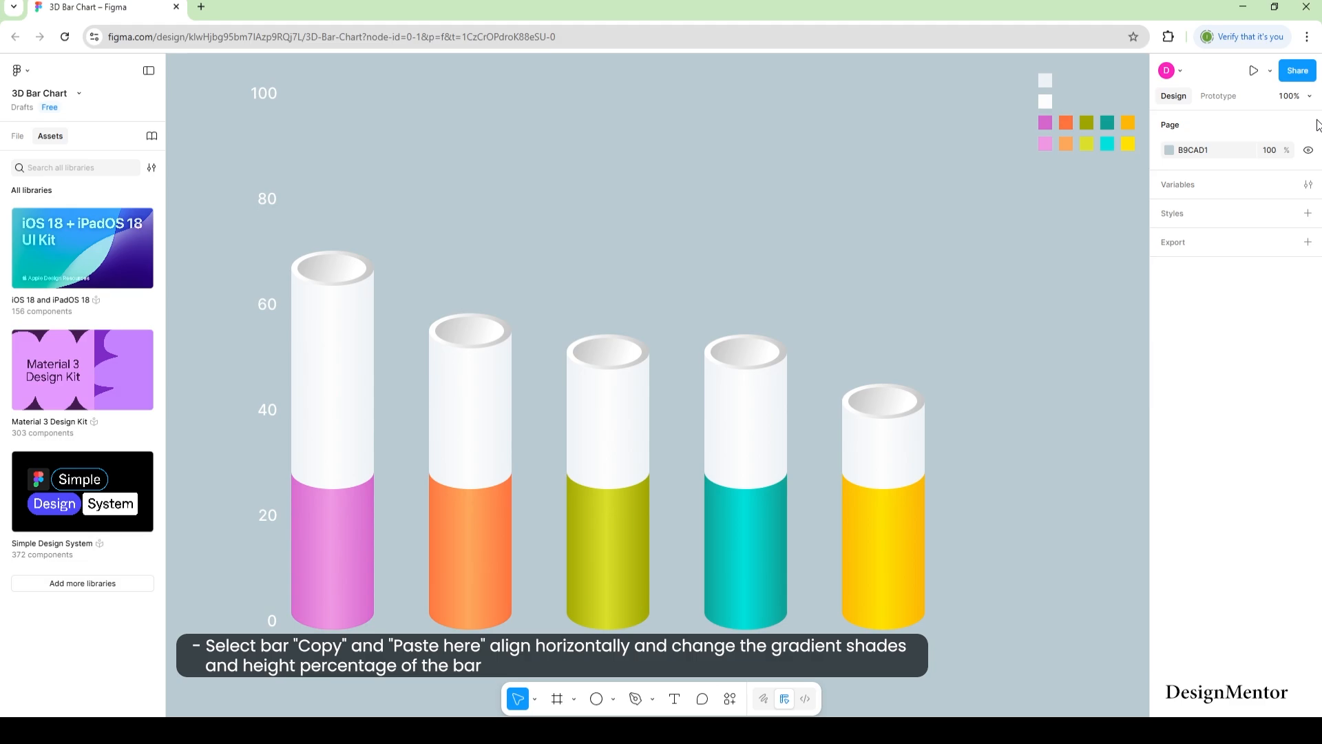
Add the text "Javascript" over the pink bar's lower segment in Inter Semi Bold.
click(674, 699)
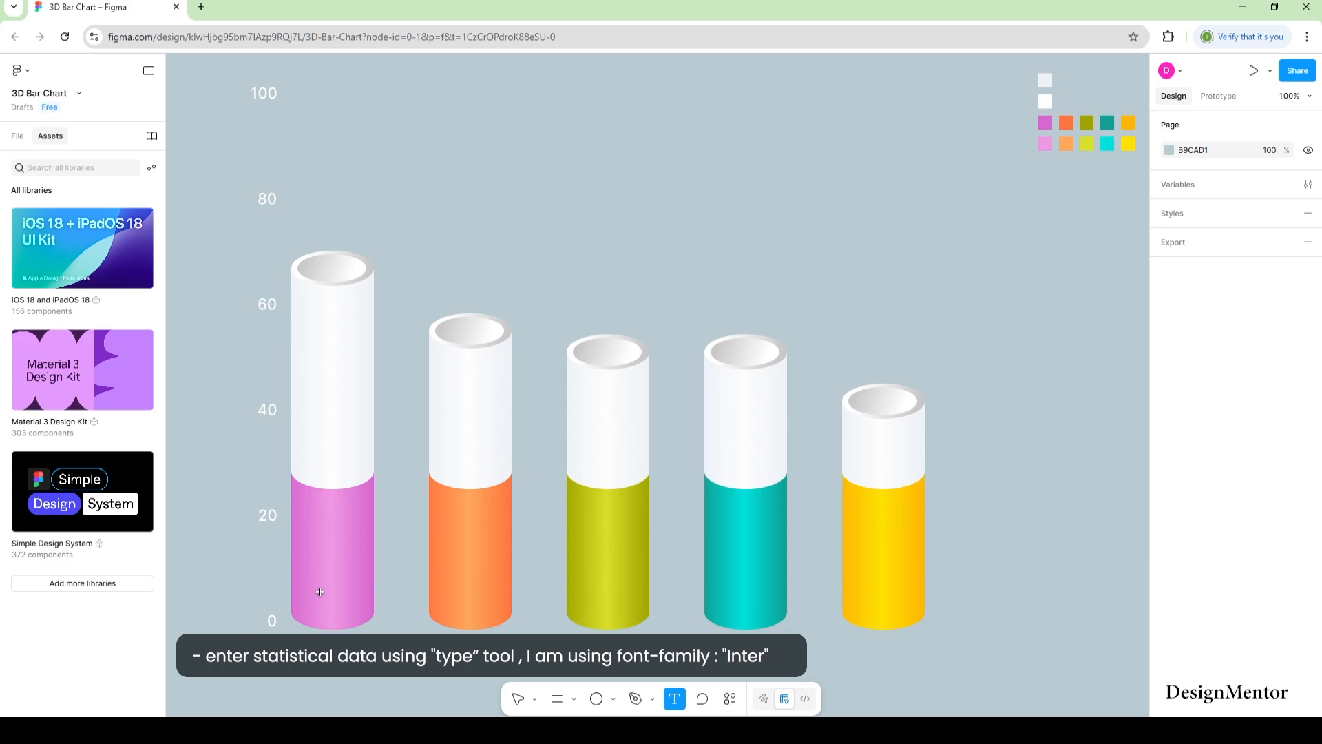
click(330, 574)
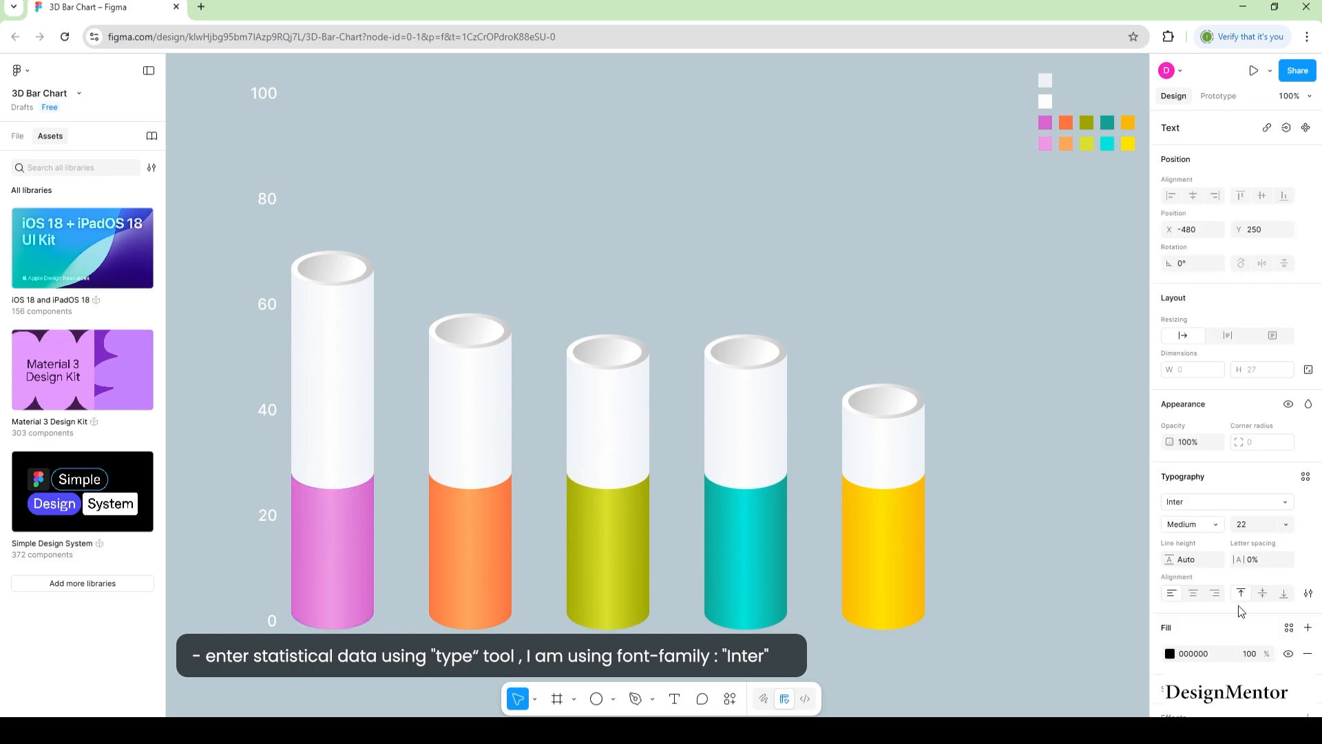
click(1216, 528)
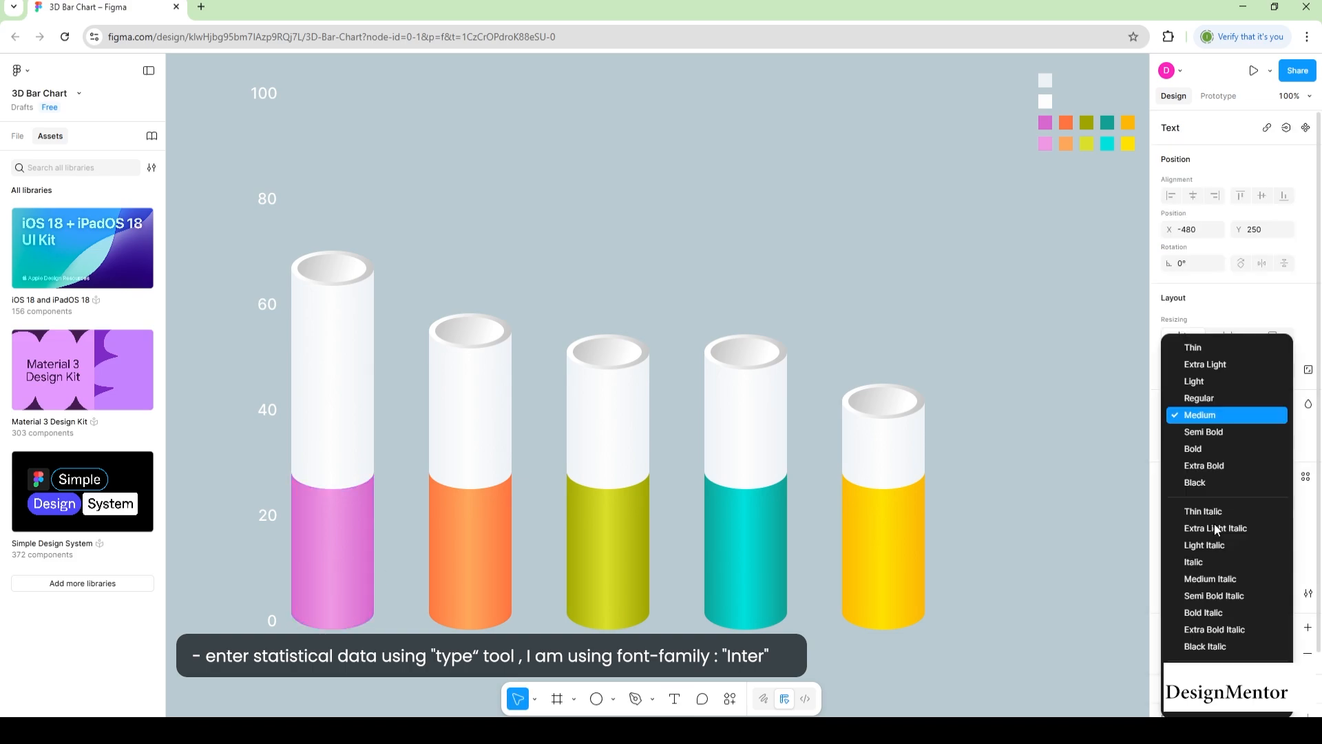
click(1216, 433)
click(682, 700)
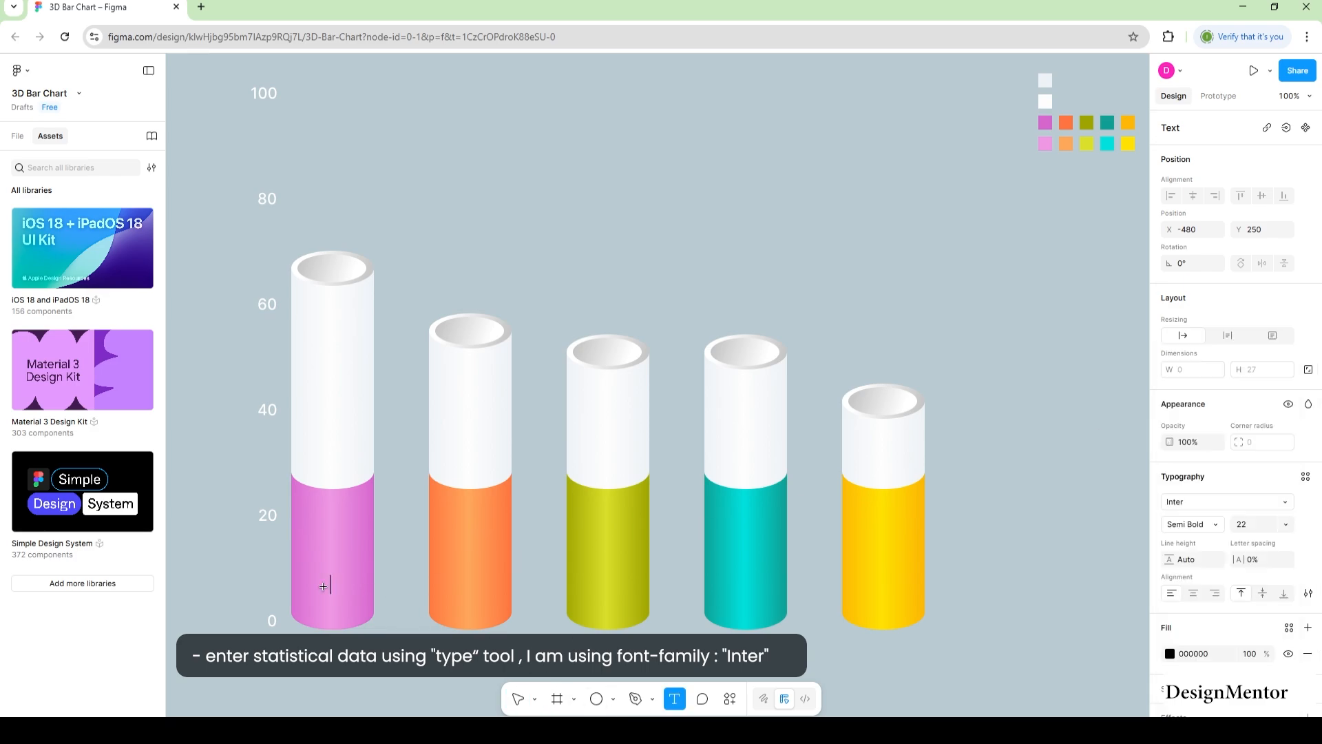
text(Javascript)
Set the "Javascript" text's fill to white FFFFFF and its font size to 32.
key(ctrl+a)
click(1169, 654)
drag(1042, 478, 993, 416)
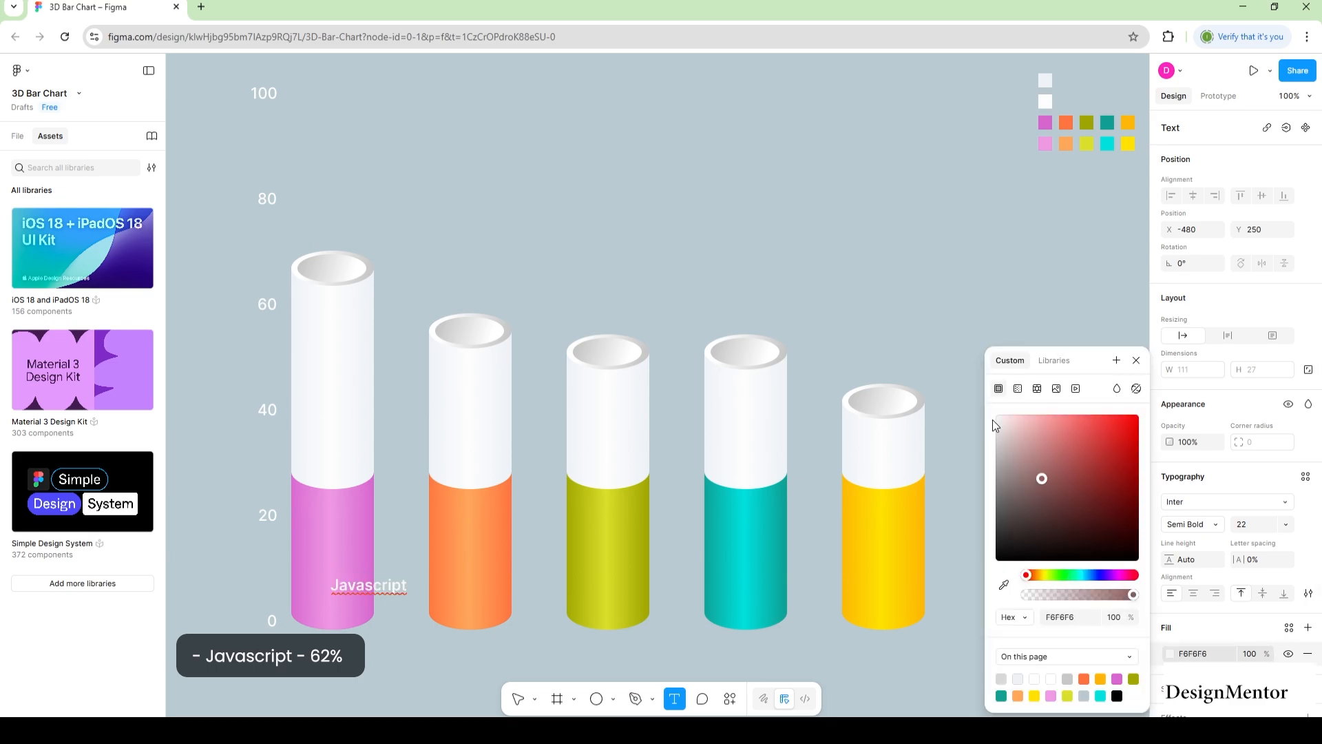
click(1137, 360)
click(1255, 524)
text(32)
key(Return)
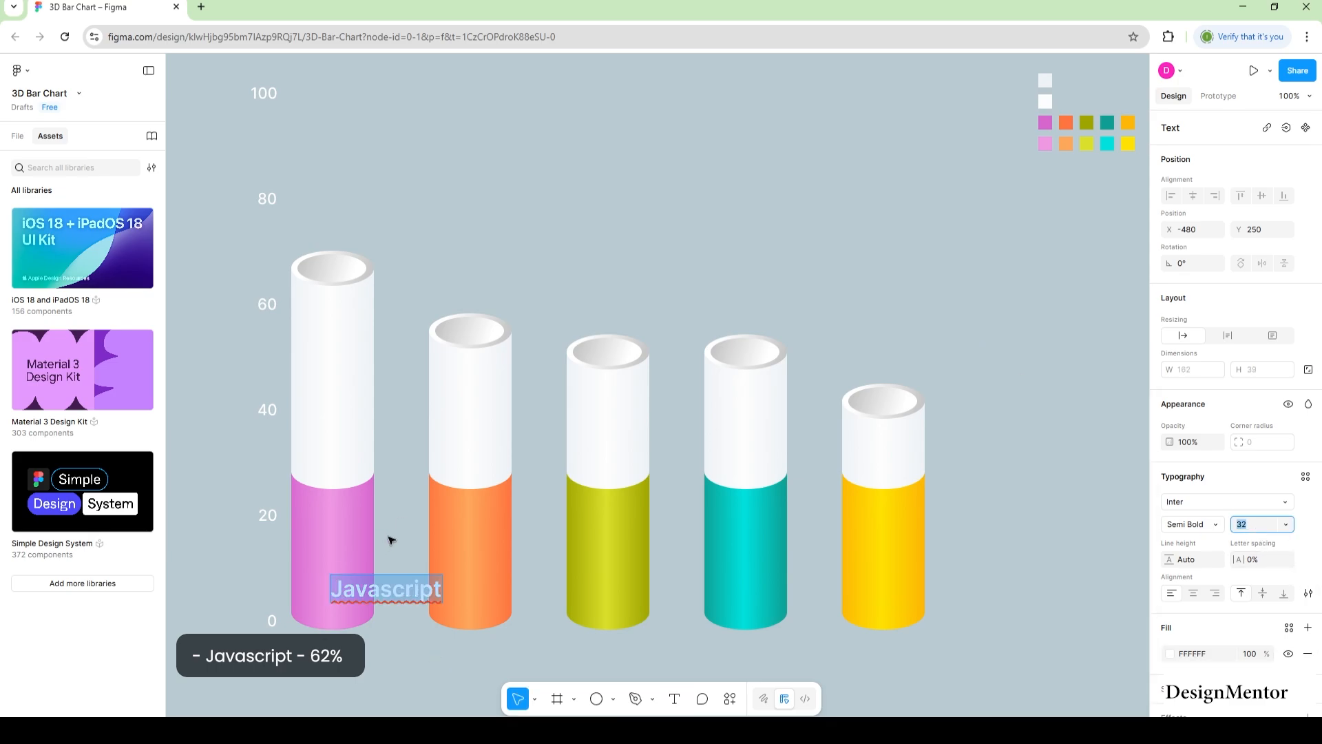
click(391, 540)
Rotate the "Javascript" label to 90° and centre it on the pink bar's lower segment.
drag(326, 570, 366, 648)
drag(389, 590, 334, 559)
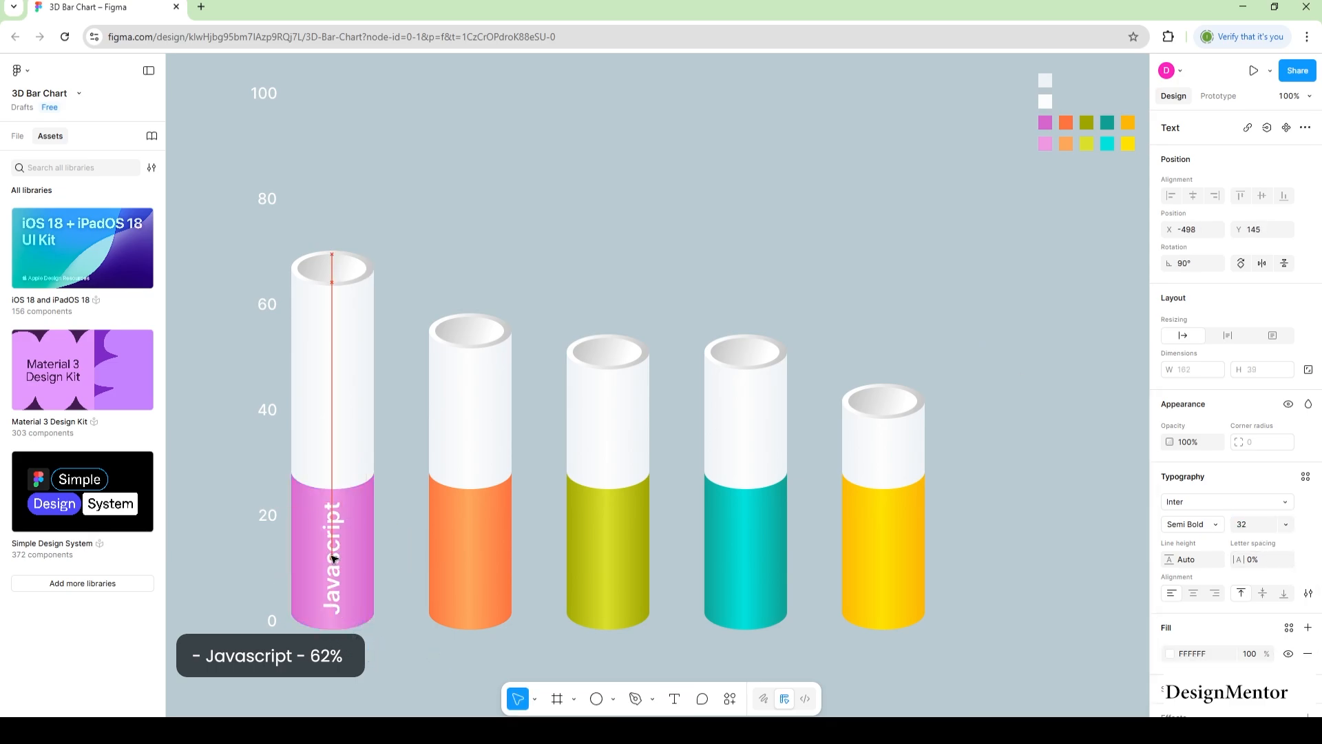
click(389, 646)
Duplicate the "Javascript" label above the original, set the copy's fill to 2C2C2C, and change its text to "62%".
click(342, 569)
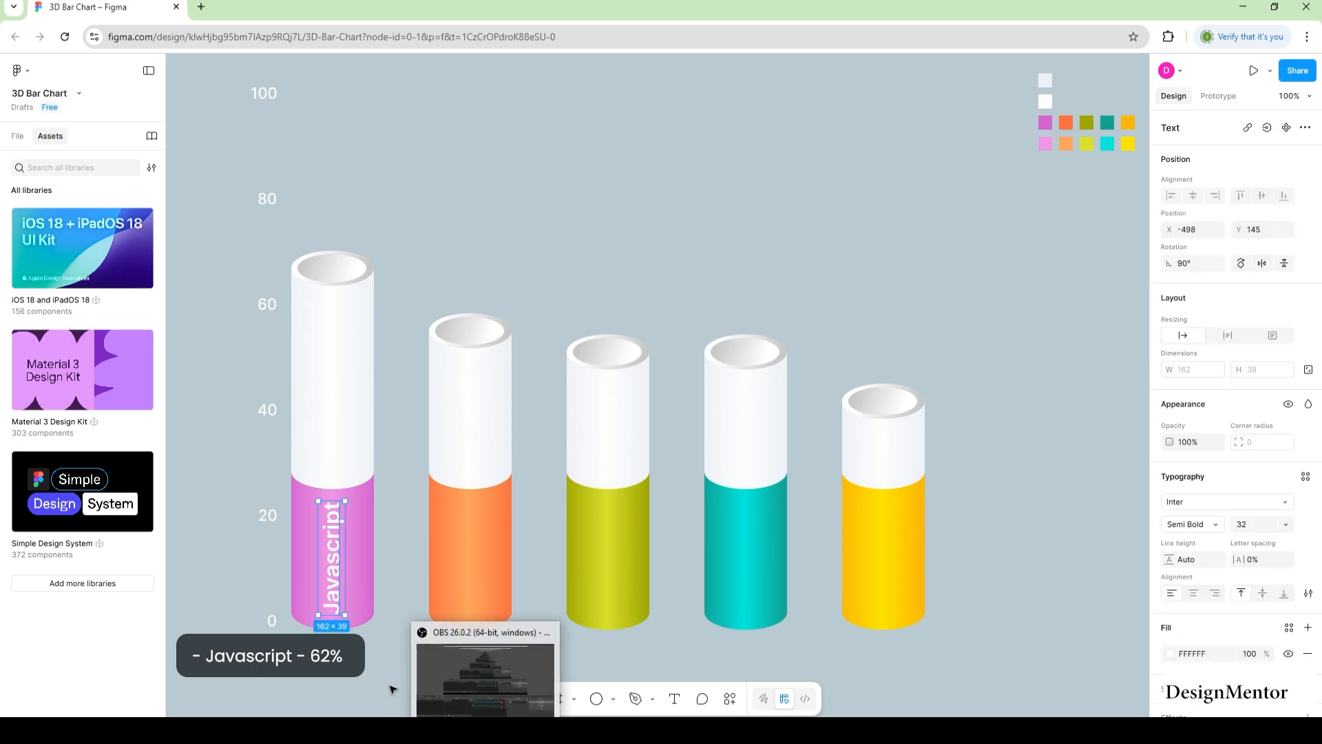
click(1169, 653)
drag(1021, 530, 993, 535)
double_click(320, 469)
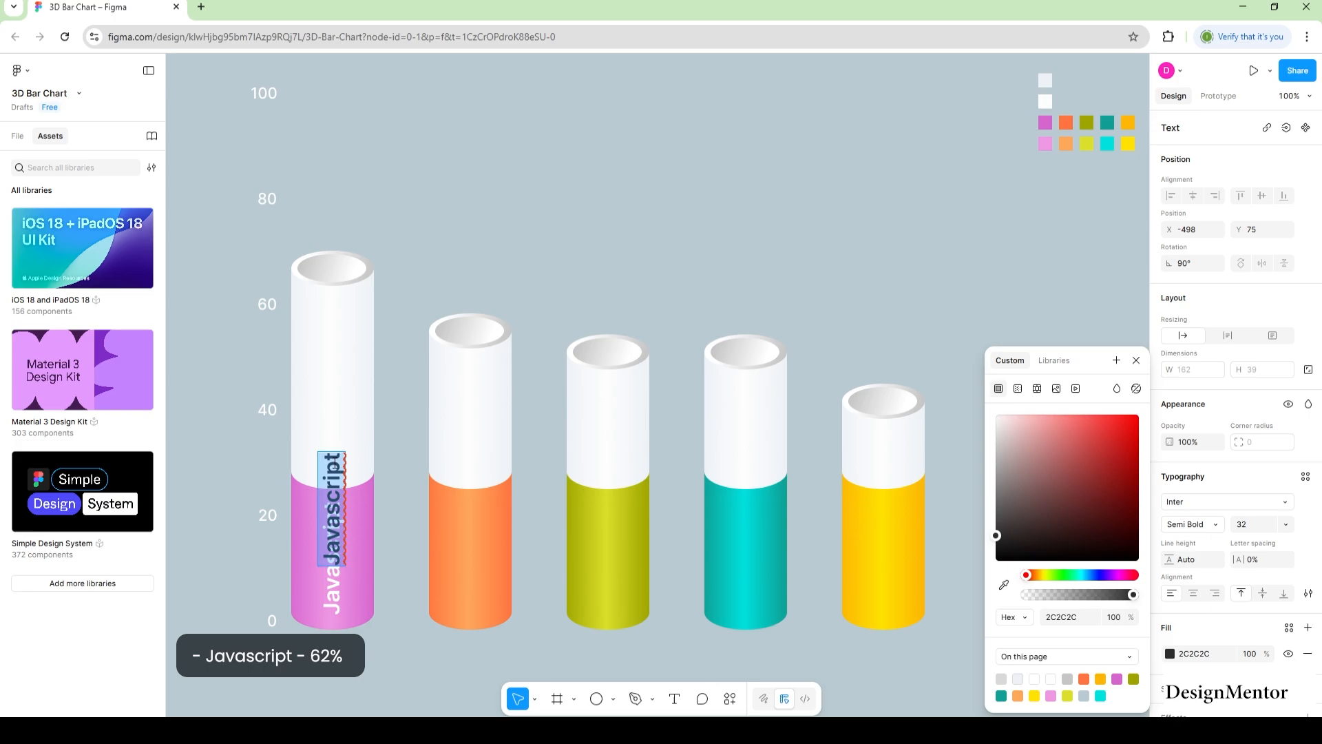
text(62%)
key(Escape)
Move the "62%" label up into the pink bar's white segment, to Y -61.
key(shift+Up)
key(shift+Up)
key(shift+Up)
key(shift+Up)
key(shift+Up)
key(shift+Up)
key(shift+Up)
key(shift+Up)
key(shift+Up)
key(shift+Up)
key(shift+Up)
key(shift+Up)
key(shift+Up)
key(shift+Up)
key(shift+Up)
key(shift+Up)
key(shift+Up)
key(shift+Up)
key(shift+Up)
key(shift+Up)
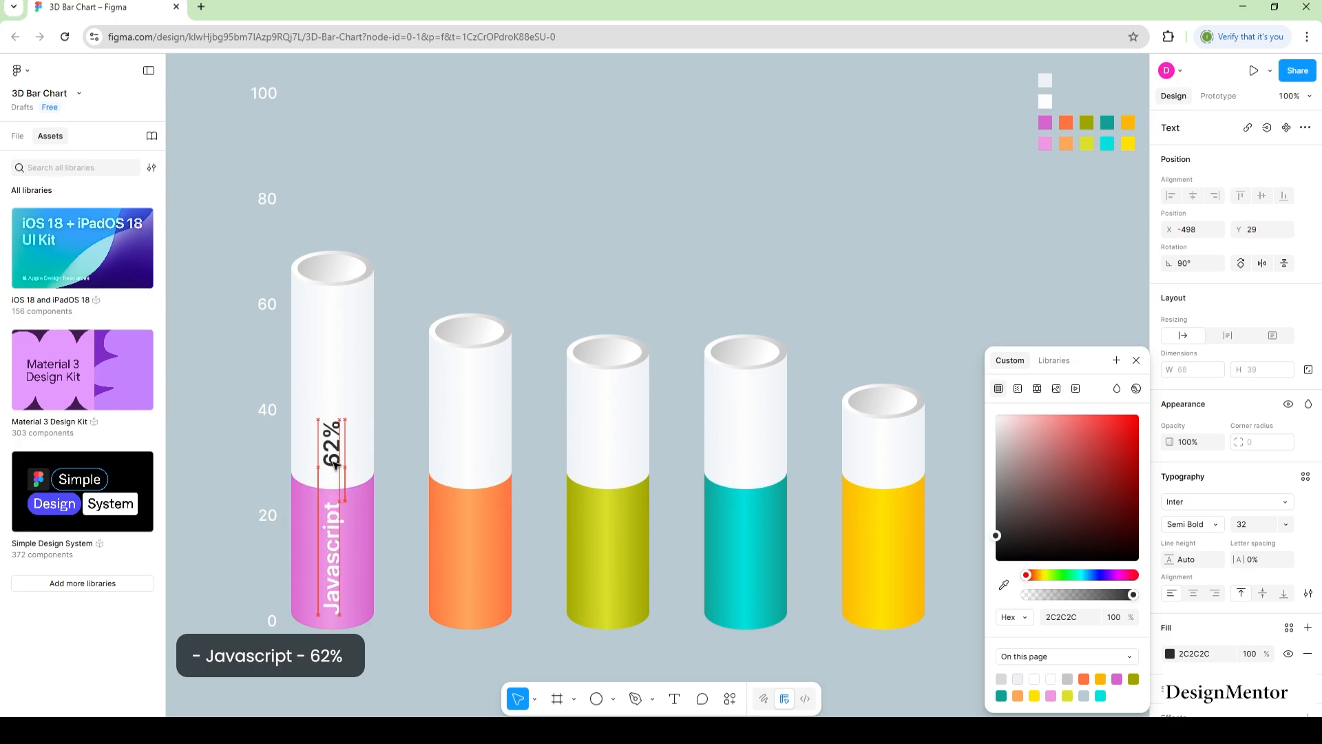
key(shift+Up)
key(shift+Up)
key(shift+Down)
click(1136, 359)
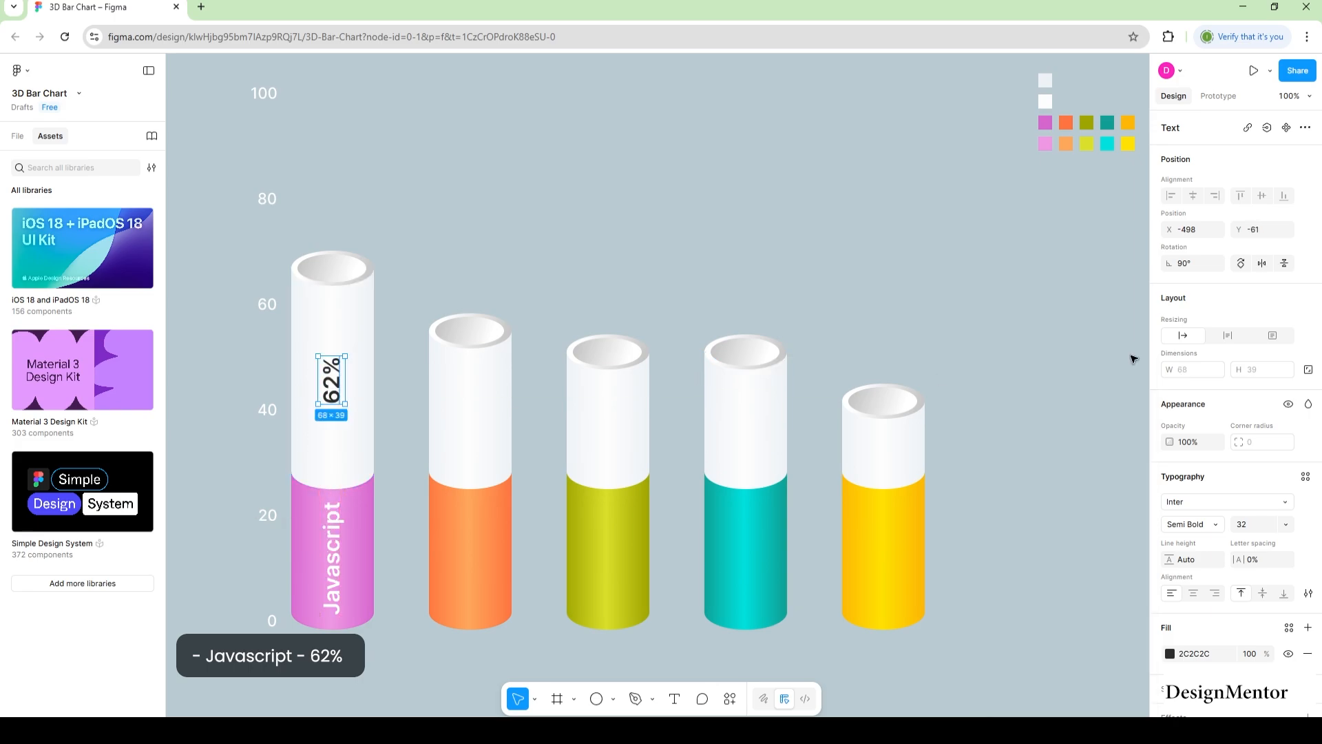
click(1128, 358)
Set the font size of only the percent sign in the "62%" label to 22.
click(332, 566)
shift+click(333, 381)
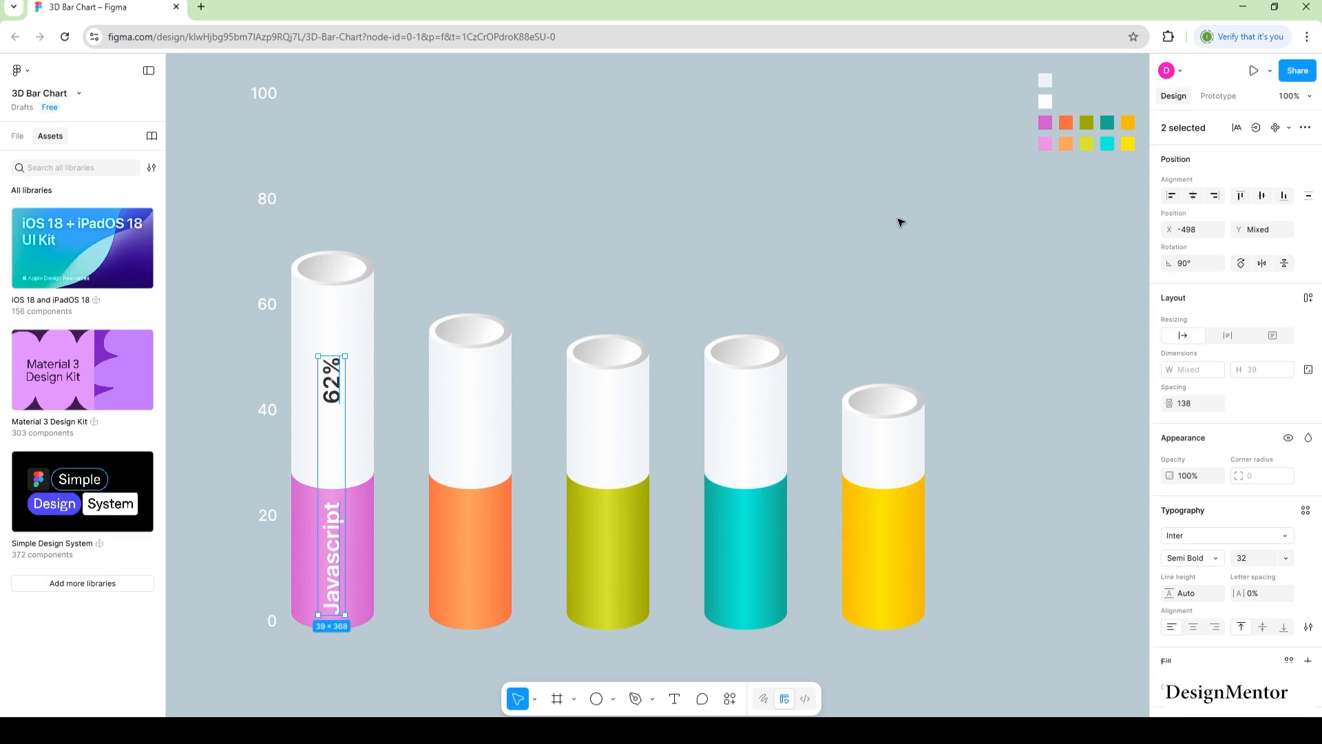
click(333, 376)
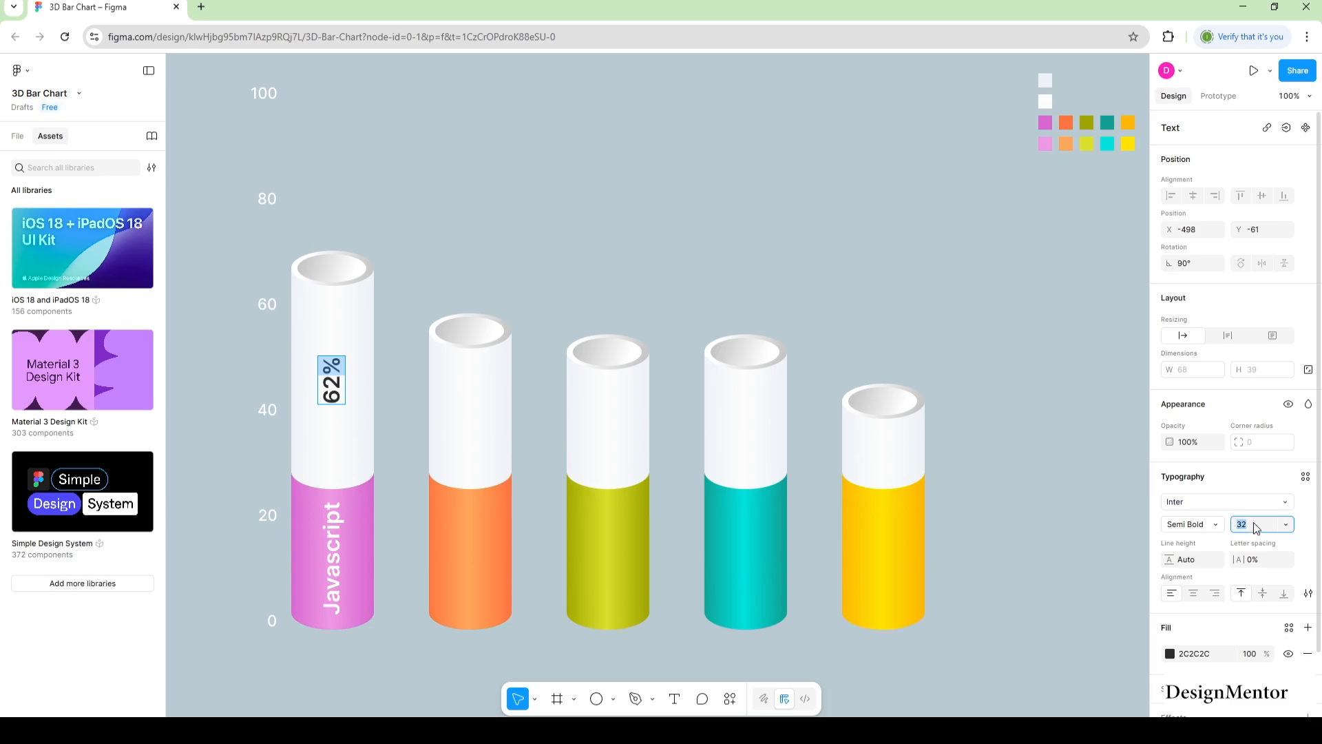
text(22)
key(Return)
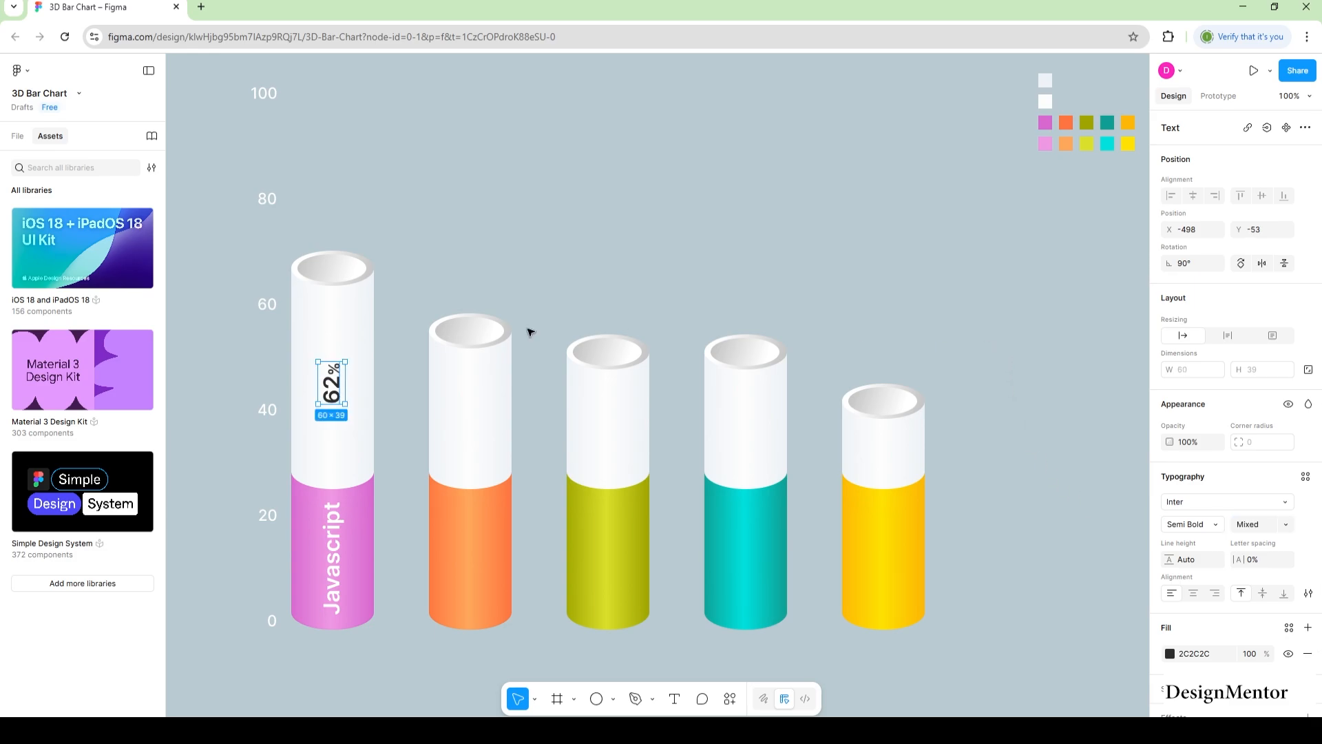
Duplicate the "62%" and "Javascript" labels together and move the copies 200 px right onto the orange bar.
shift+click(330, 561)
shift+click(330, 561)
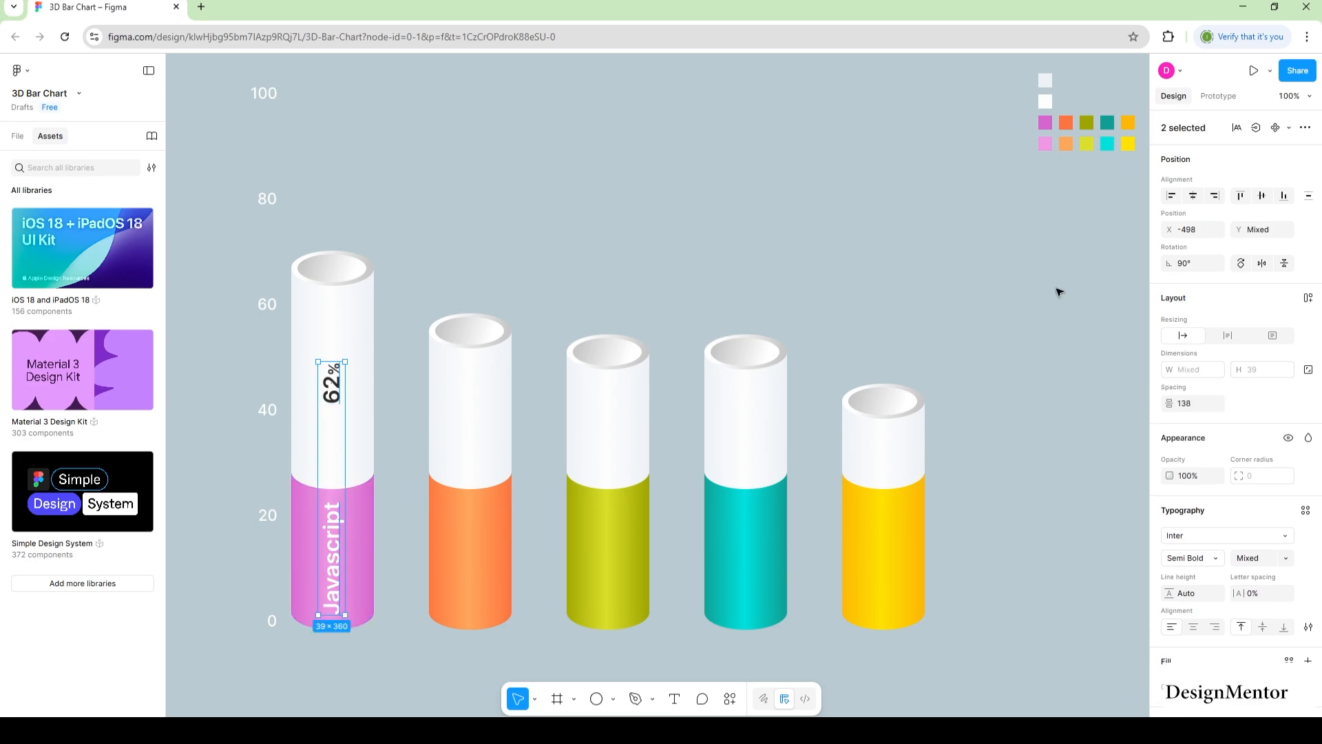
key(ctrl+d)
key(shift+Right)
key(shift+Right)
key(shift+Right)
key(shift+Right)
key(shift+Right)
key(shift+Right)
key(shift+Right)
key(shift+Right)
key(shift+Right)
key(shift+Right)
key(shift+Right)
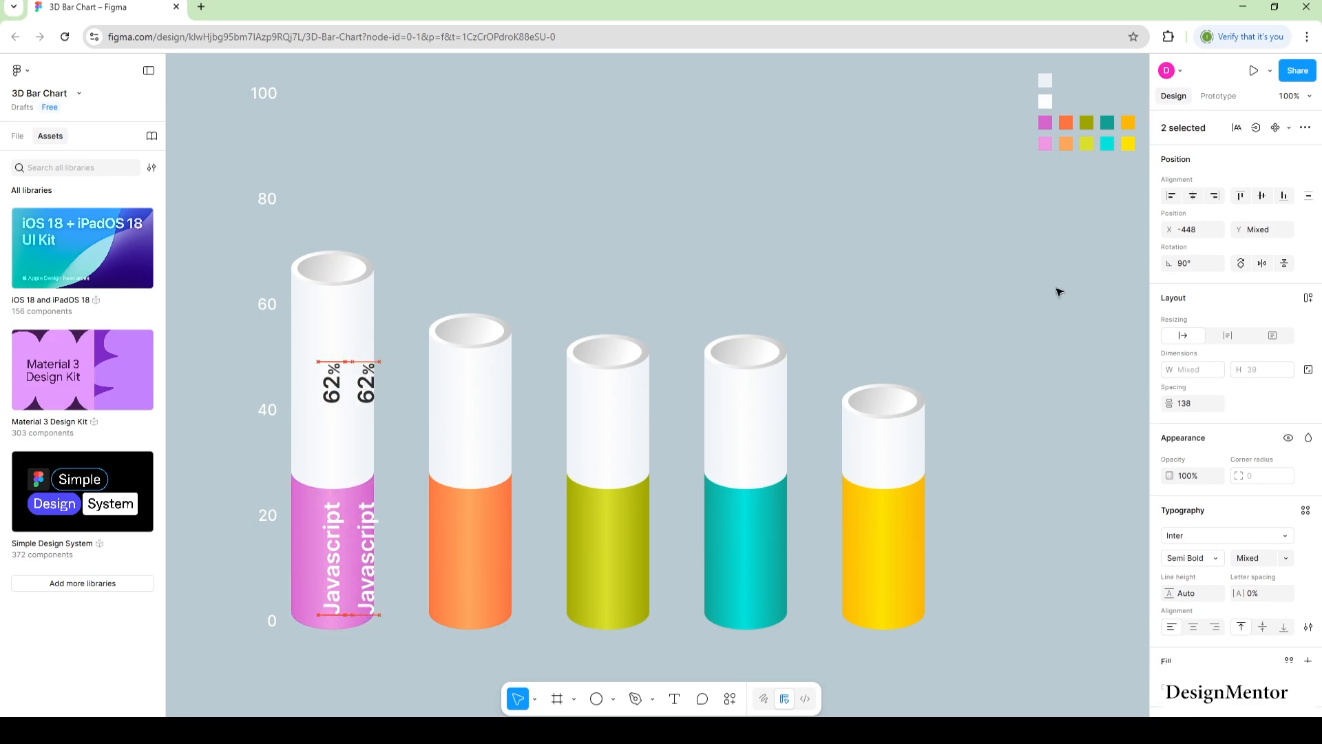
key(shift+Right)
key(shift+Right)
key(shift+Right)
key(shift+Right)
key(shift+Right)
key(shift+Right)
key(shift+Right)
key(shift+Right)
key(shift+Right)
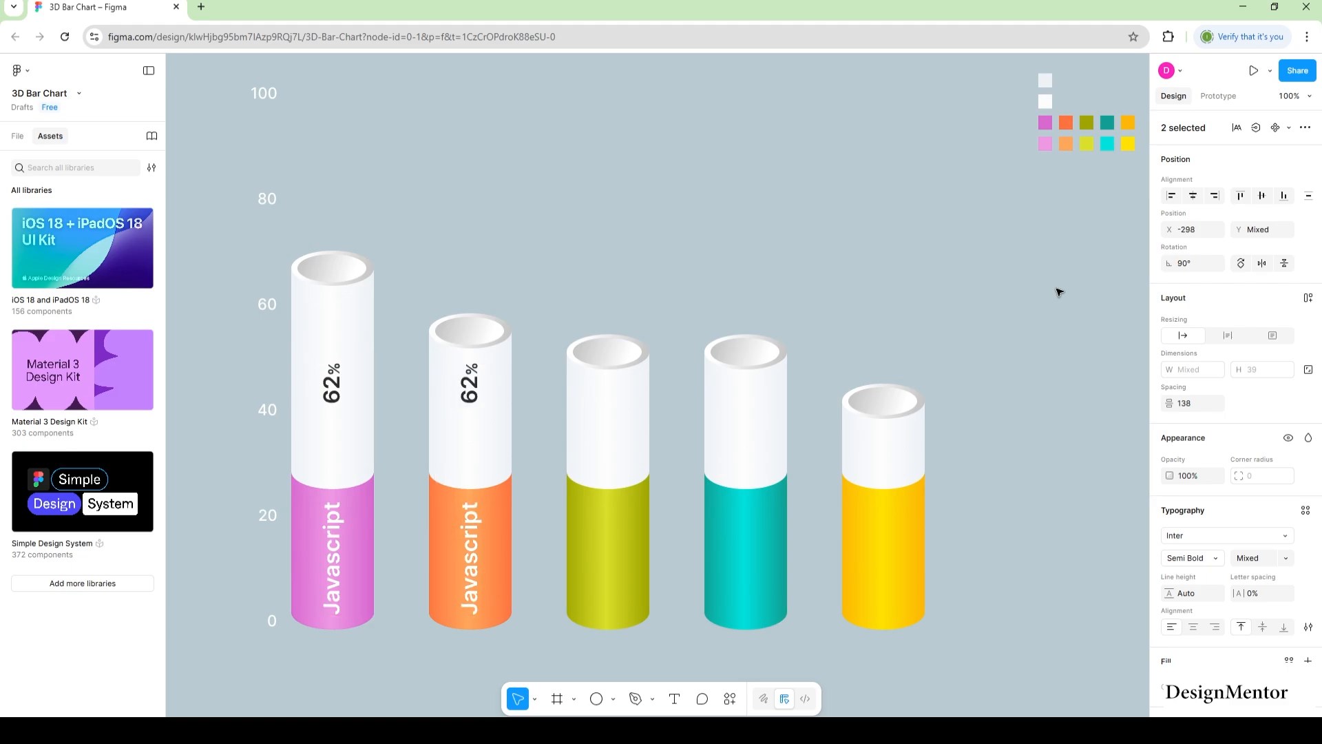
click(1058, 292)
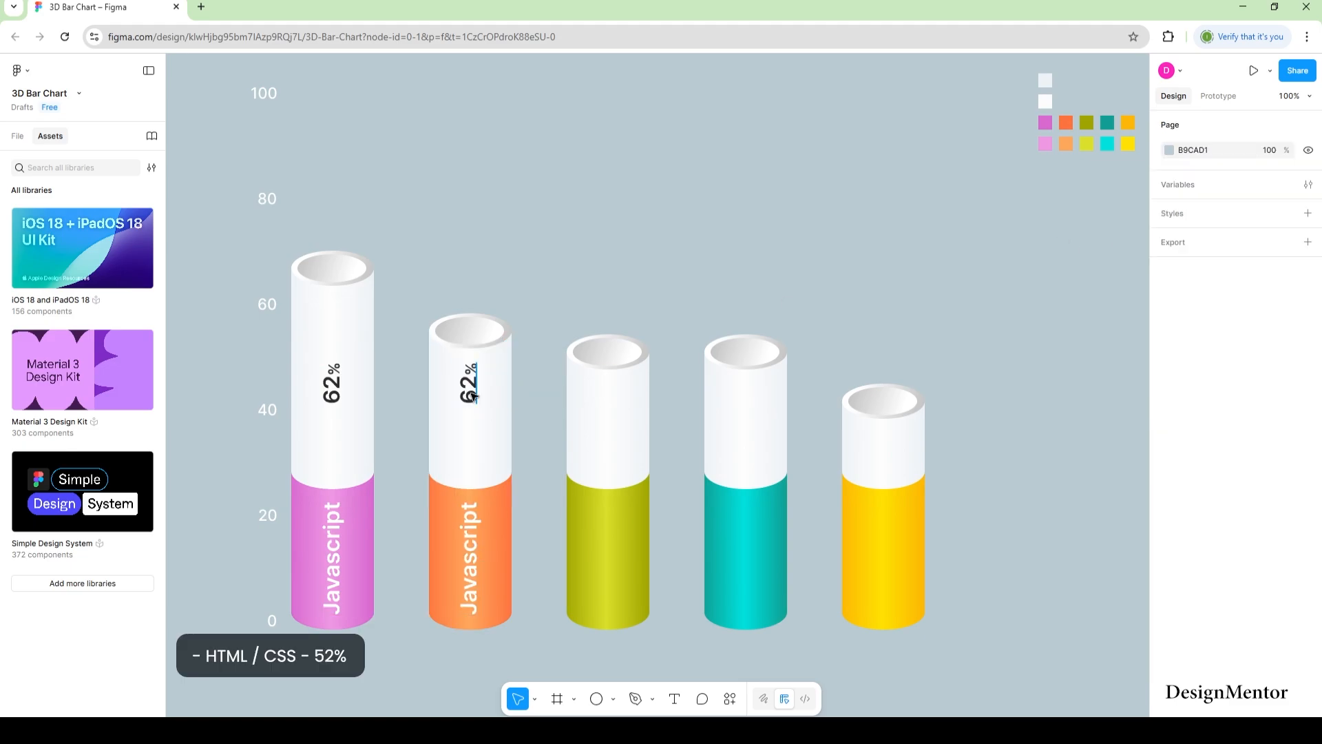
Lower the orange bar's percentage label to Y -13 and change its name label to "HTML/CSS".
click(473, 396)
drag(473, 396, 473, 422)
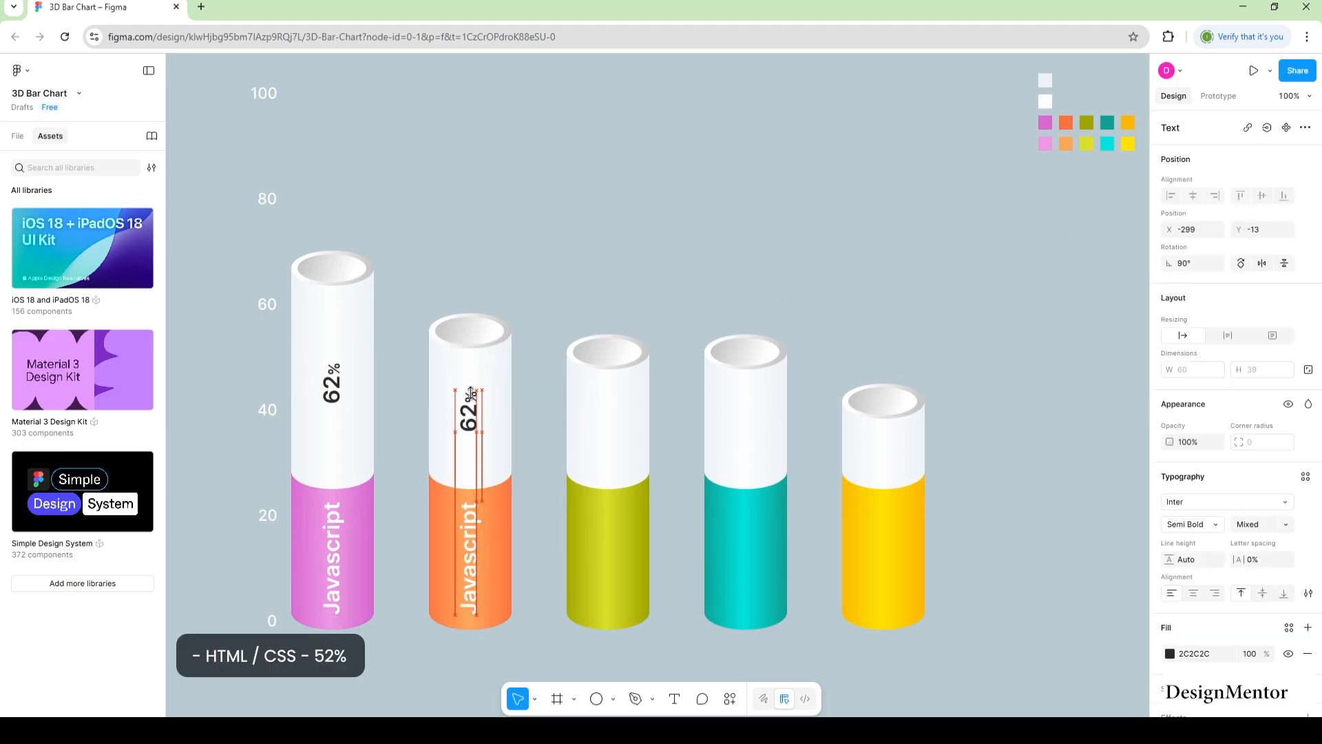
double_click(473, 570)
text(HTML/CSS)
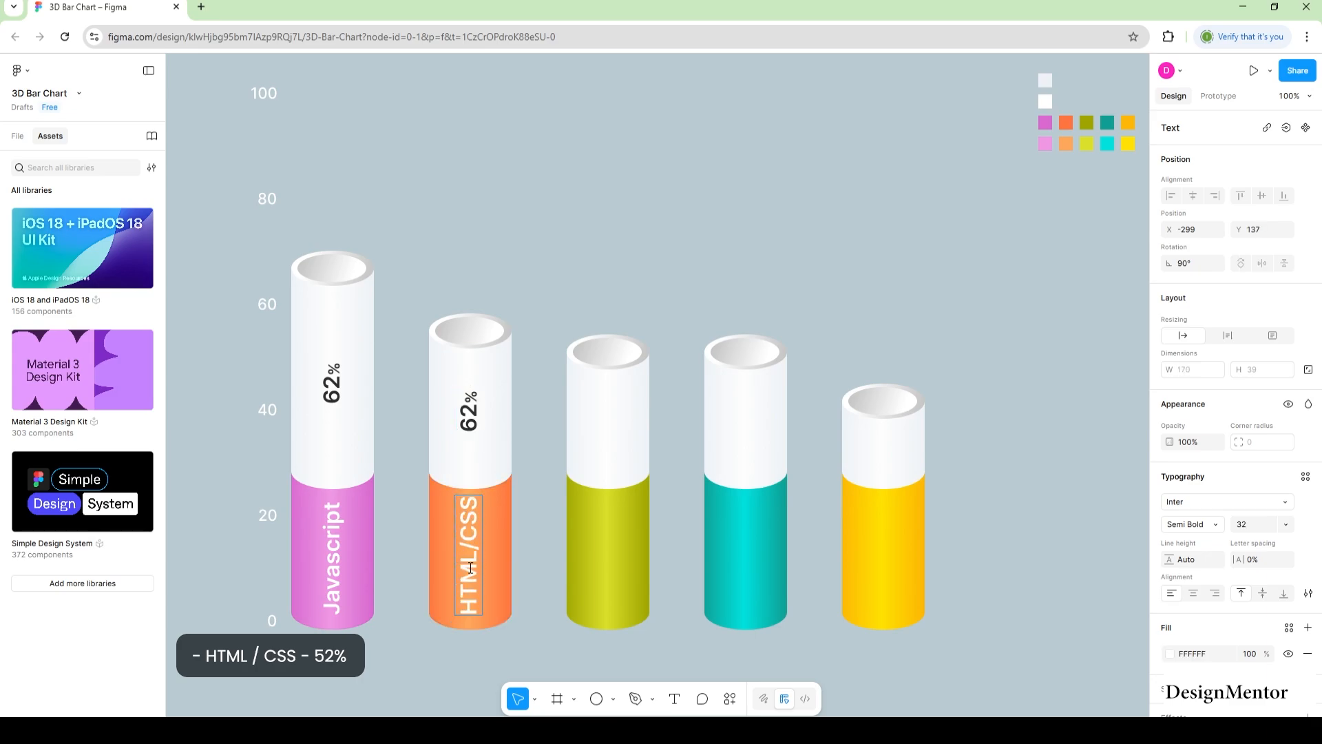
key(Escape)
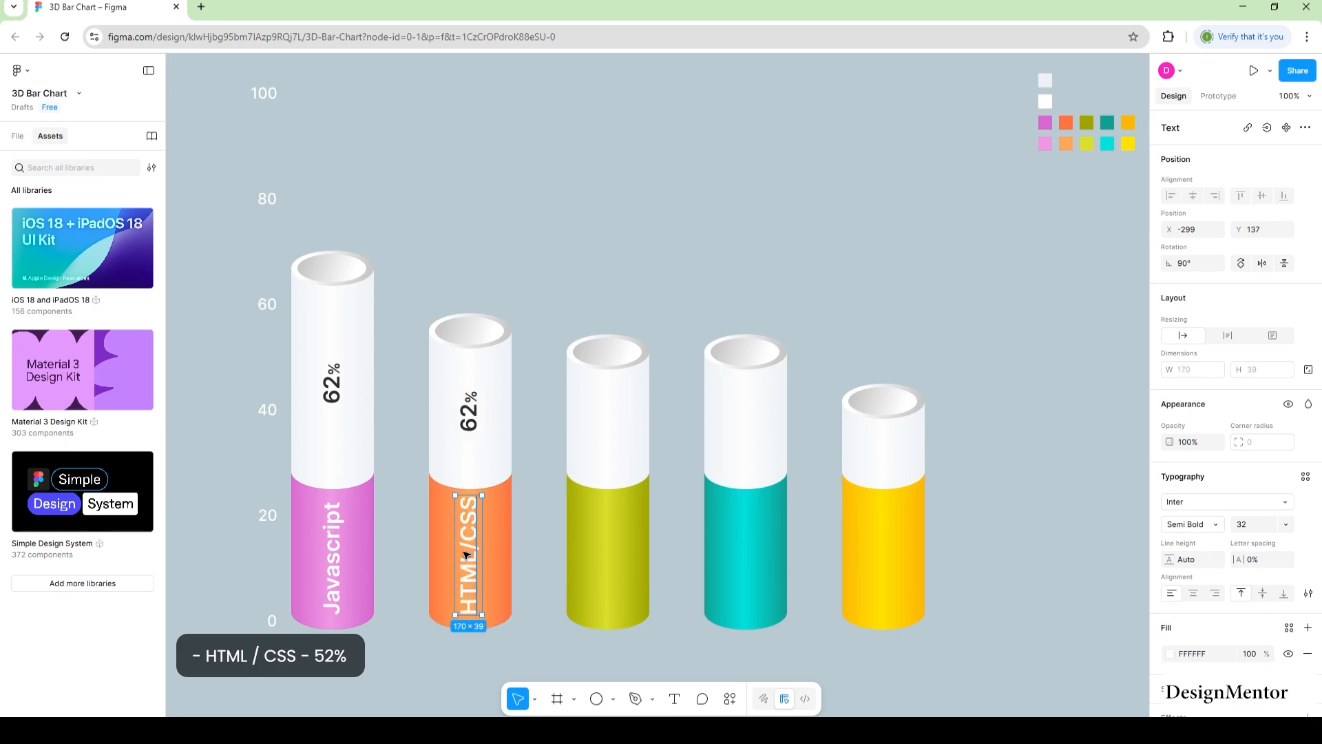
Change the orange bar's percentage label to "52%", keeping the smaller percent sign.
double_click(470, 421)
drag(479, 403, 480, 416)
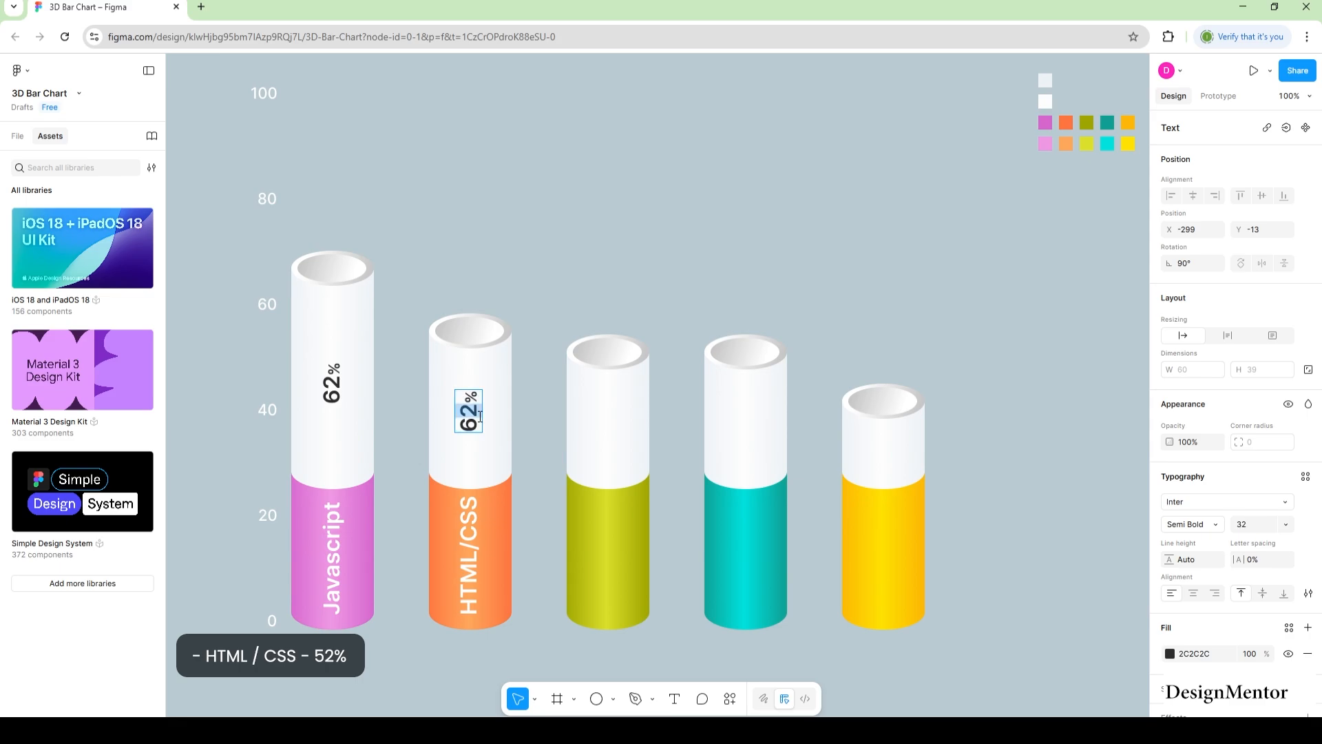
text(5)
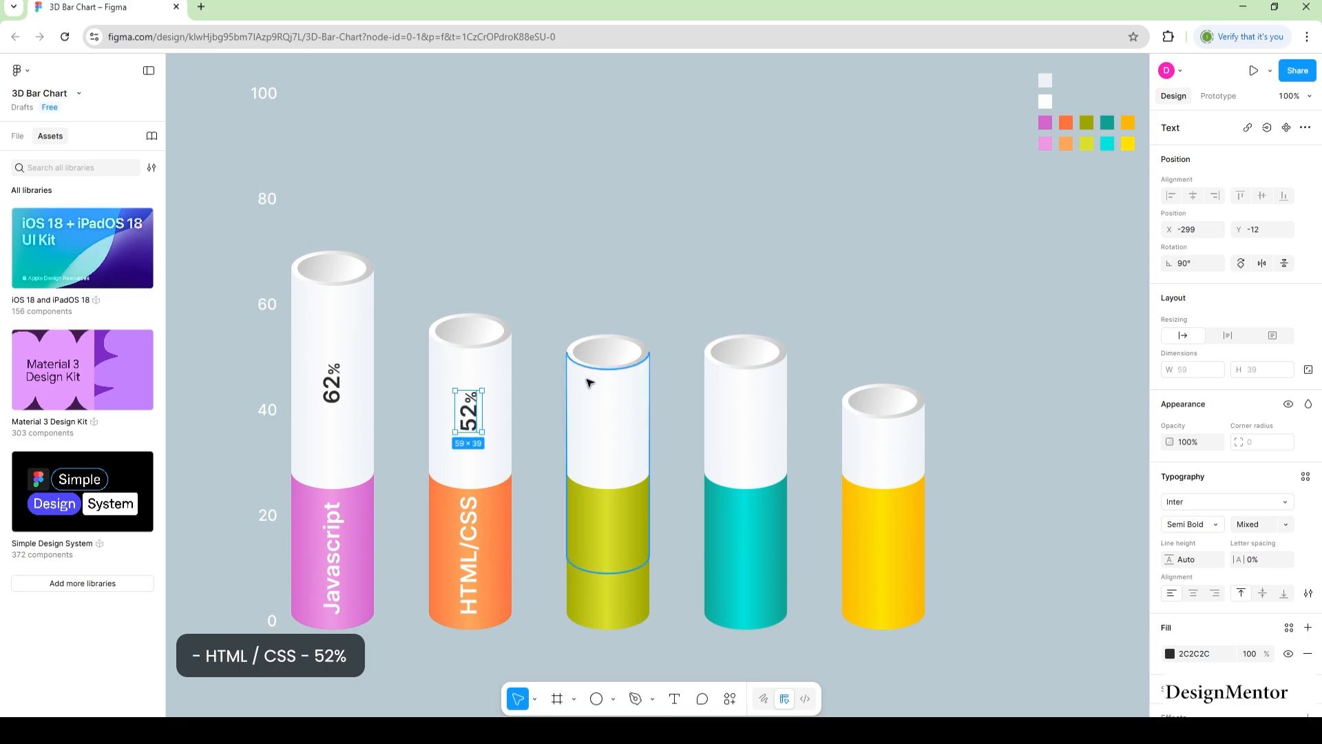
click(580, 251)
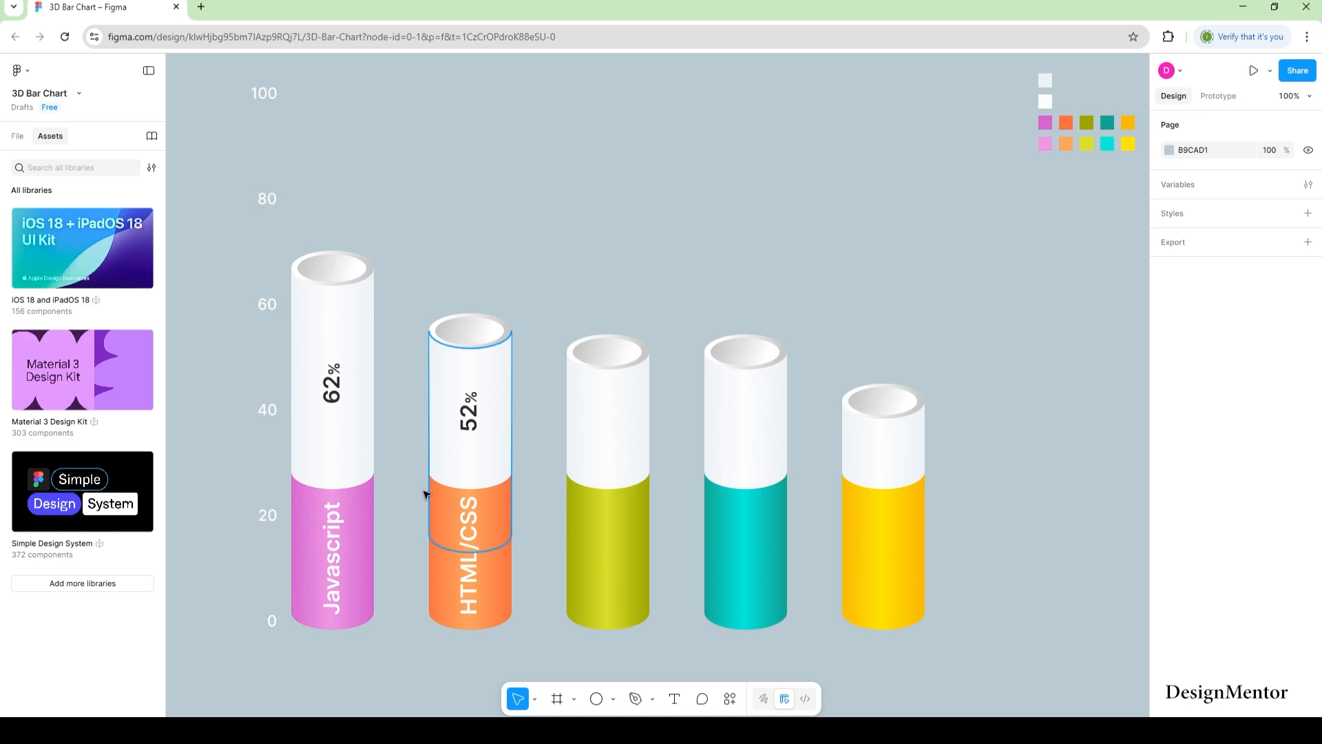
Duplicate the "52%" and "HTML/CSS" labels together and move the copies about 200 px right onto the olive bar.
click(479, 555)
shift+click(470, 428)
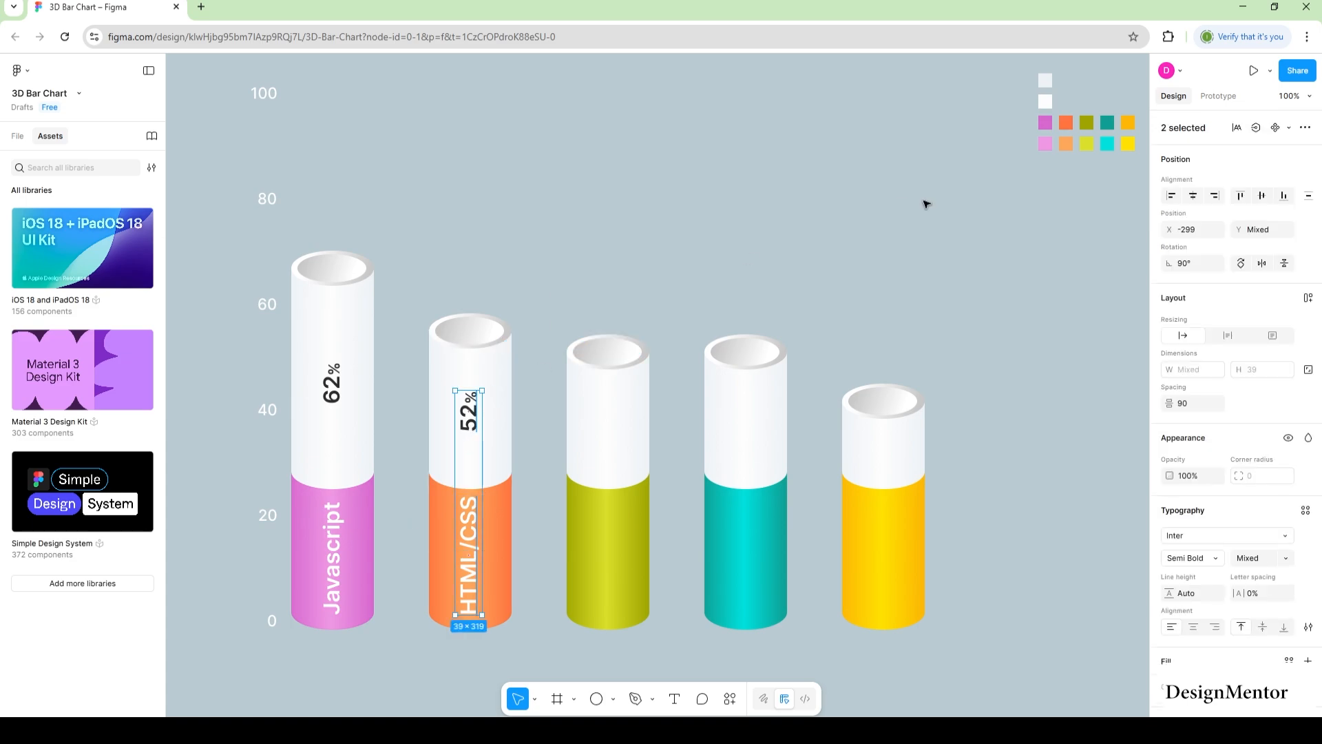
key(ctrl+d)
key(shift+Right)
key(shift+Right)
key(shift+Right)
key(shift+Right)
key(shift+Right)
key(shift+Right)
key(shift+Right)
key(shift+Right)
key(shift+Right)
key(shift+Right)
key(shift+Right)
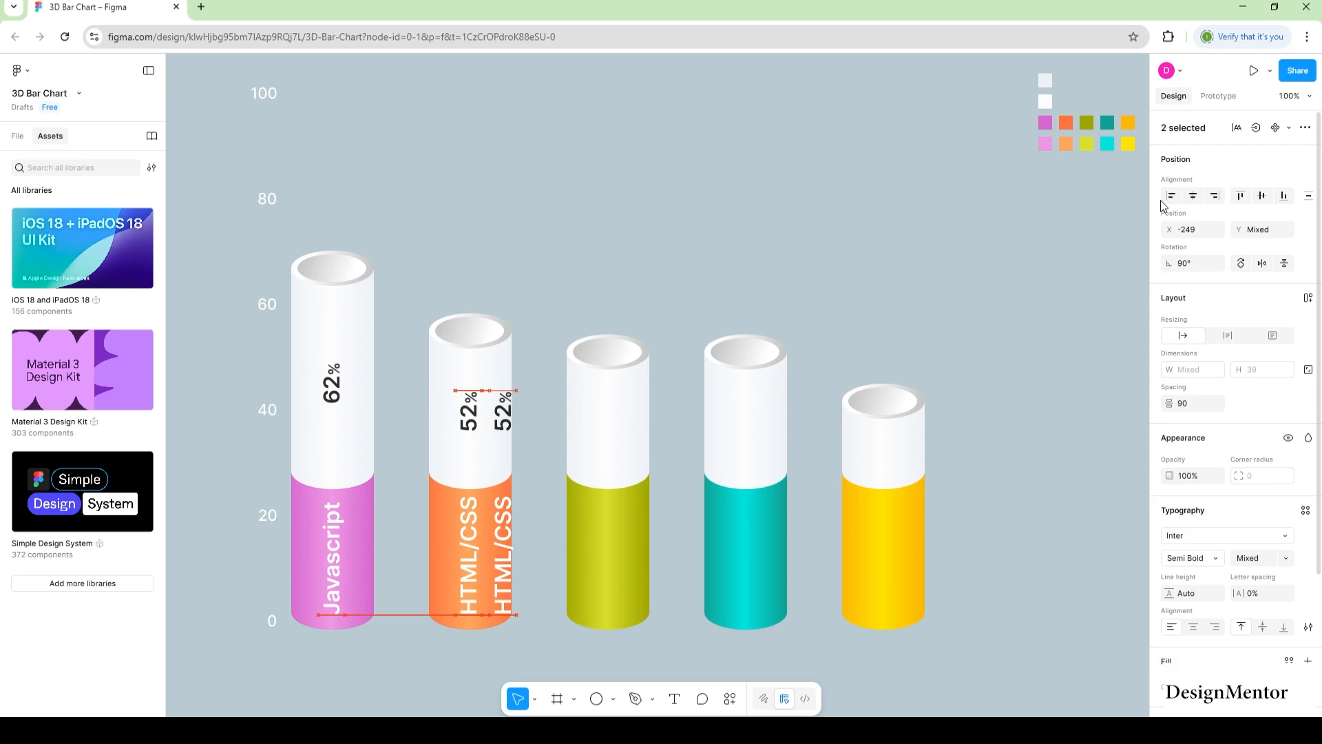
key(shift+Right)
key(shift+Right)
key(shift+Right)
key(shift+Right)
key(shift+Right)
key(shift+Right)
key(shift+Right)
key(shift+Right)
key(shift+Right)
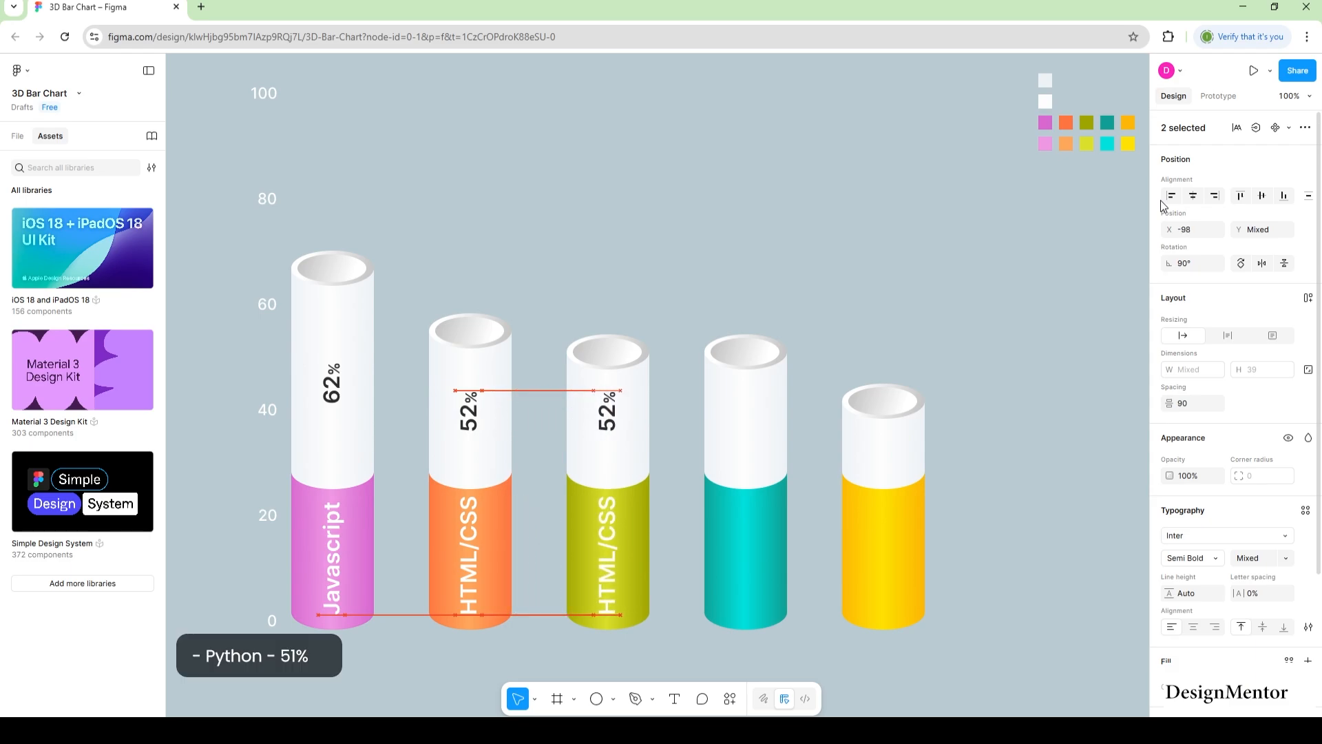
Change the olive bar's name label to "Python" and its percentage label to "51%", keeping the smaller percent sign.
click(609, 584)
key(Return)
text(Python)
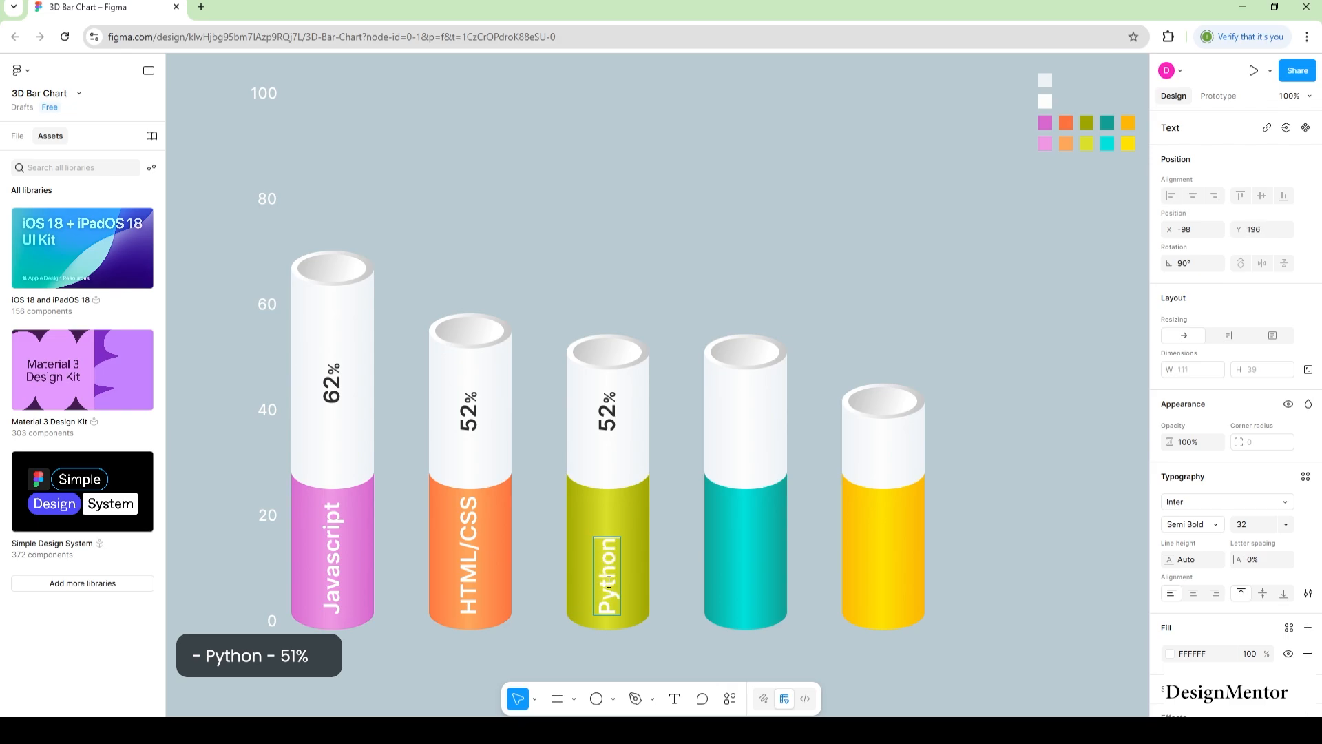
double_click(609, 416)
key(Escape)
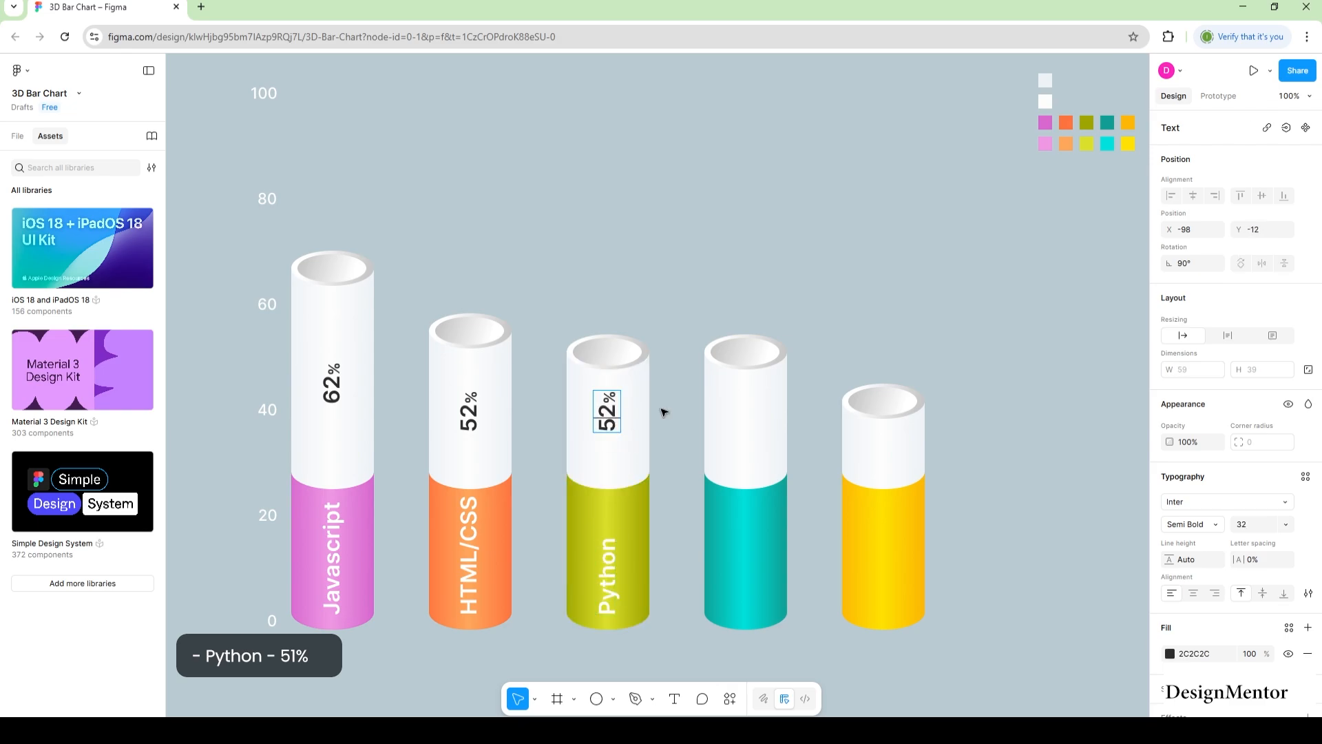
text(51)
key(Escape)
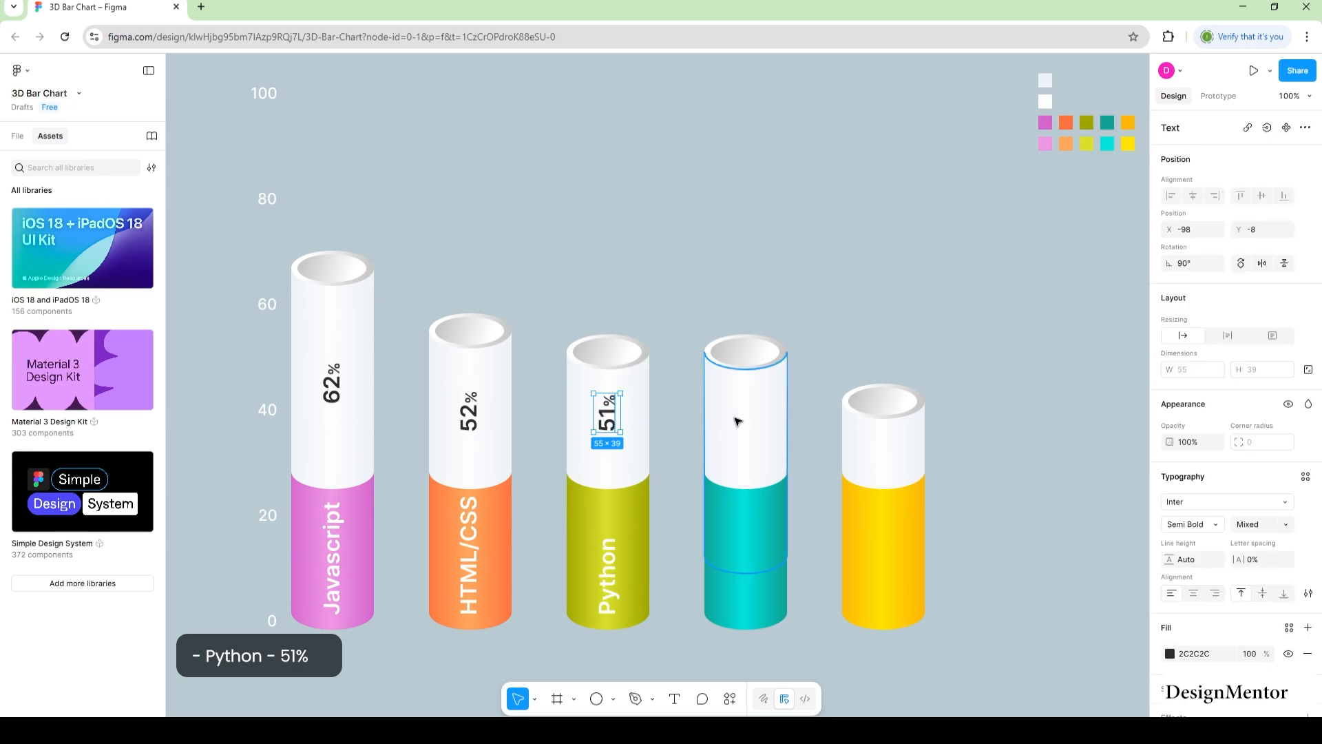
click(747, 283)
Duplicate the "51%" and "Python" labels together and move the copies 200 px right onto the teal bar.
click(612, 549)
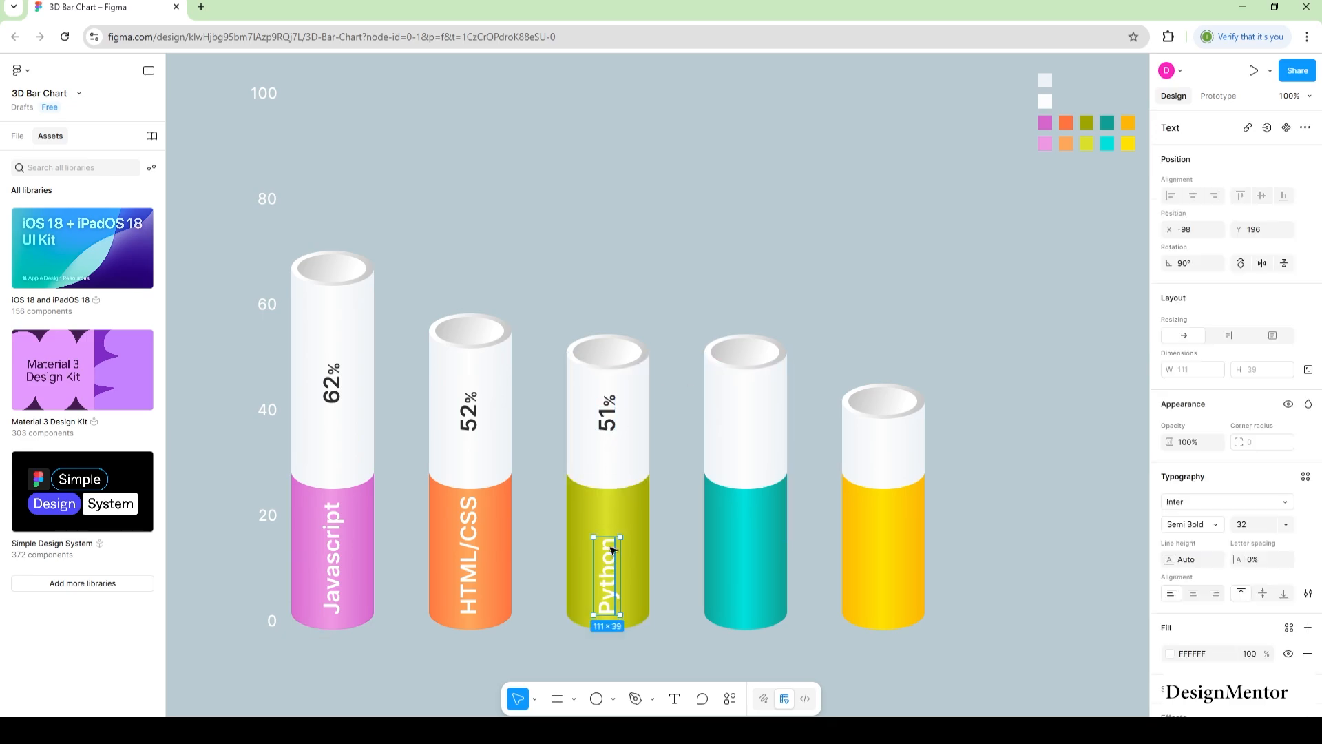
shift+click(608, 418)
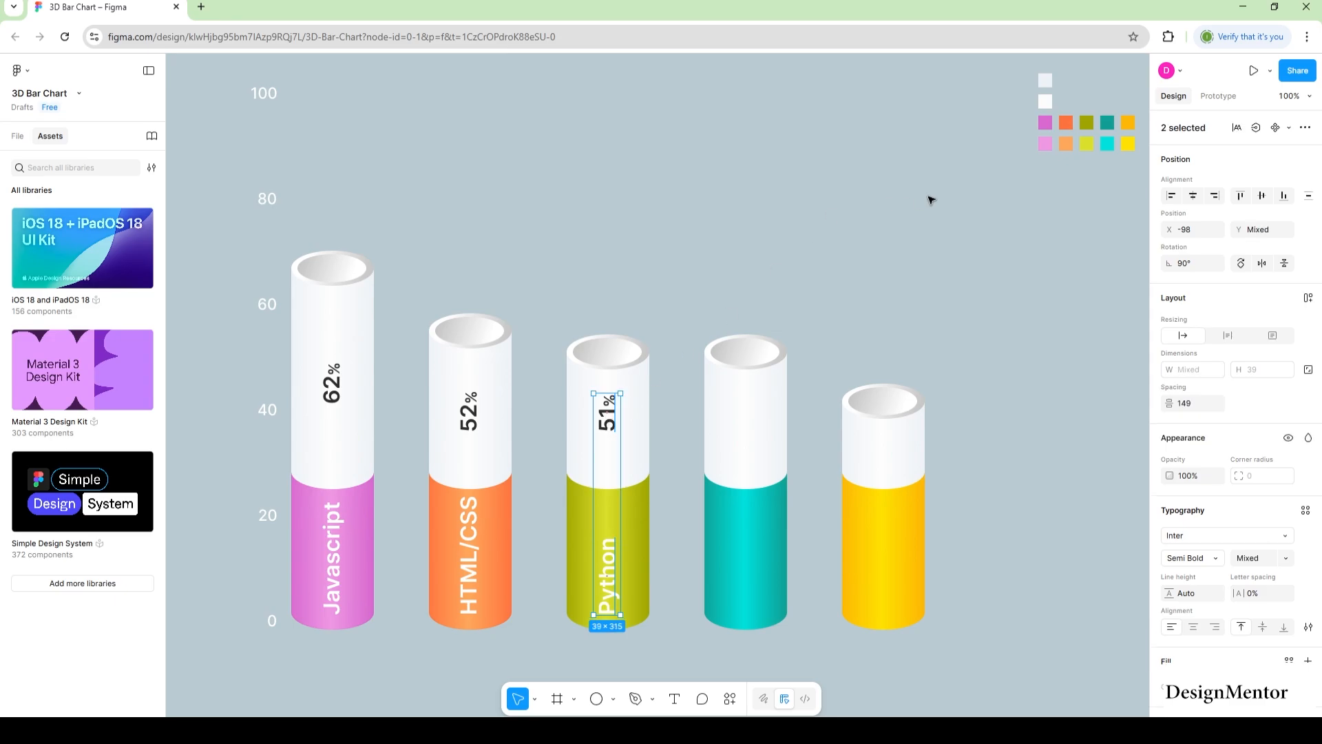
key(ctrl+d)
key(shift+Right)
key(shift+Right)
key(shift+Right)
key(shift+Right)
key(shift+Right)
key(shift+Right)
key(shift+Right)
key(shift+Right)
key(shift+Right)
key(shift+Right)
key(shift+Right)
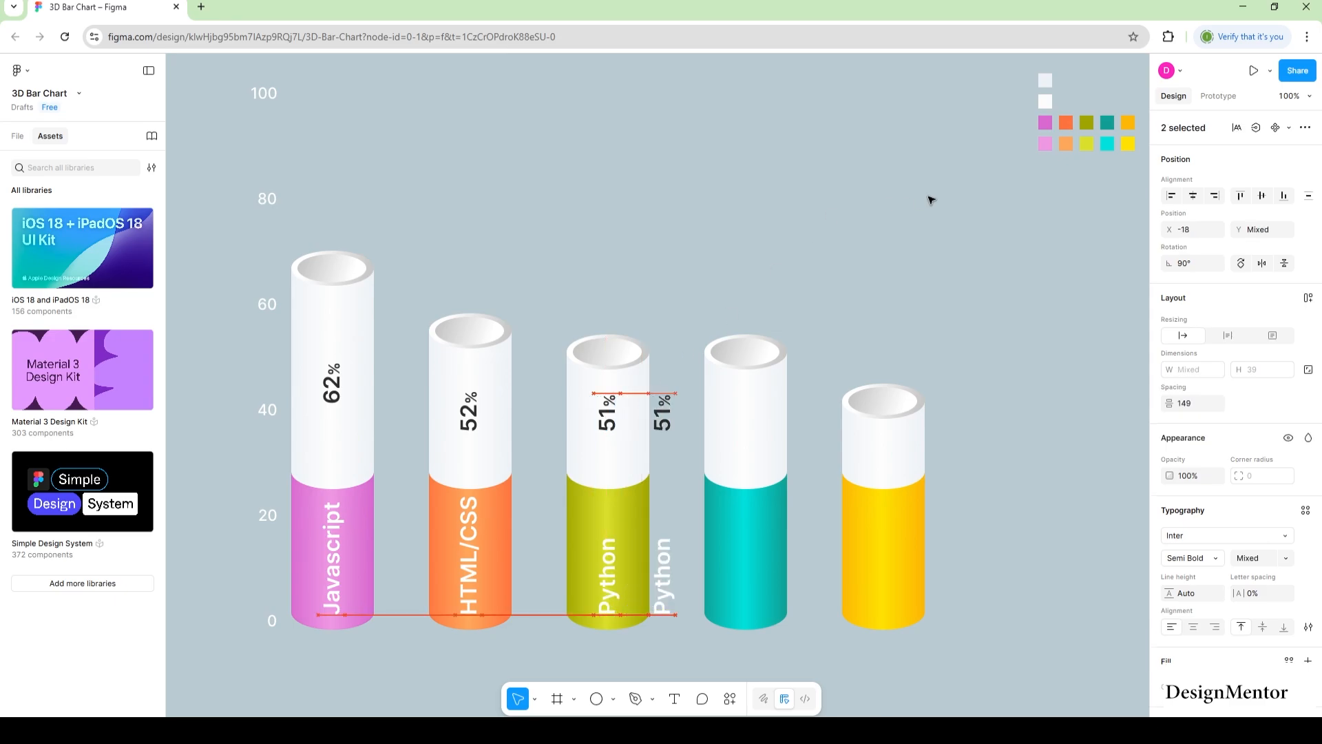
key(shift+Right)
key(shift+Right)
key(shift+Right)
key(shift+Right)
key(shift+Right)
key(shift+Right)
key(shift+Right)
key(shift+Right)
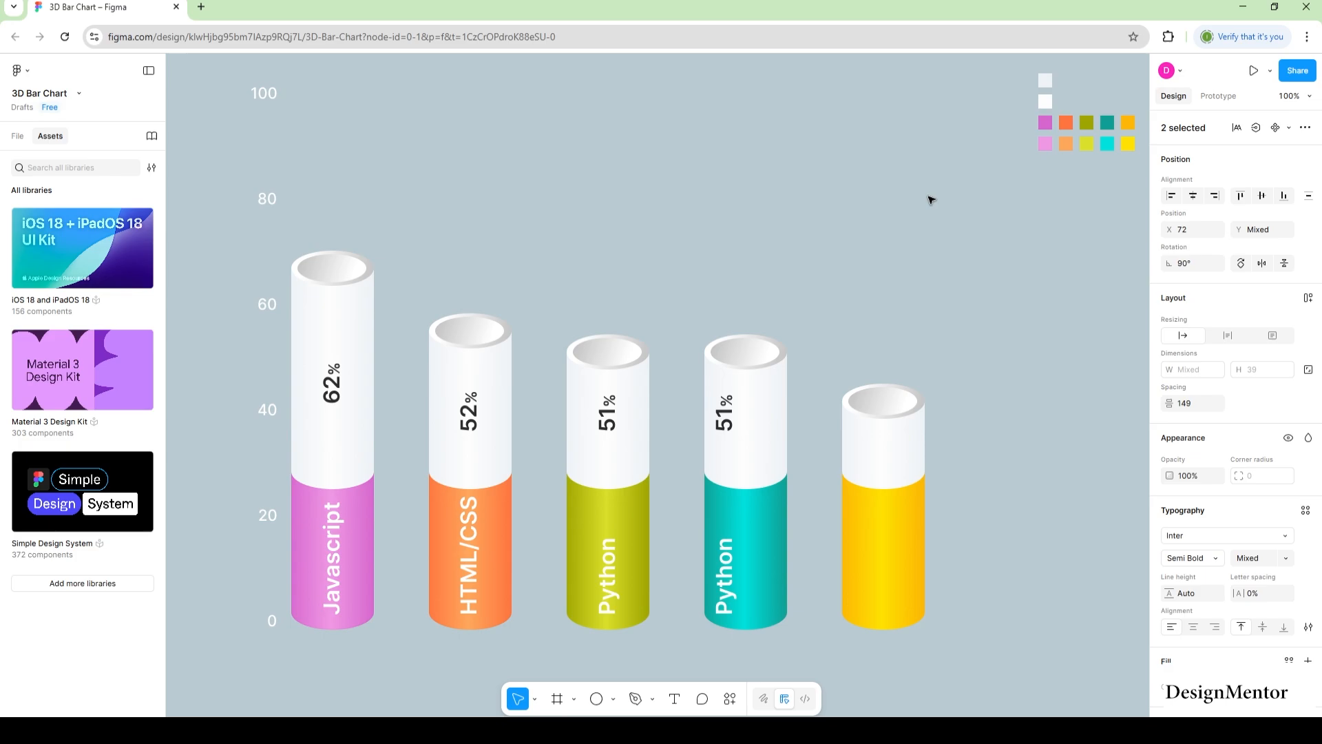
key(shift+Right)
key(shift+Right)
key(shift+Left)
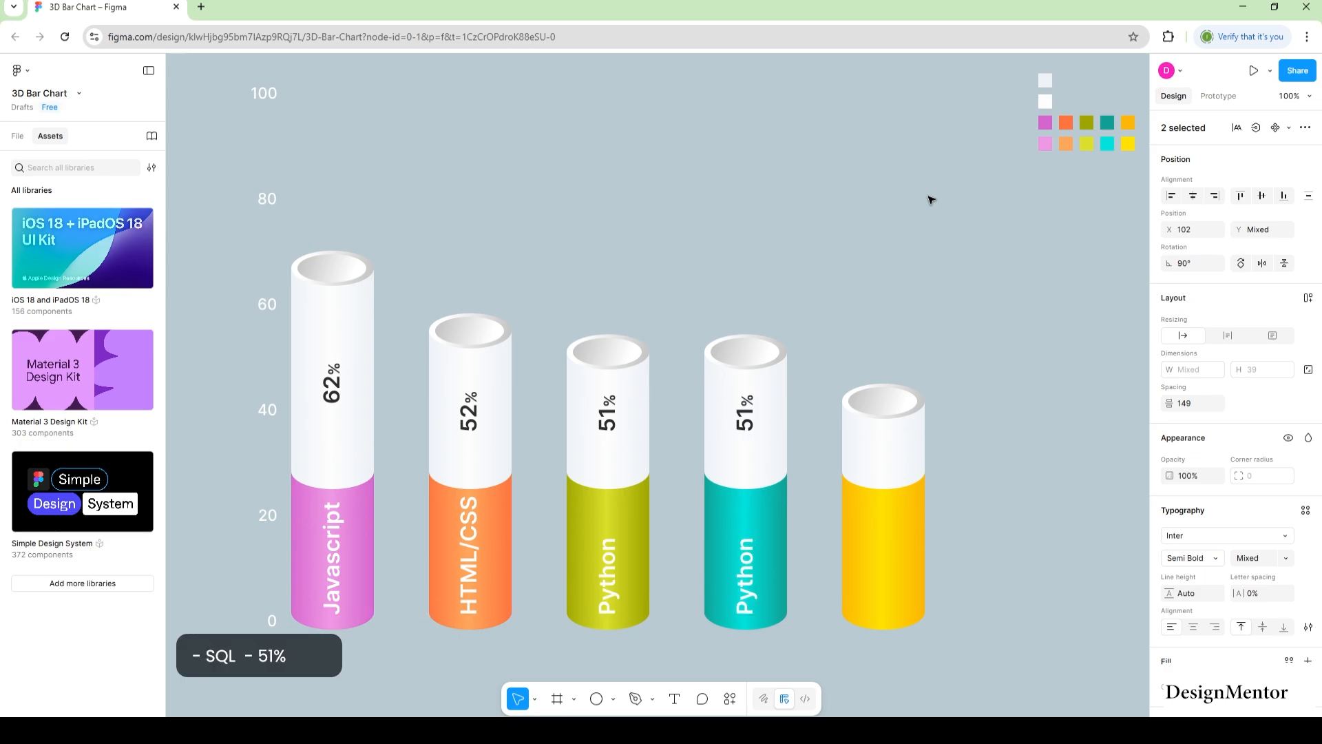
Change the teal bar's name label to "SQL" at Y 193 and raise the "Python" label to Y 176.
click(931, 200)
double_click(747, 575)
text(SQ)
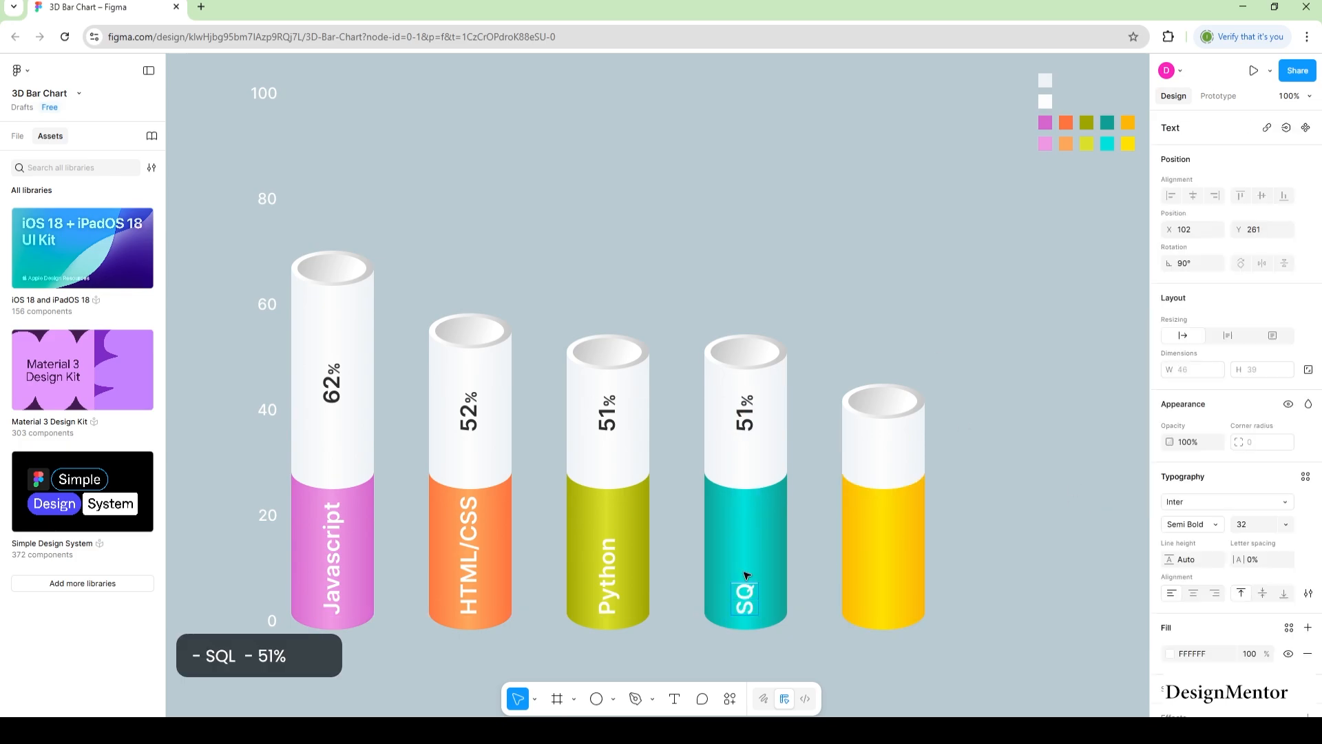
text(L)
key(Escape)
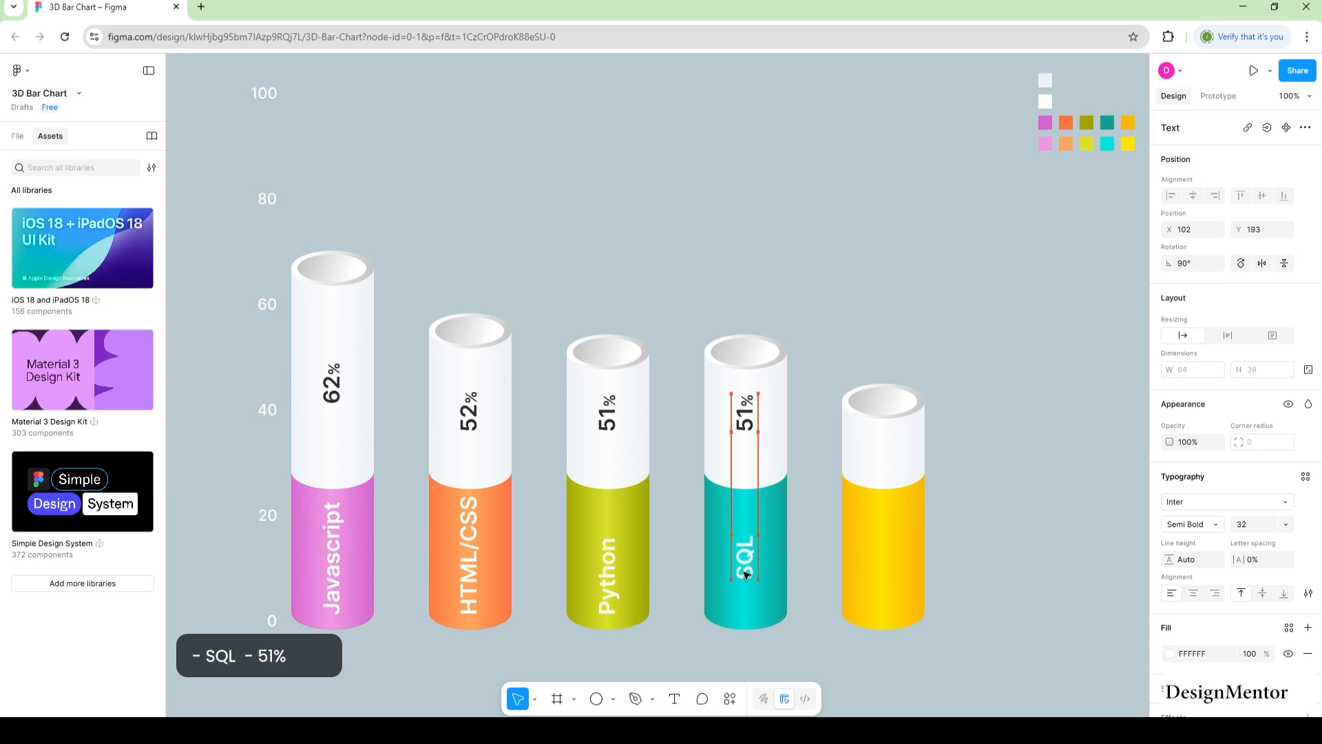
click(606, 571)
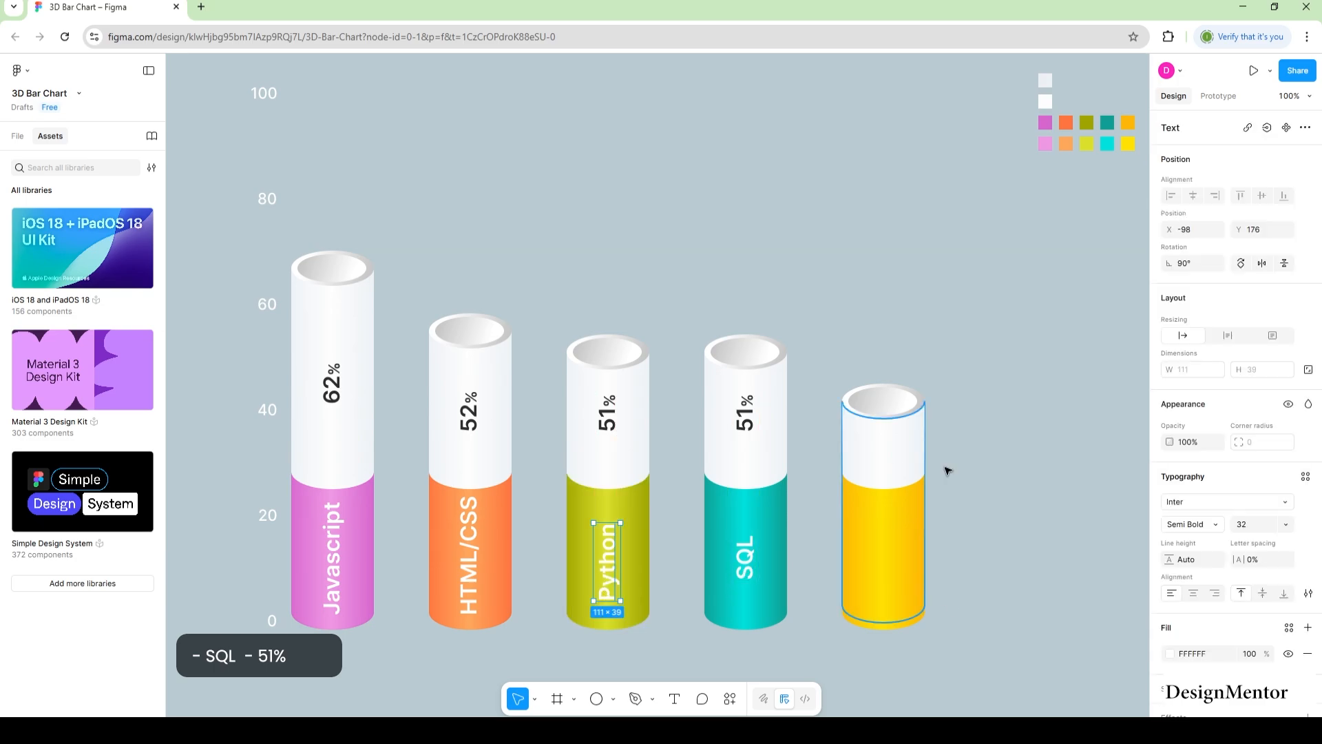
click(1023, 485)
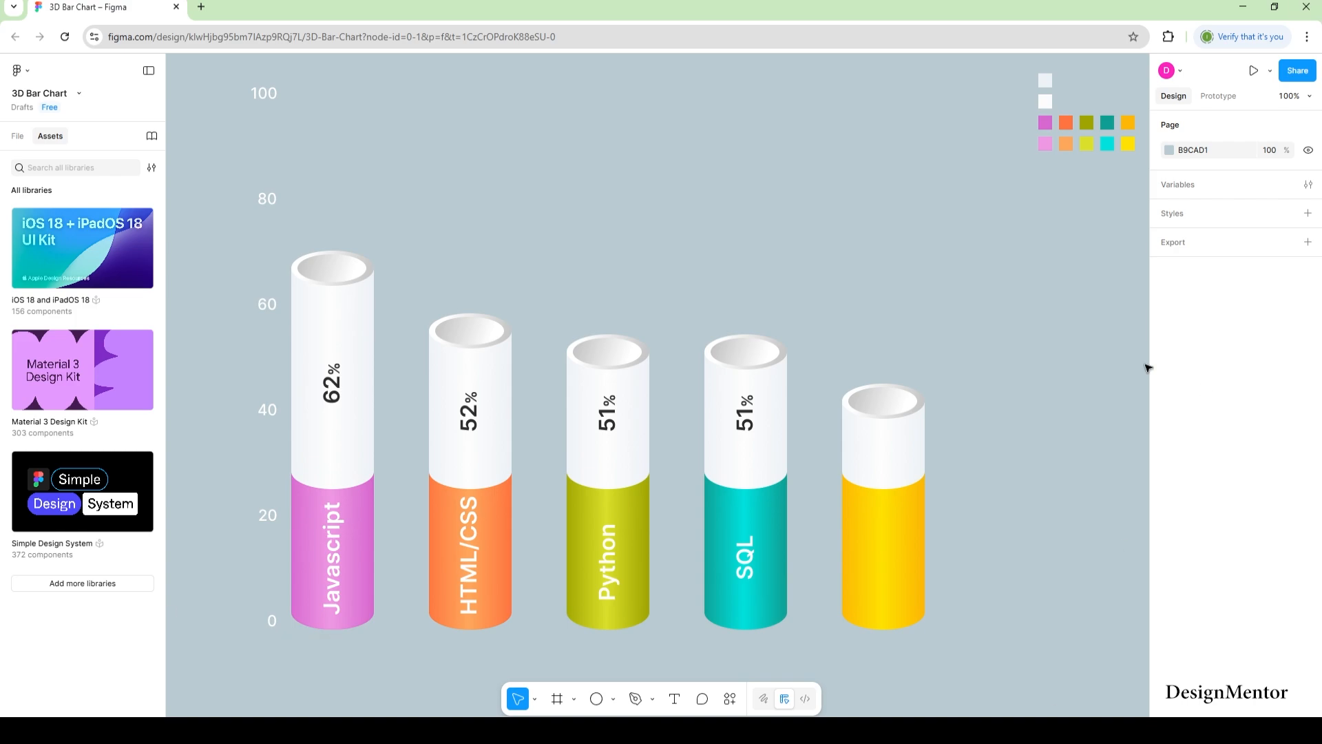
Duplicate the teal bar's "51%" and "SQL" labels together and move the copies 200 px right onto the yellow bar.
click(749, 554)
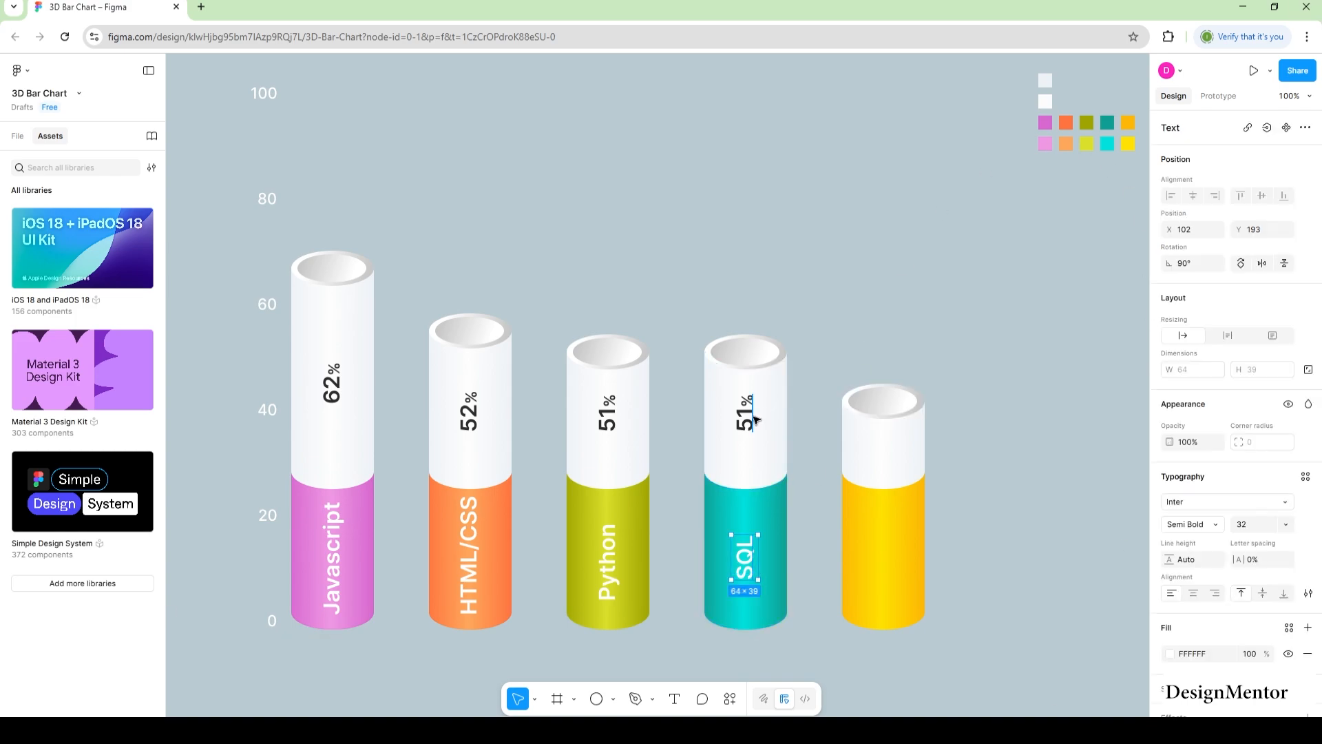
shift+click(754, 420)
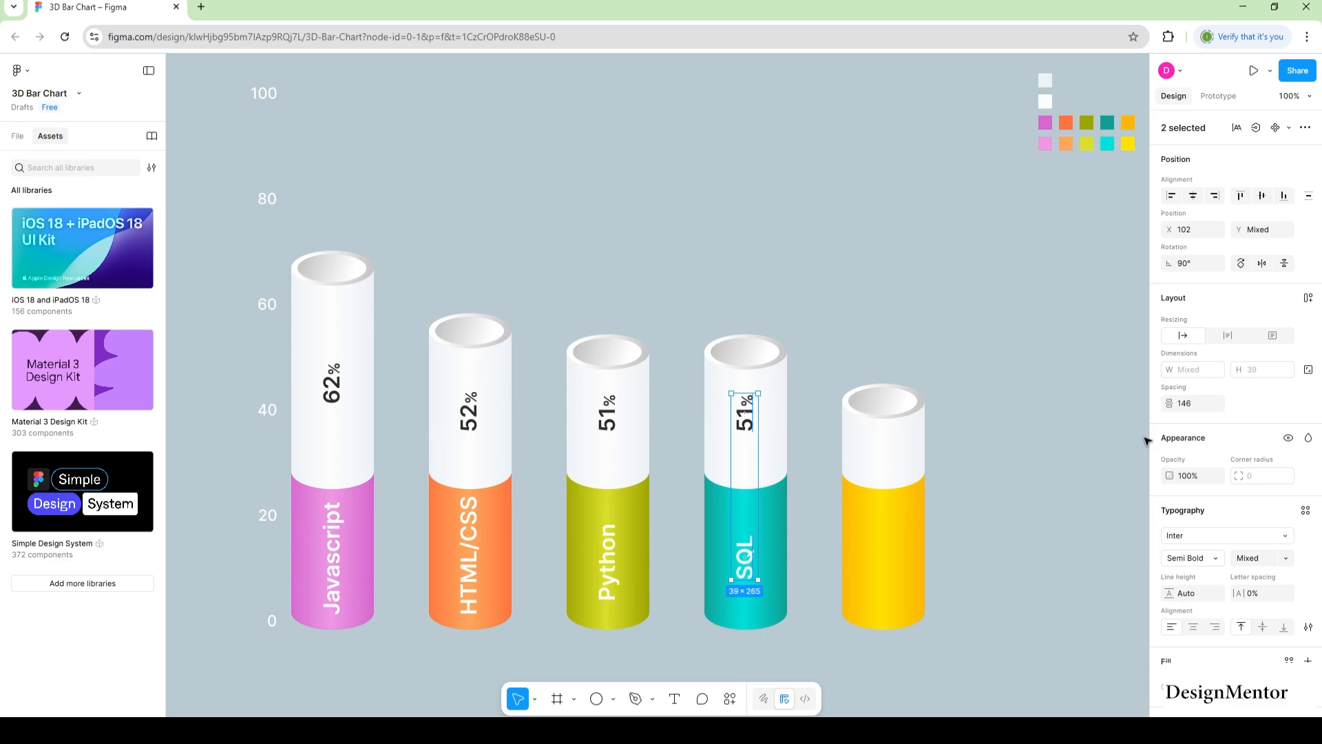
key(ctrl+d)
key(shift+Right)
key(shift+Right)
key(shift+Right)
key(shift+Right)
key(shift+Right)
key(shift+Right)
key(shift+Right)
key(shift+Right)
key(shift+Right)
key(shift+Right)
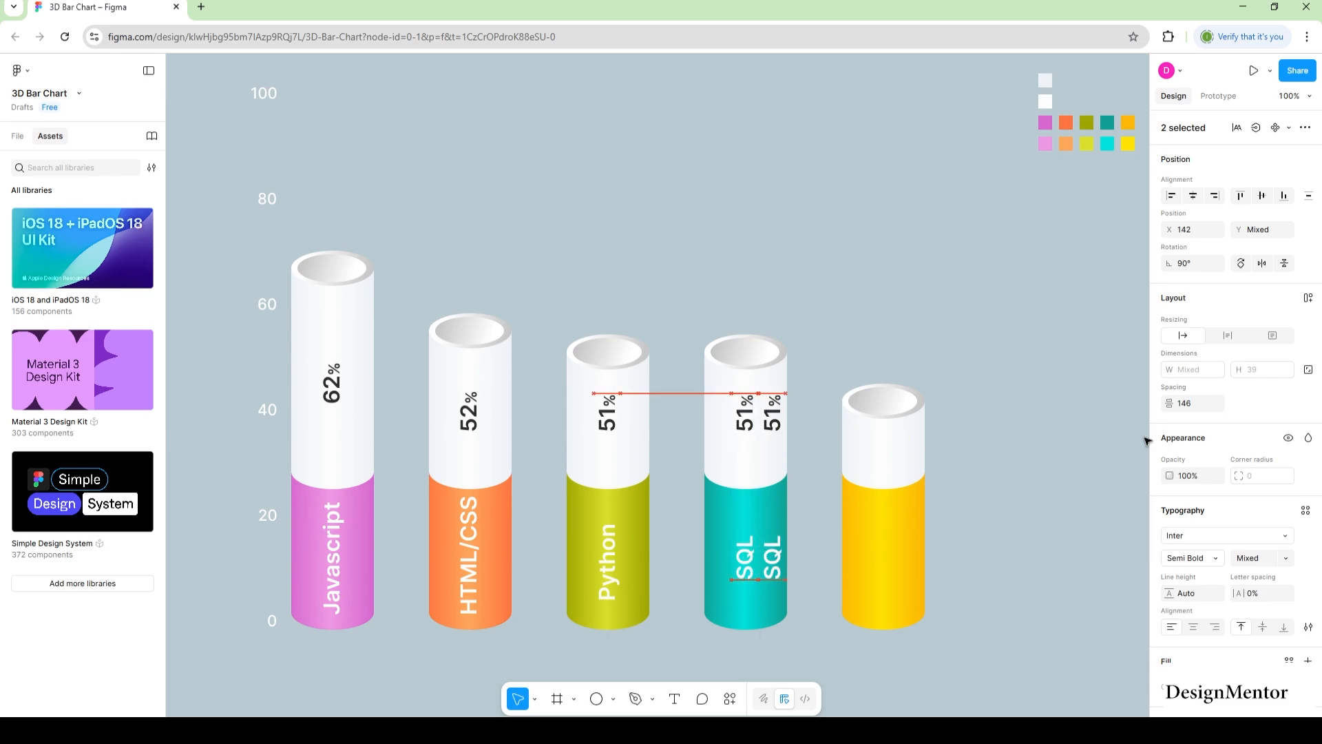
key(shift+Right)
key(shift+Right)
key(shift+Right)
key(shift+Right)
key(shift+Right)
key(shift+Right)
key(shift+Right)
key(shift+Right)
key(shift+Right)
key(shift+Right)
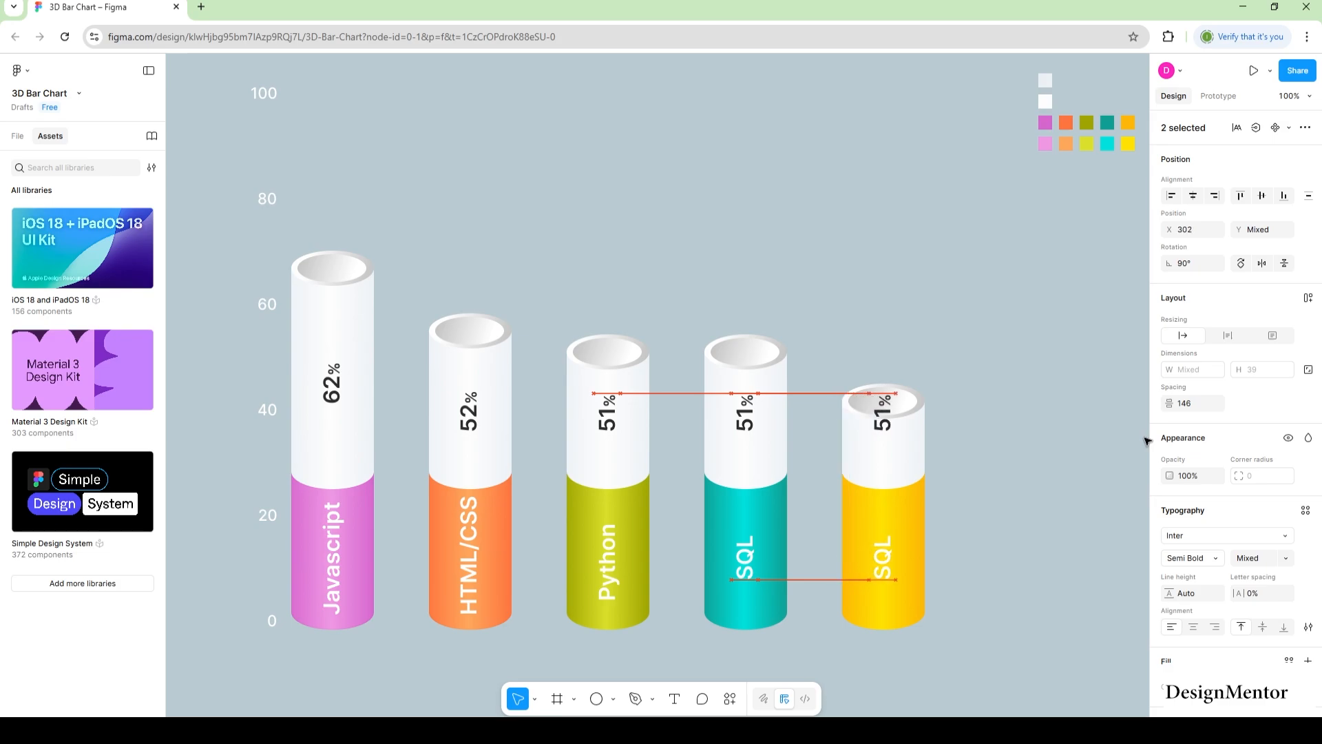
click(1007, 391)
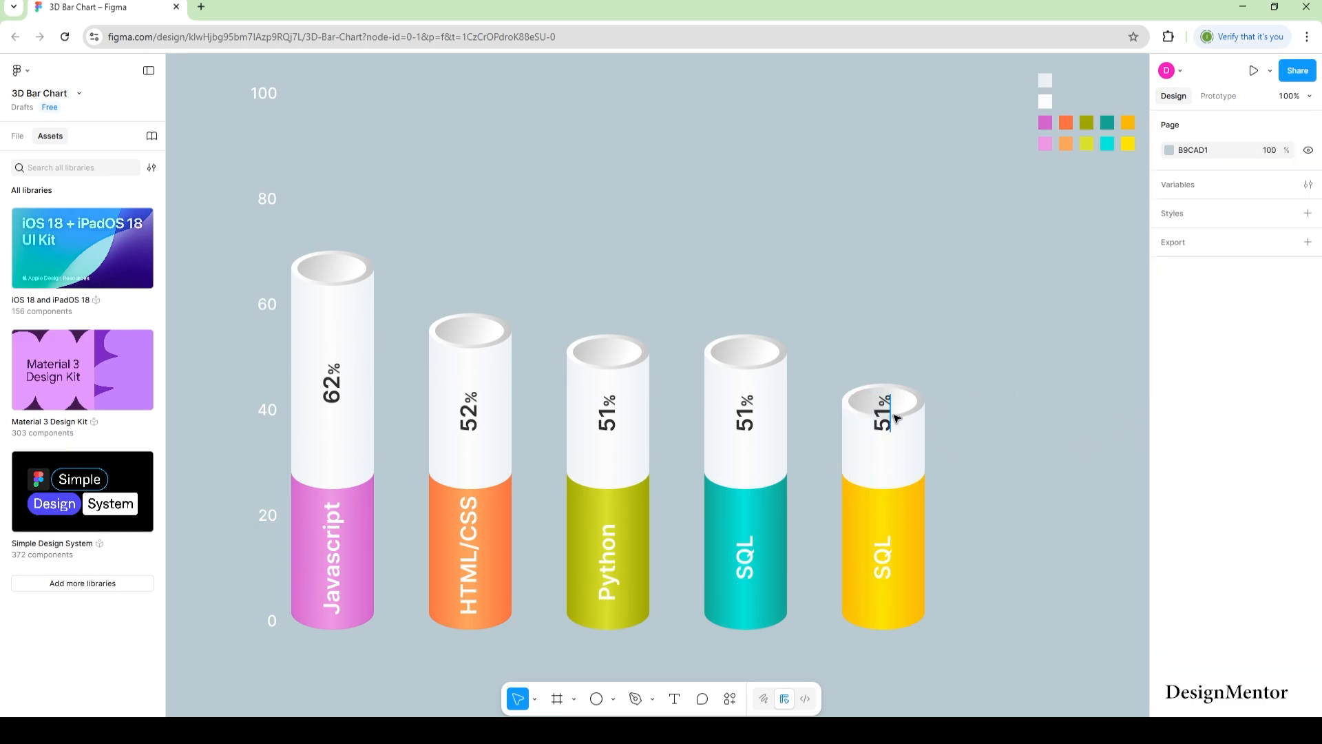
Lower the yellow bar's percentage label to Y 42, below the cylinder's opening.
click(887, 428)
key(shift+Down)
key(shift+Down)
key(shift+Down)
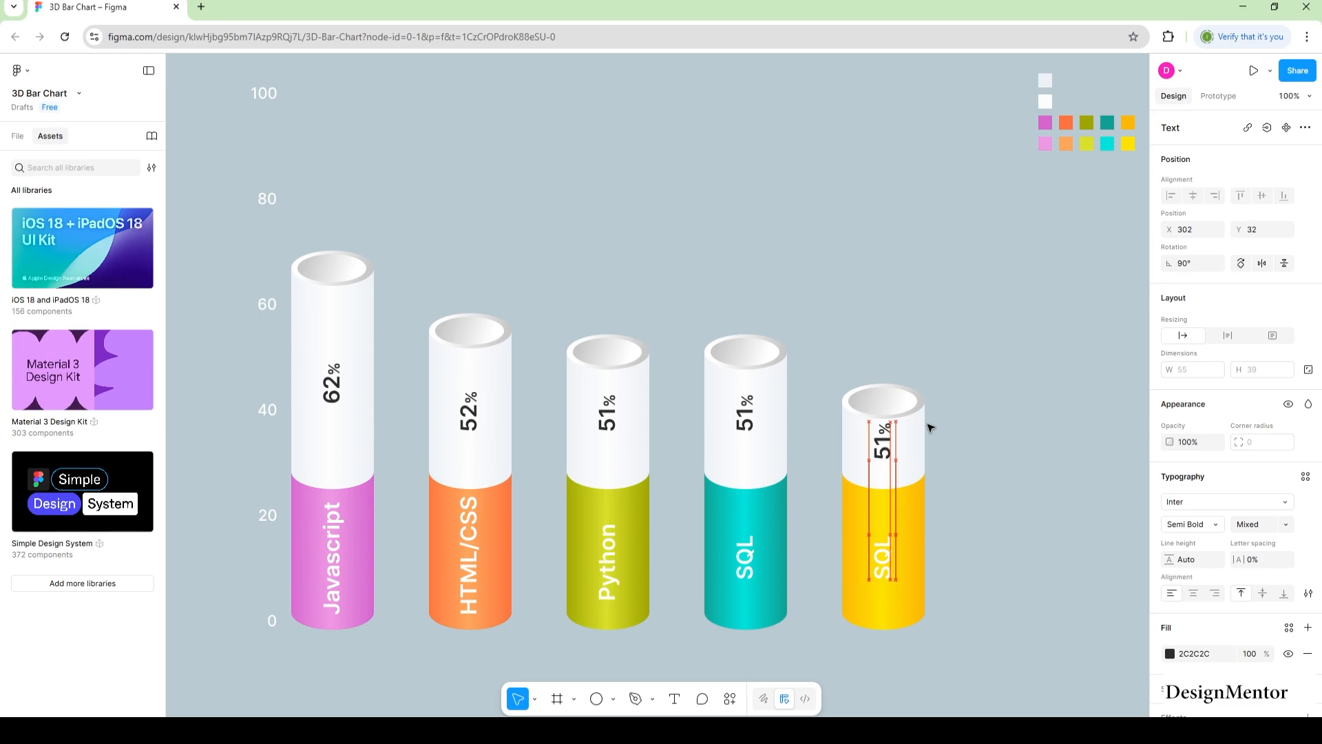
Change the yellow bar's name label to "Typescrpt" and lower it to Y 148 within the yellow segment.
double_click(888, 561)
text(yp)
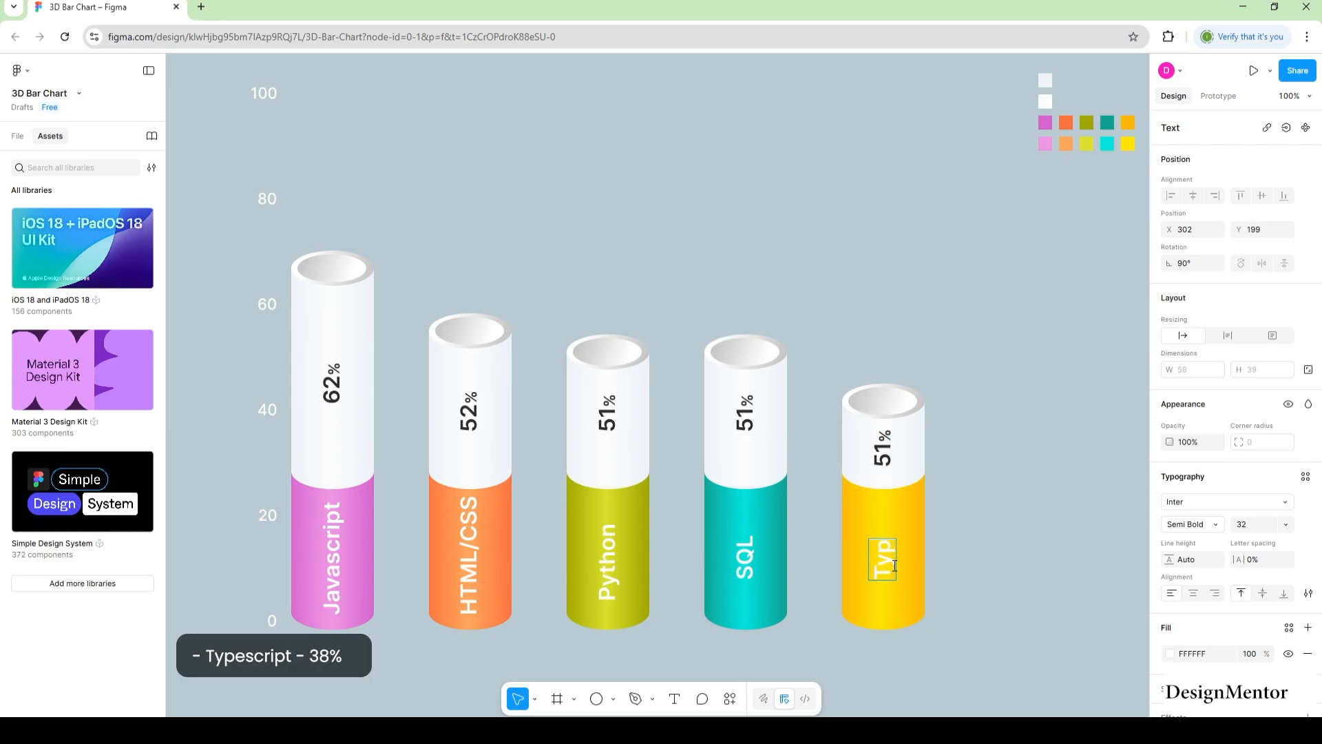
text(escript)
key(Escape)
key(shift+Down)
key(shift+Down)
key(Up)
key(Up)
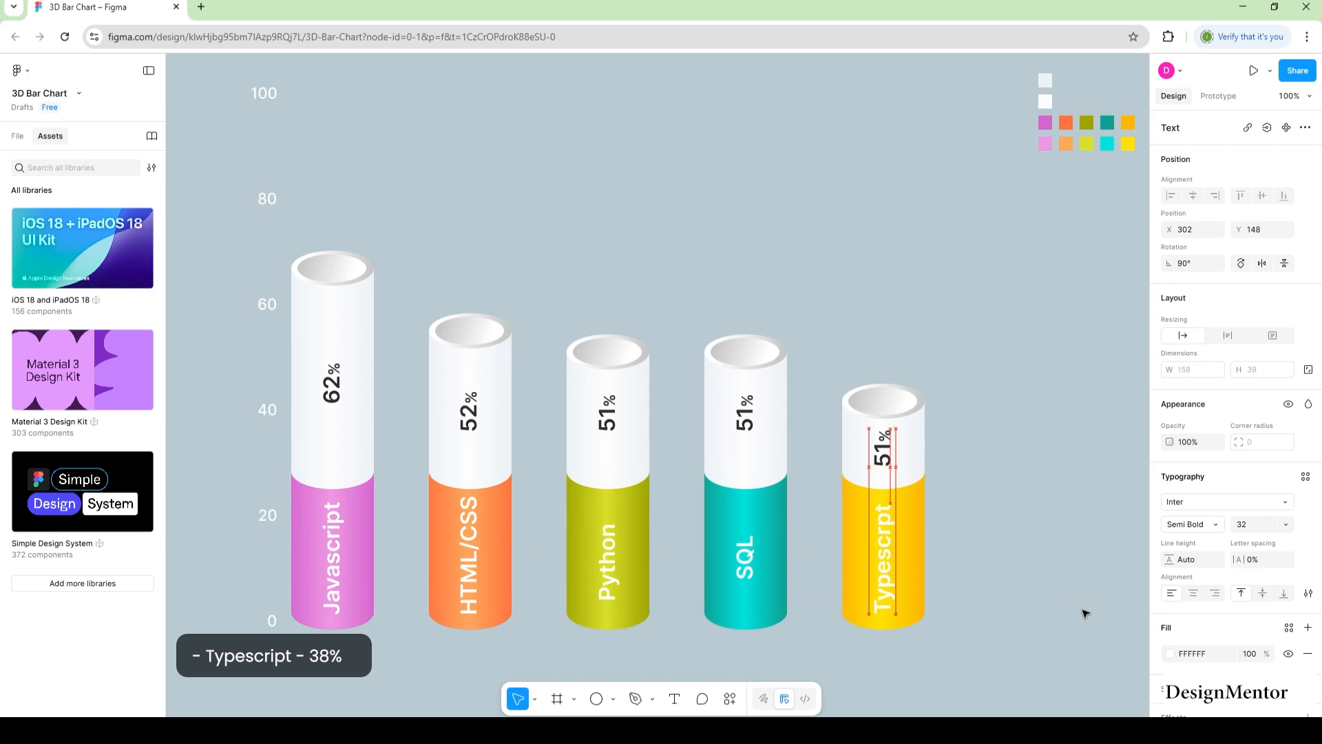
click(1078, 612)
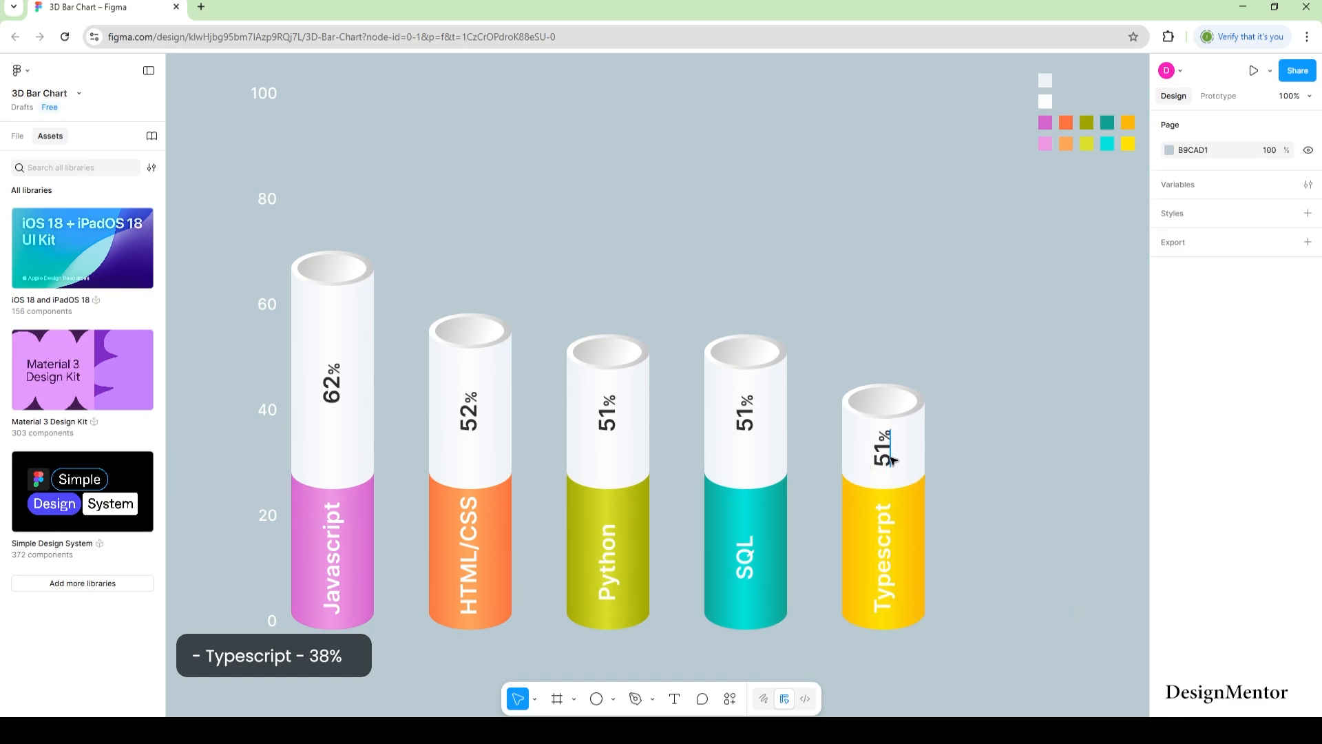
Change the yellow bar's percentage label to "38%", keeping the smaller percent sign, and nudge it slightly down.
click(890, 459)
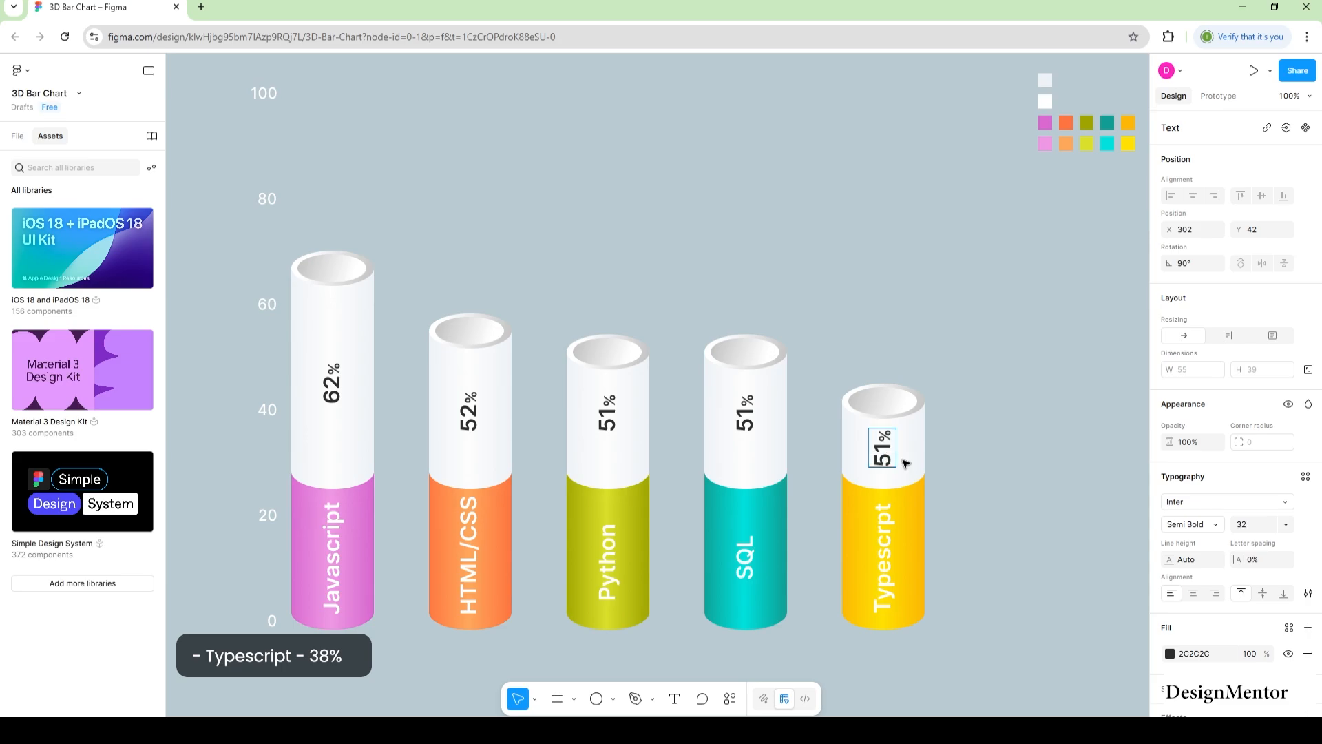
key(Return)
text(38%)
key(Escape)
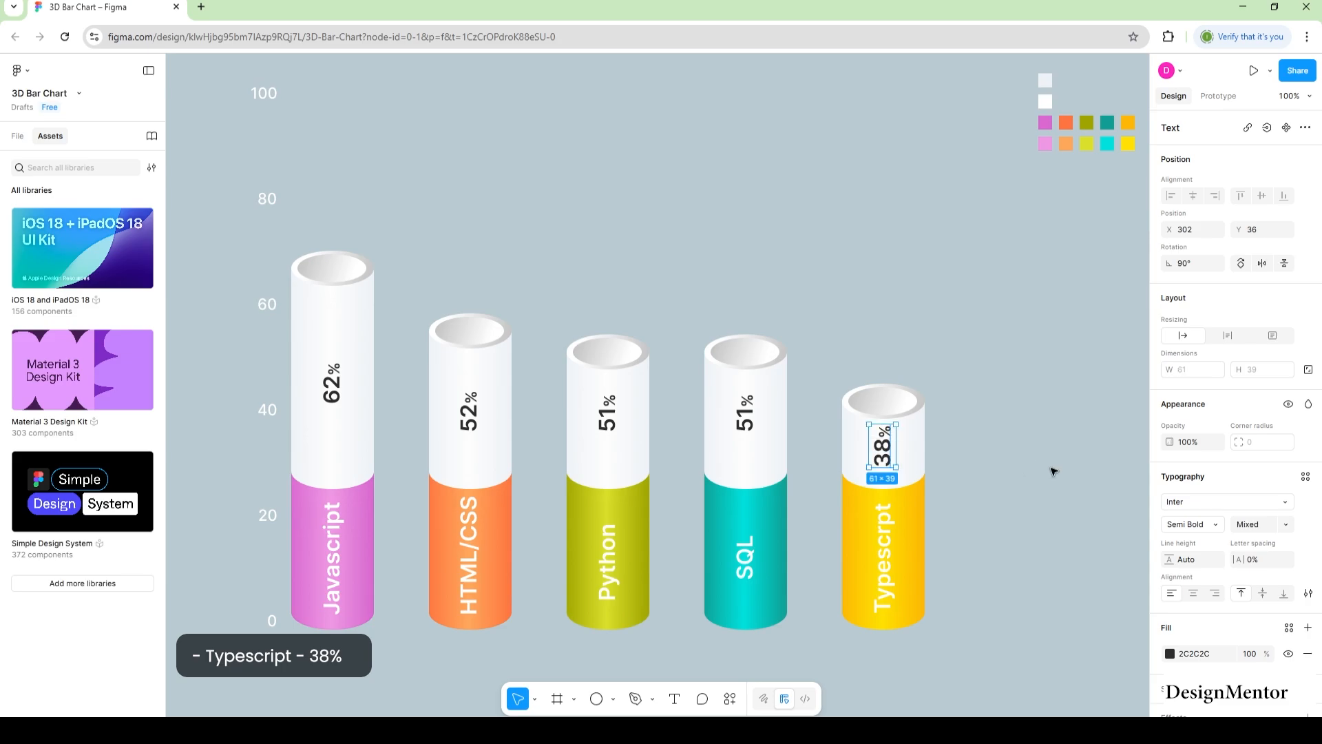
key(Down)
click(1054, 471)
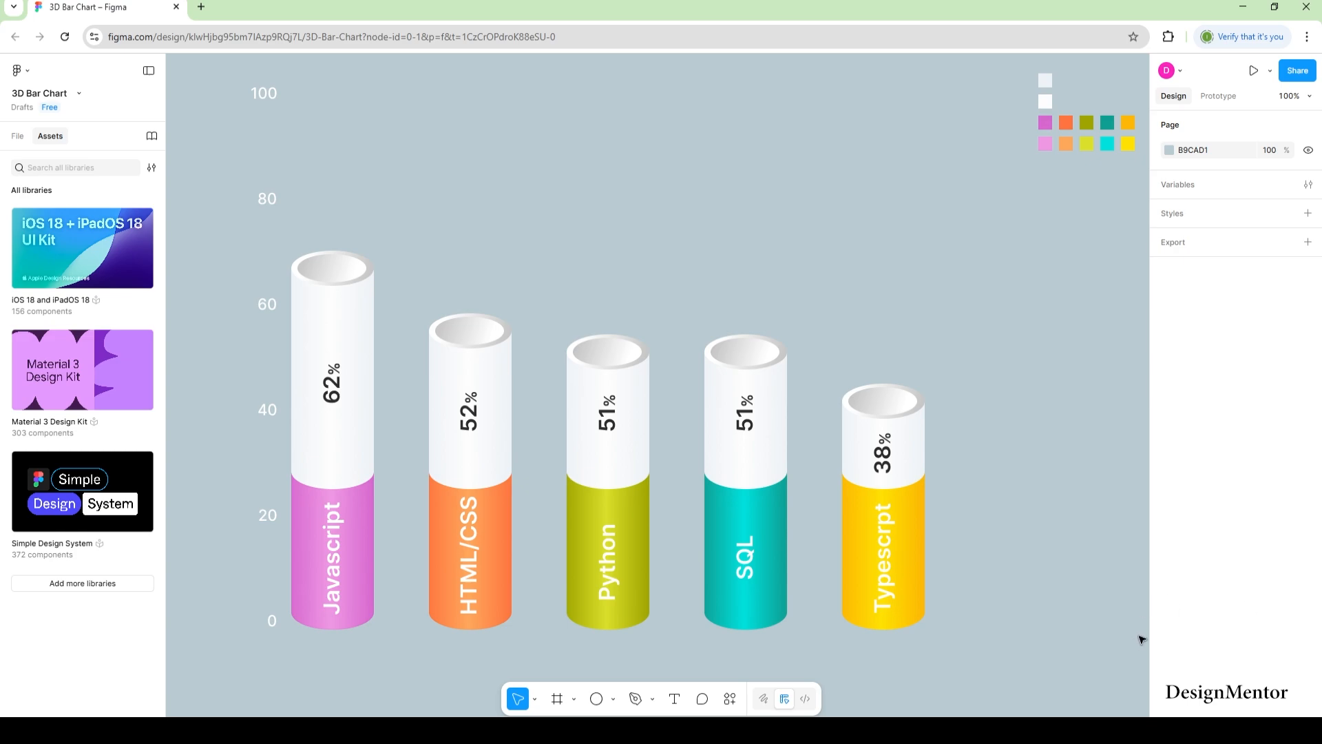
Draw a wide rectangle about 1372 × 202 px across the lower part of the bars.
click(613, 698)
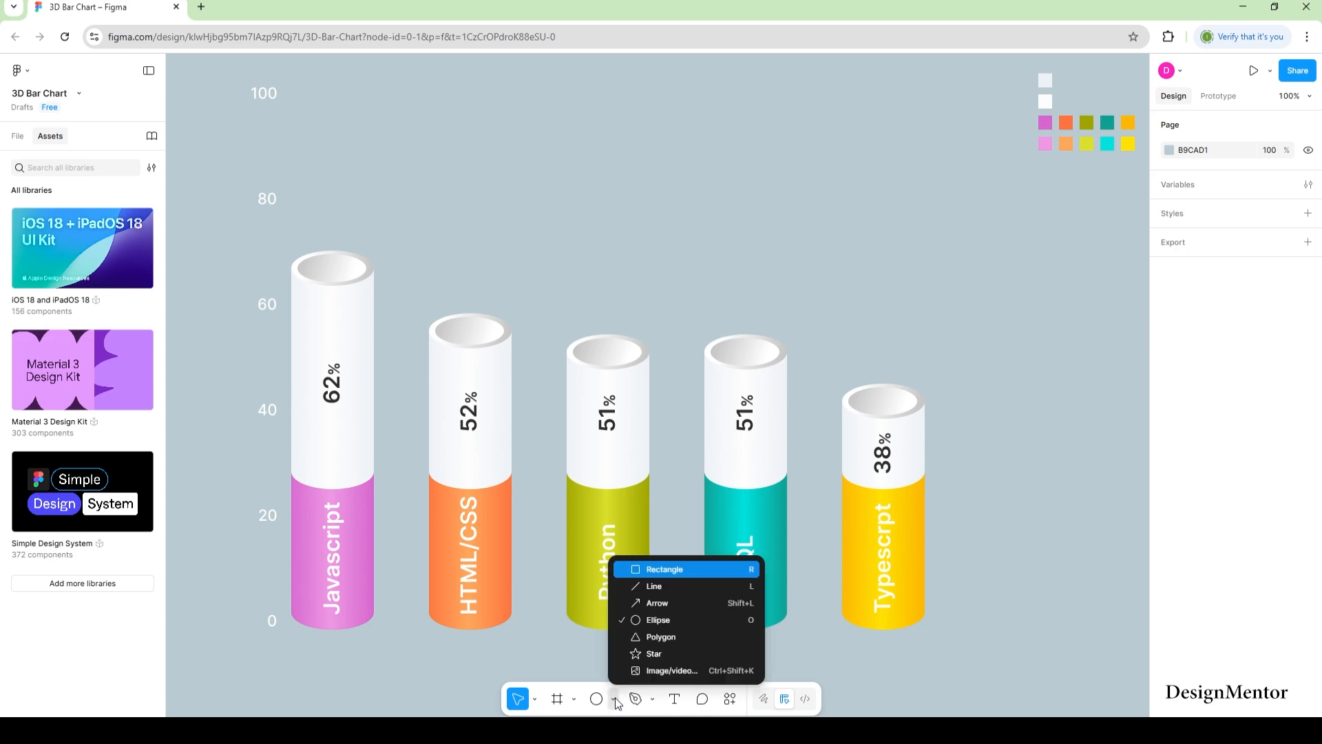
click(661, 569)
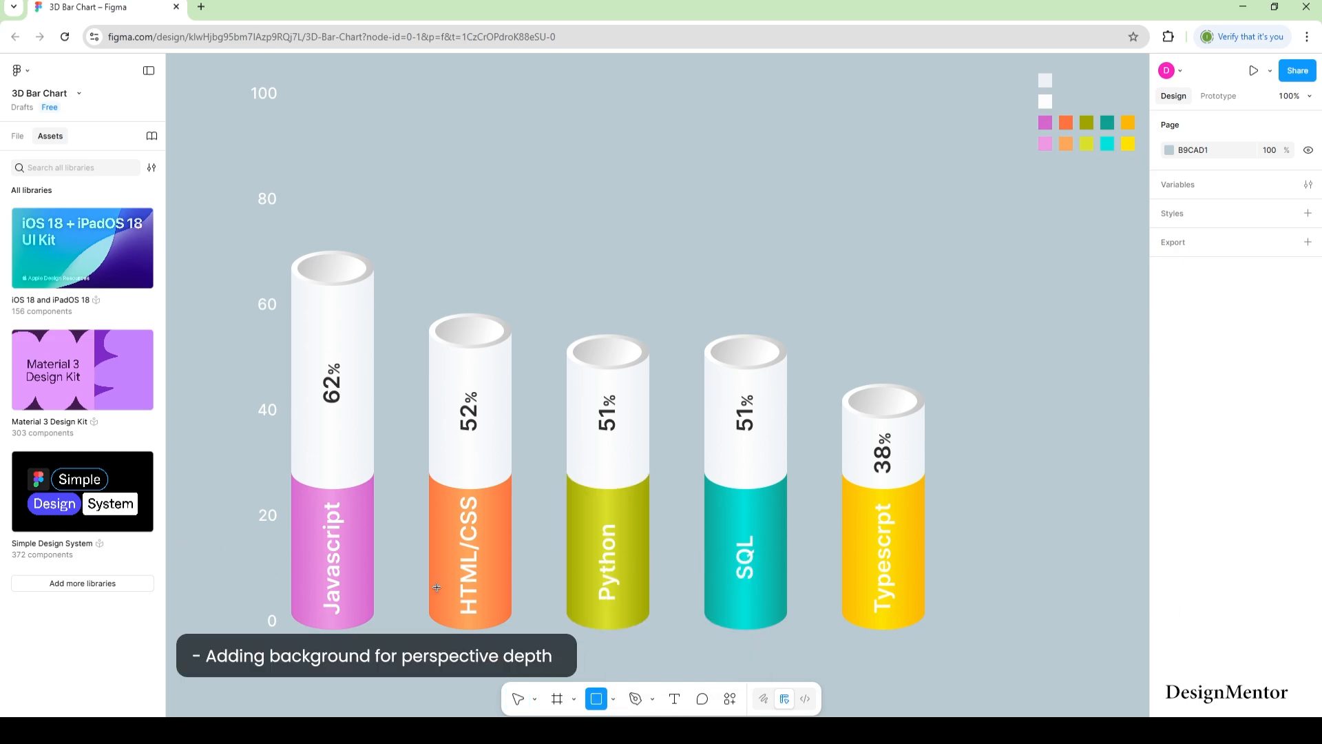
drag(183, 531, 1127, 675)
click(1043, 482)
click(1043, 551)
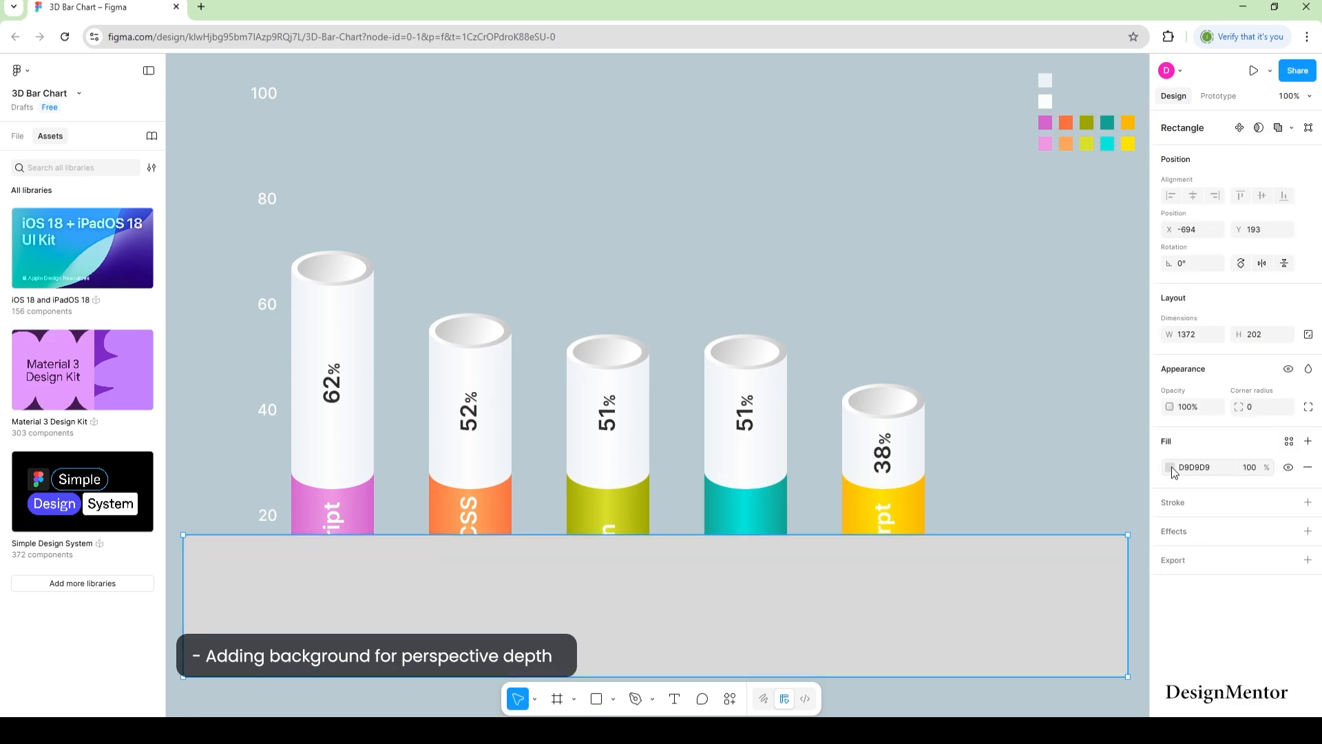
Fill the wide rectangle with a linear gradient from D1E5EE to 9CABB2.
click(1168, 466)
click(1018, 388)
click(995, 446)
click(839, 585)
click(803, 511)
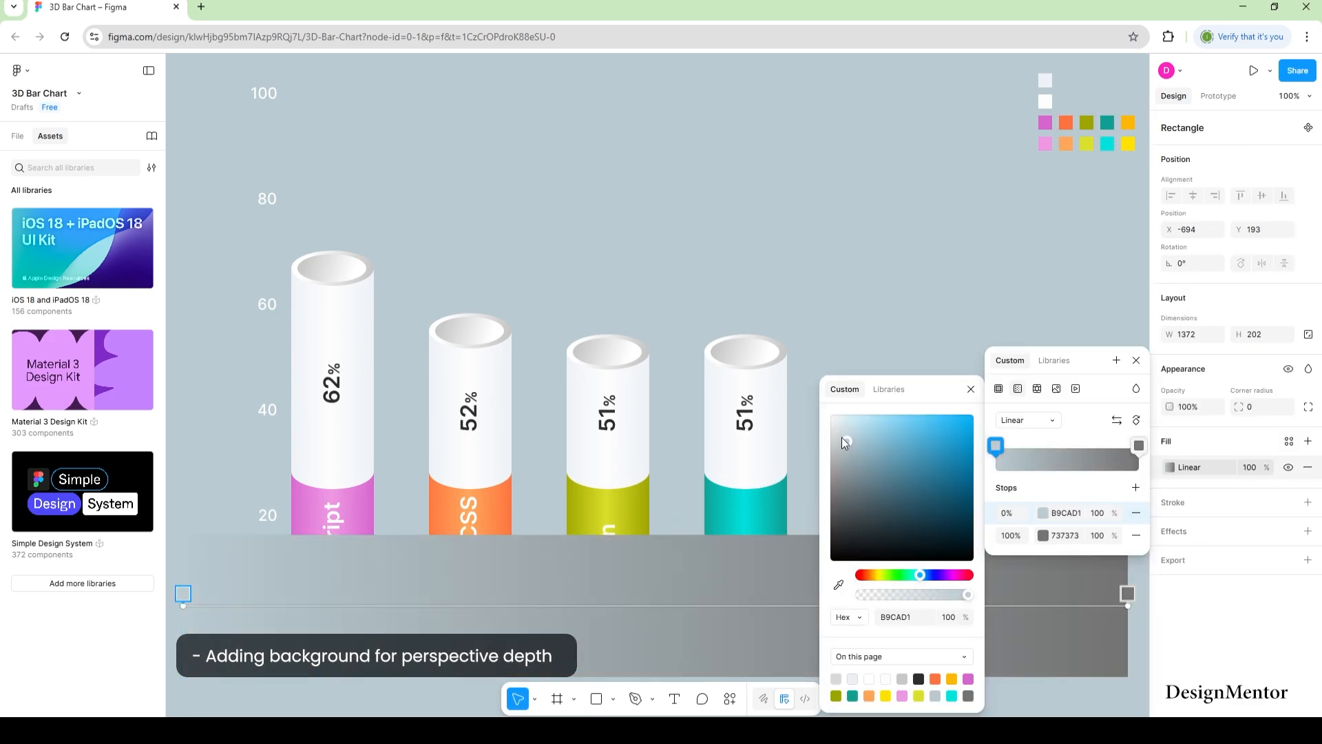
mouse_move(847, 440)
mouse_down()
mouse_move(847, 425)
mouse_move(848, 443)
mouse_up()
click(1139, 445)
click(840, 571)
click(677, 497)
click(1137, 362)
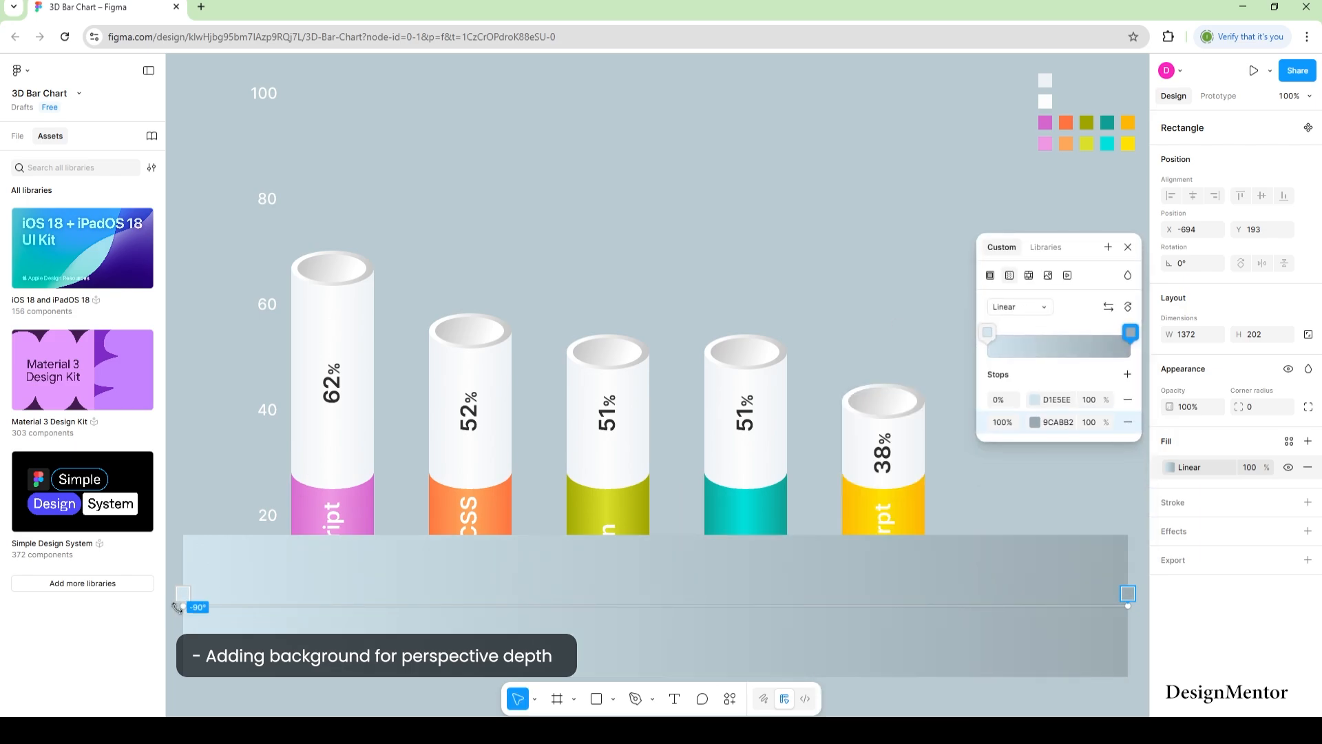
Turn the rectangle's gradient vertical, with the light stop at the upper edge and the dark stop at the lower edge.
drag(182, 593, 647, 548)
drag(1127, 593, 655, 671)
click(1027, 508)
Move the rectangle's two upper corner points inward to form a trapezoid floor in perspective.
double_click(944, 610)
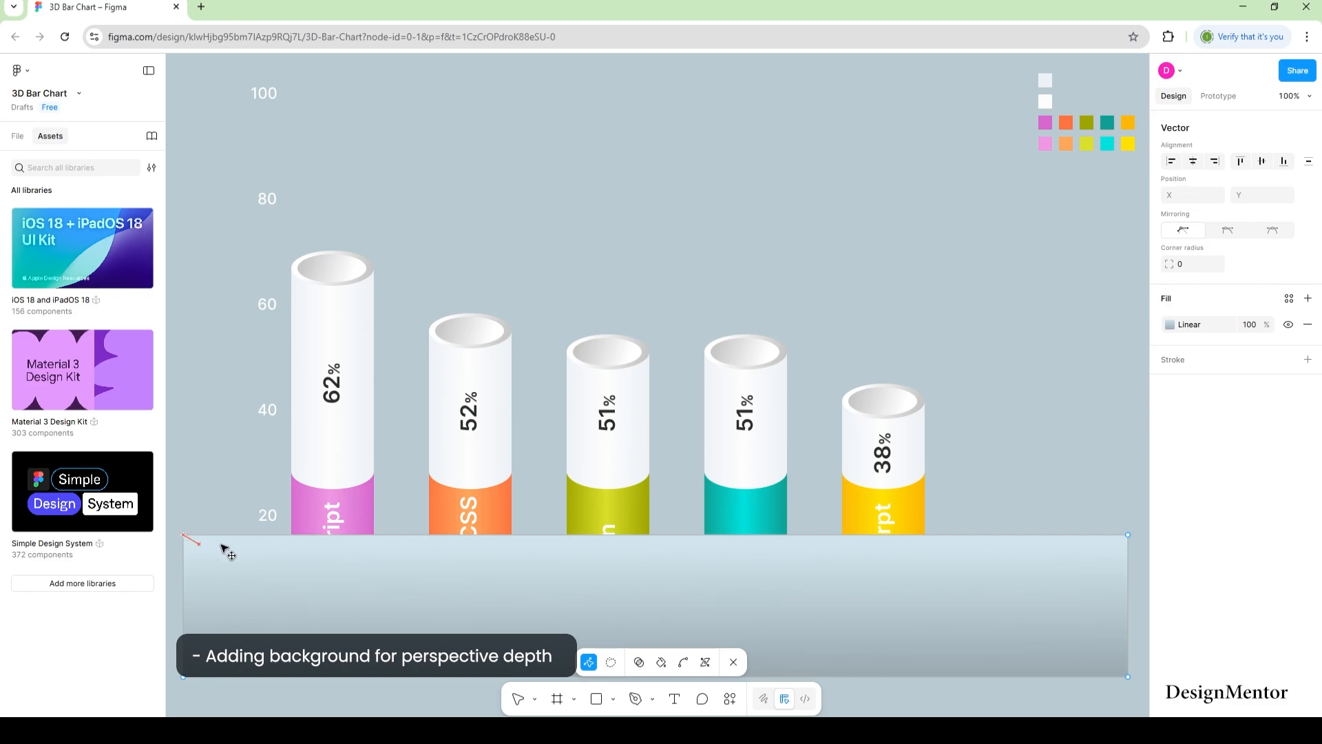
key(Escape)
double_click(186, 538)
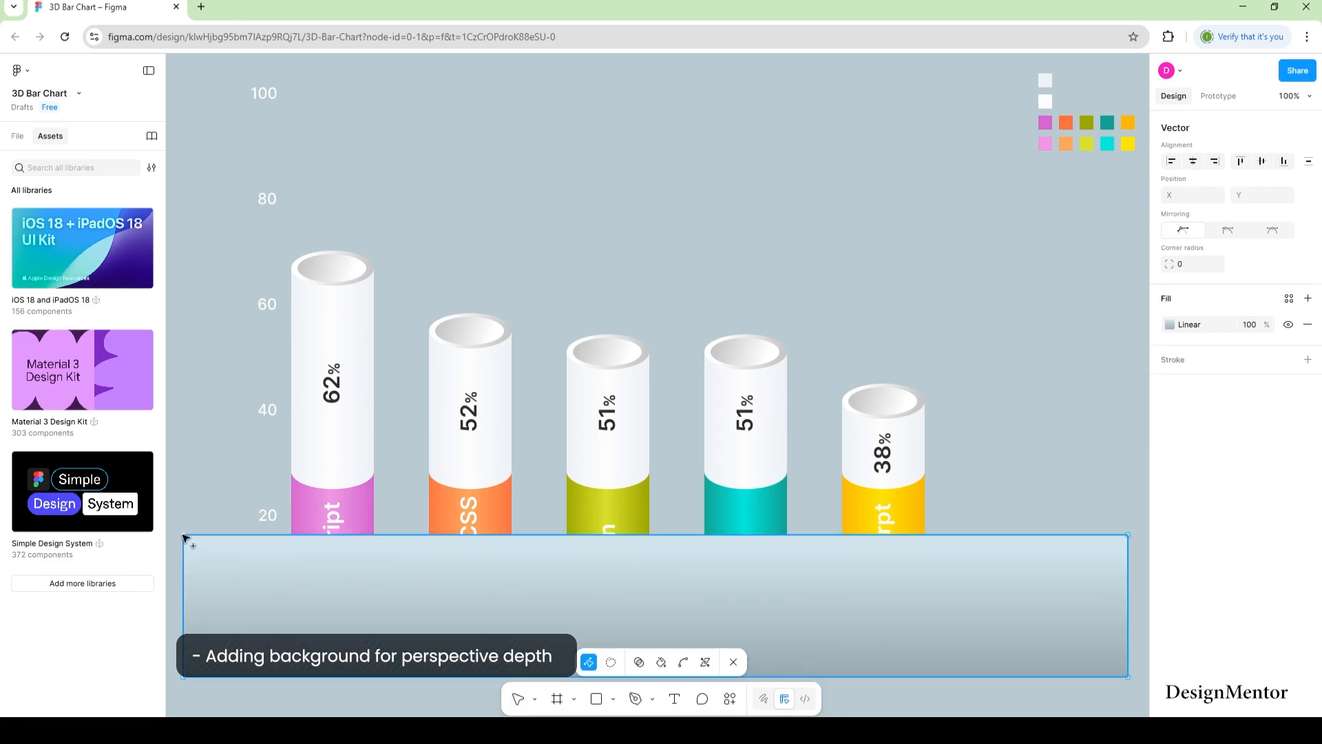
drag(183, 536, 248, 535)
drag(1127, 535, 1048, 535)
Send the trapezoid floor behind the bars and set its opacity to 30%.
right_click(997, 586)
click(1027, 443)
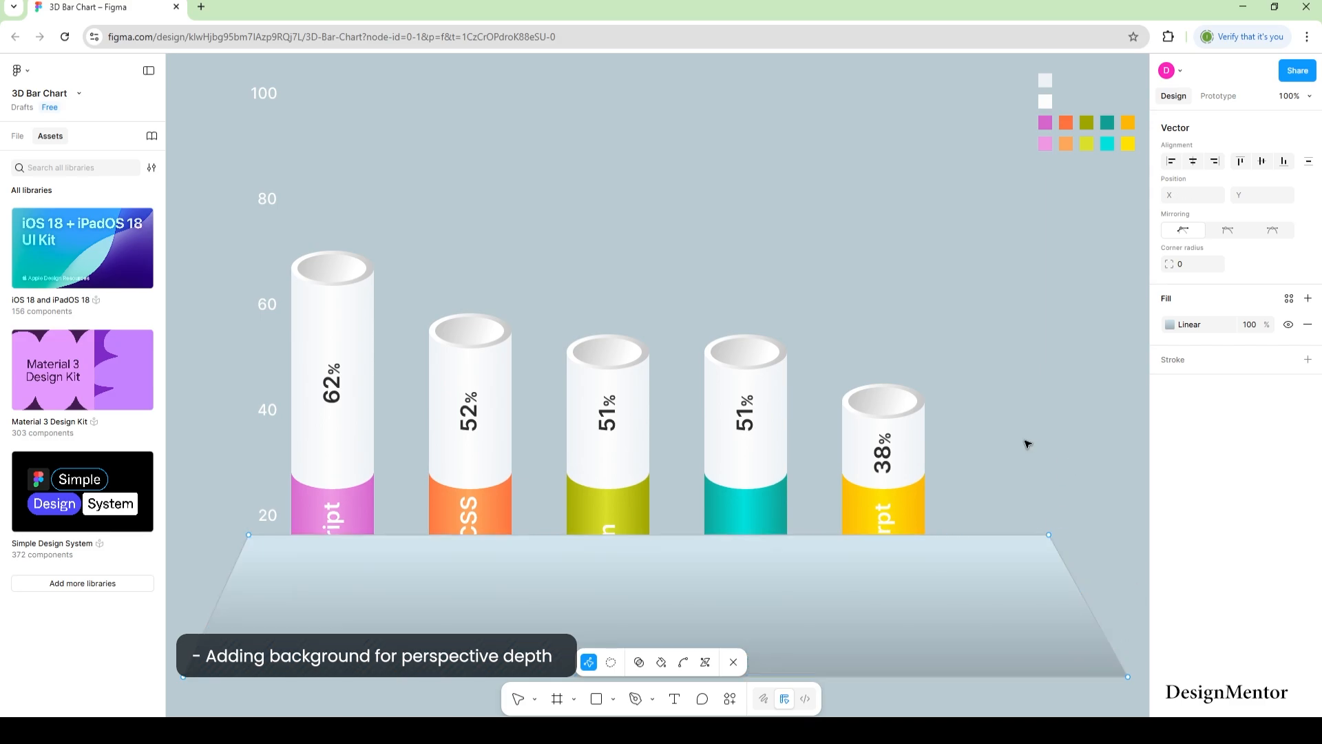
right_click(1018, 603)
double_click(1051, 490)
right_click(1022, 555)
click(1038, 395)
key(3)
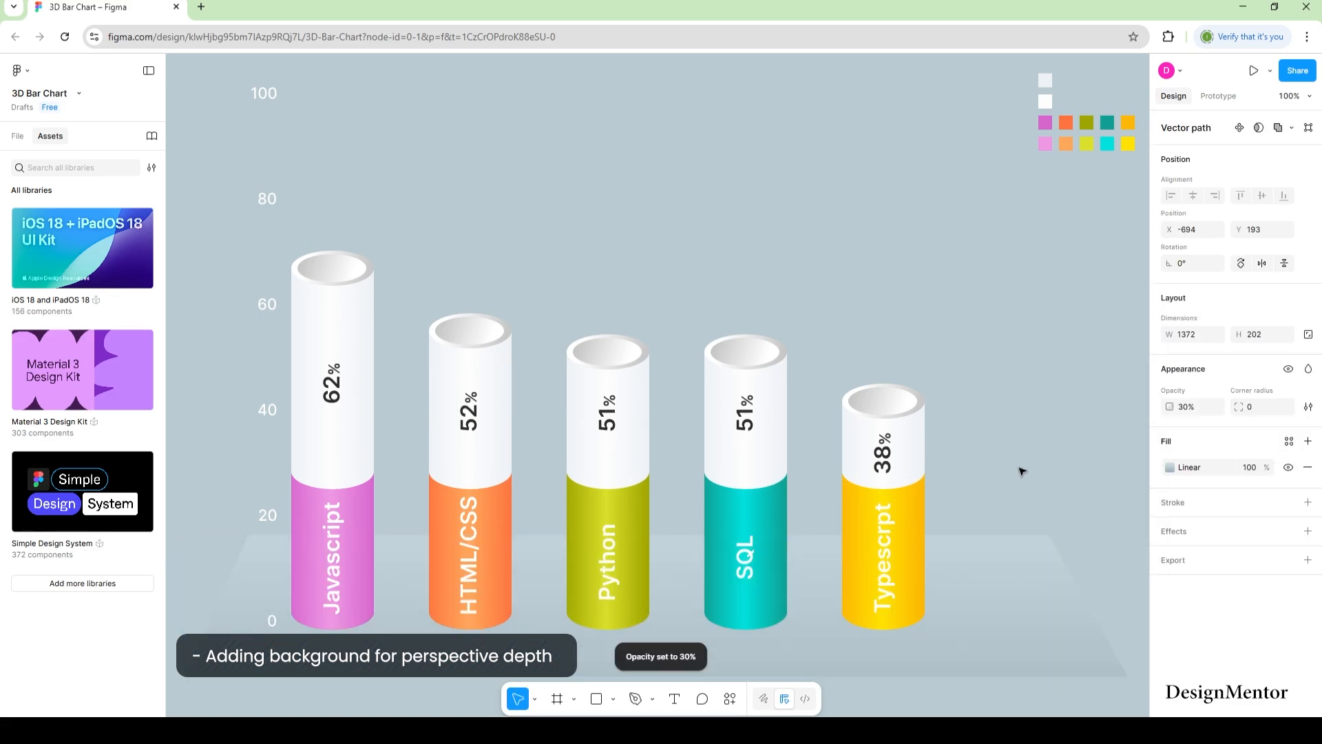
Move the trapezoid floor down to Y 253 beneath the bars.
click(1017, 464)
click(1026, 559)
key(shift+Down)
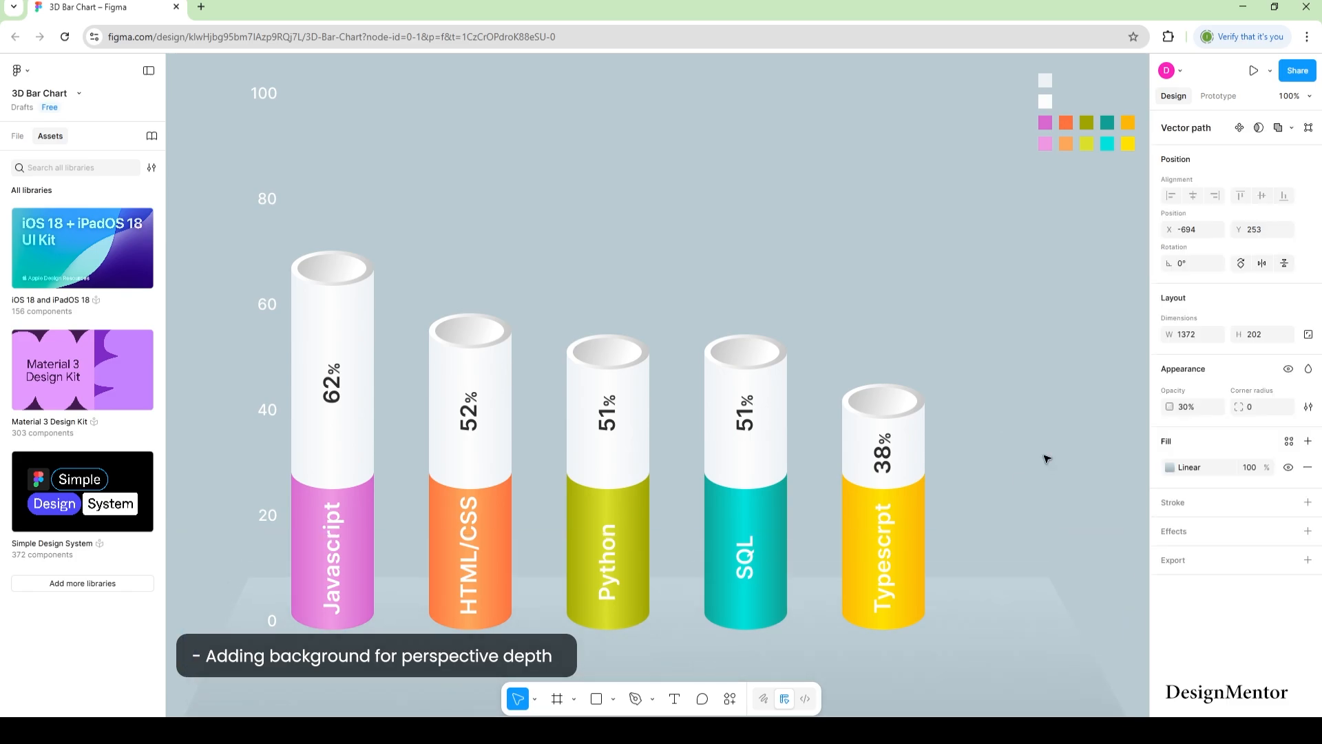
click(1046, 458)
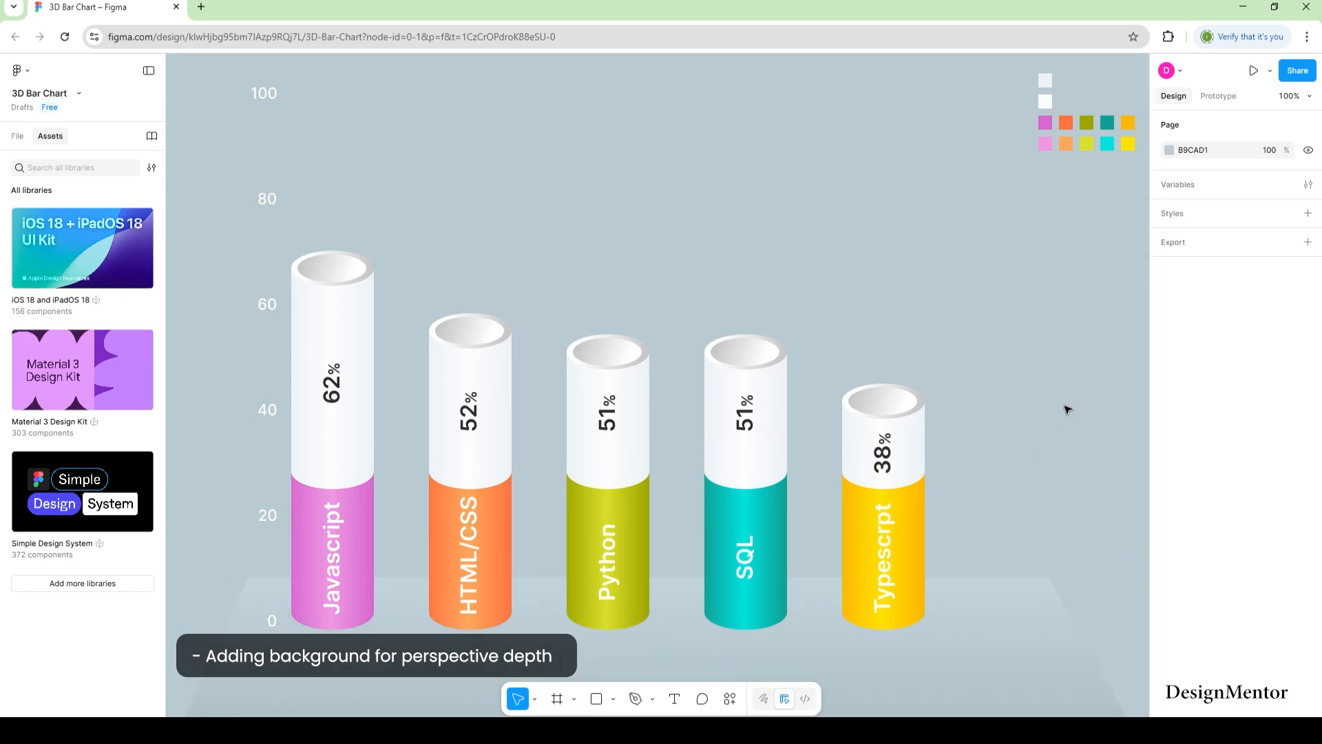